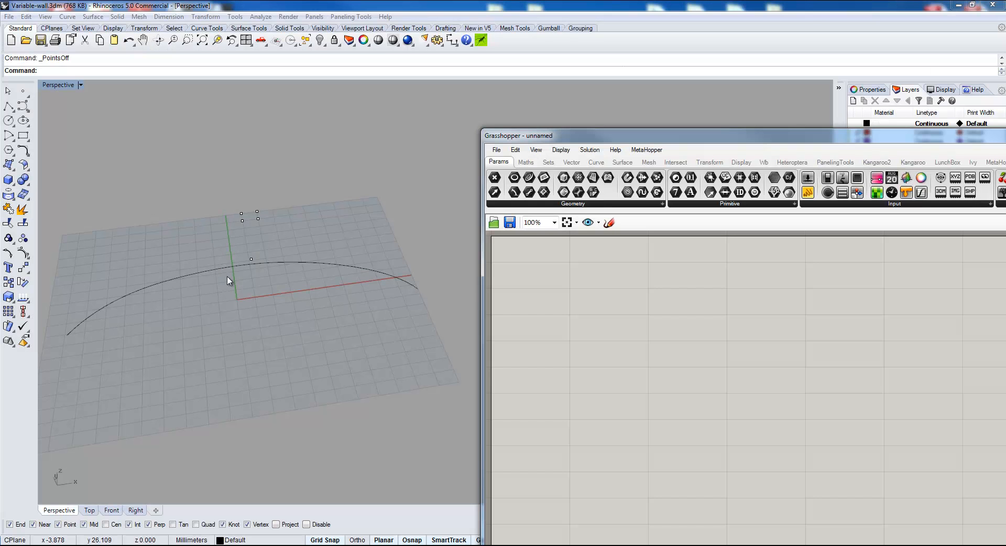
Step: Examine the long curve, the single point near it and the group of four corner points in the Perspective view
right_click_drag(227, 277, 227, 403, "shift")
scroll(238, 326, "up", 5)
scroll(239, 352, "down", 5)
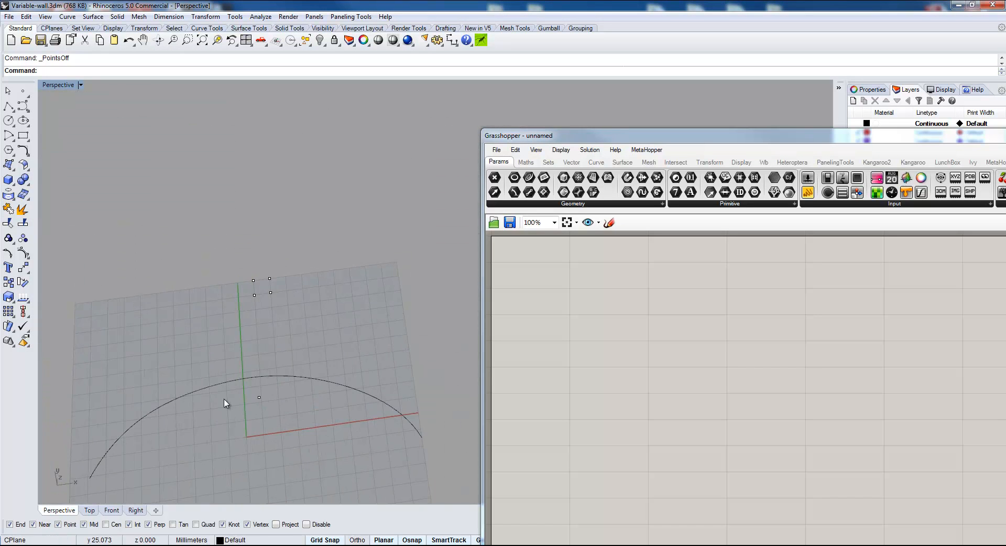
left_click(139, 426)
scroll(262, 400, "up", 5)
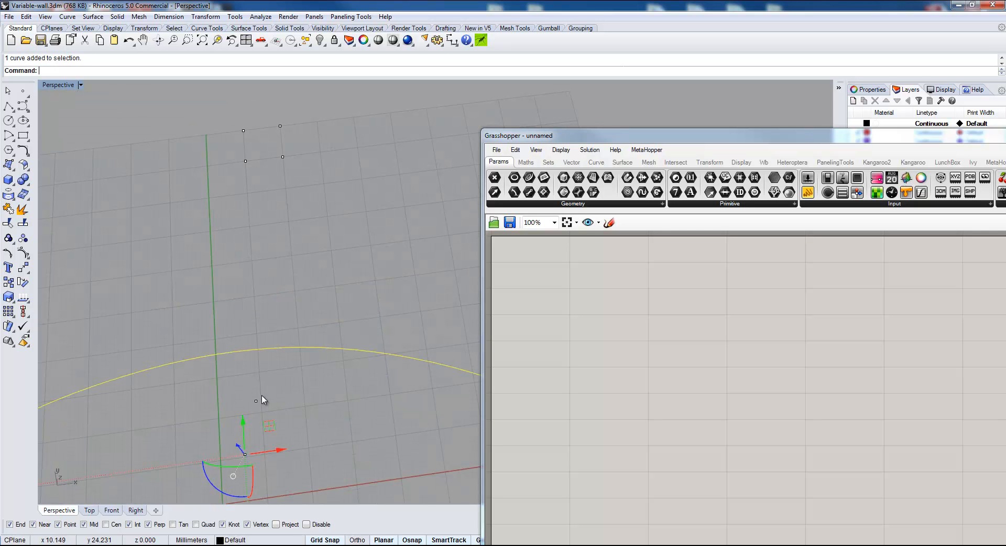
left_click(256, 400)
right_click_drag(293, 403, 251, 339)
right_click_drag(346, 176, 256, 231)
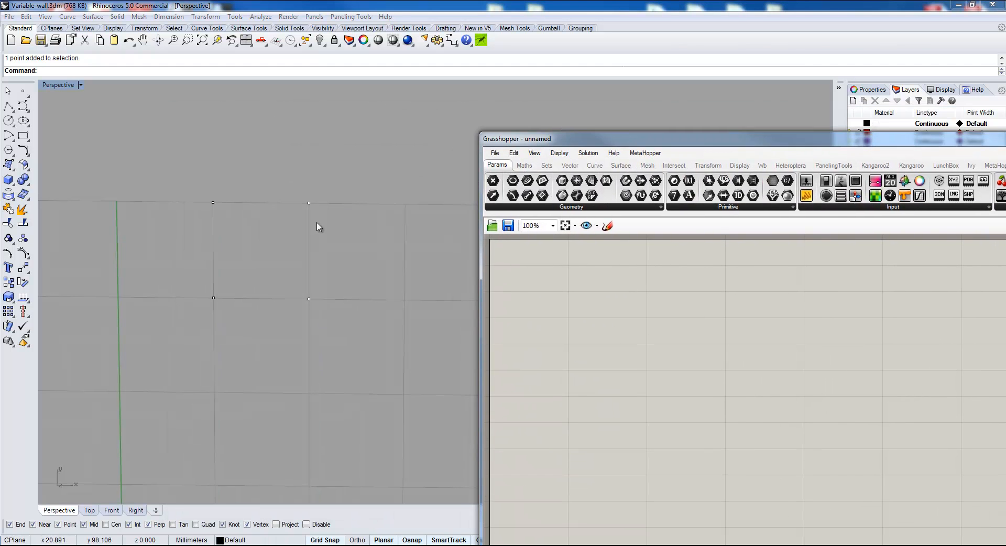
right_click_drag(317, 225, 287, 232, "ctrl")
right_click_drag(288, 232, 250, 260, "shift")
Step: Add four Point parameters labelled P0 to P3, referencing the square's corner points in order from lower-left, lower-right, upper-right to upper-left
left_click_drag(528, 181, 549, 279)
right_click(549, 279)
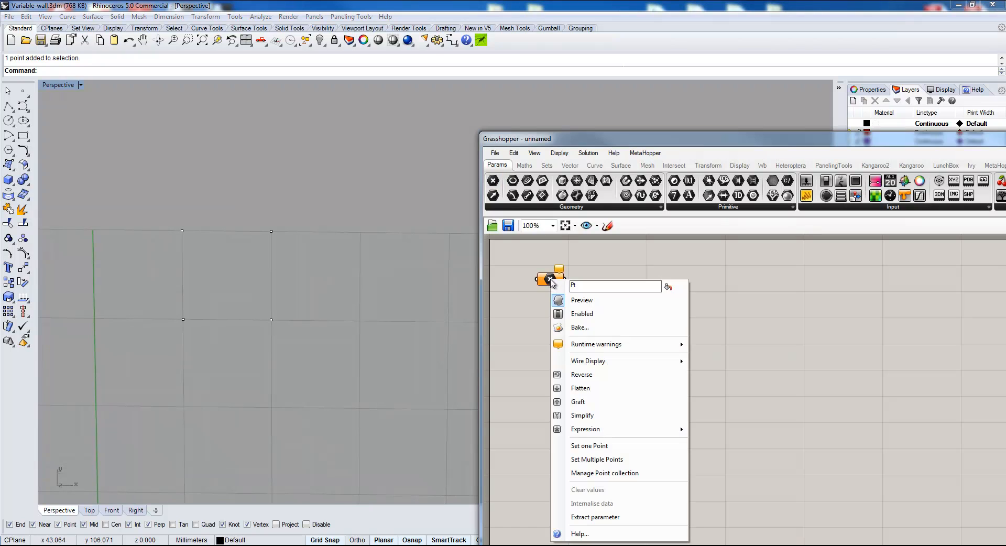
left_click(597, 450)
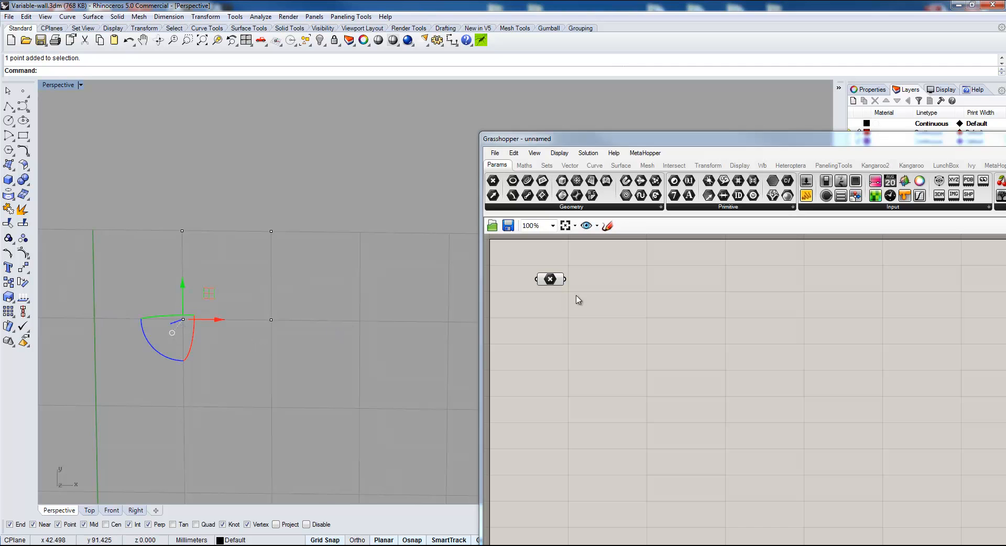
right_click(554, 282)
left_click(606, 427)
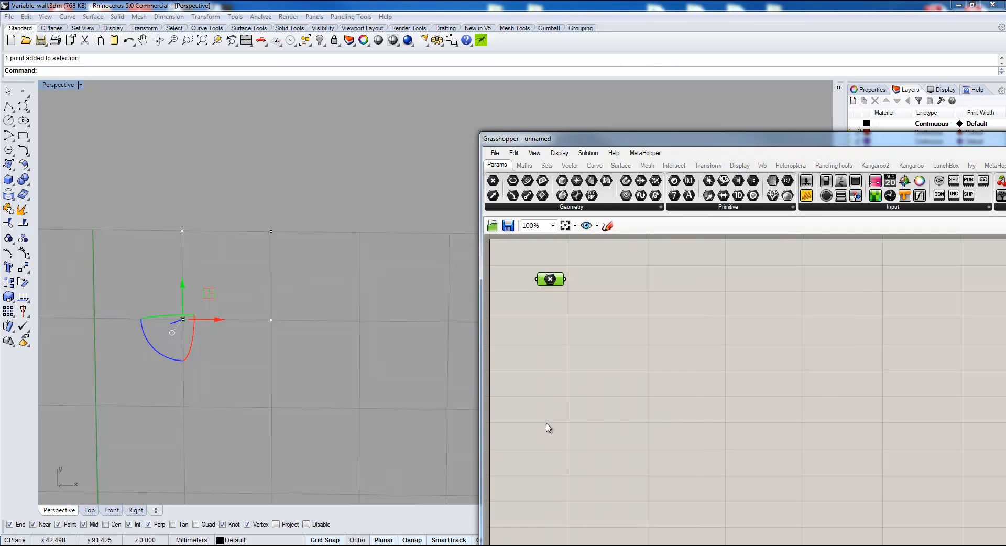
left_click(598, 333)
left_click(339, 355)
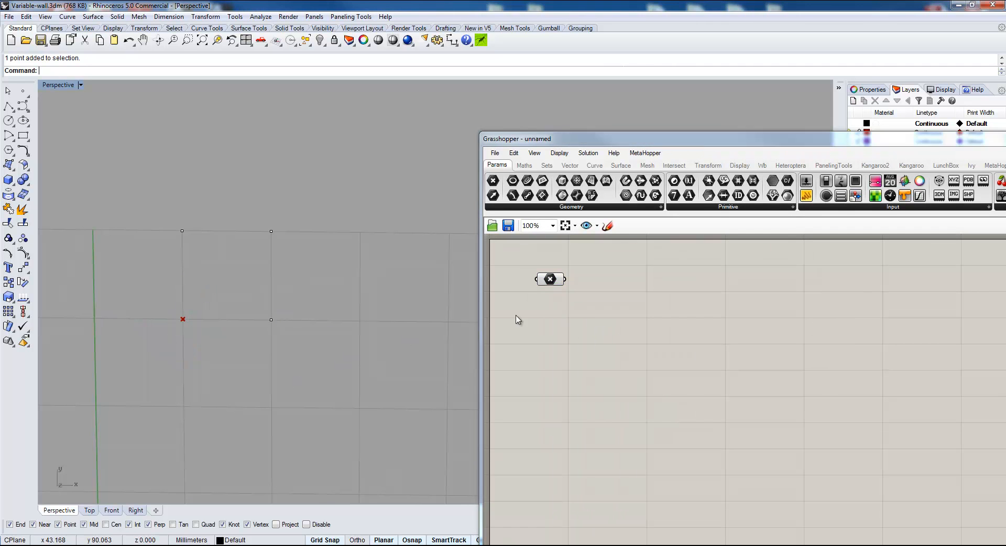
left_click_drag(493, 181, 545, 310)
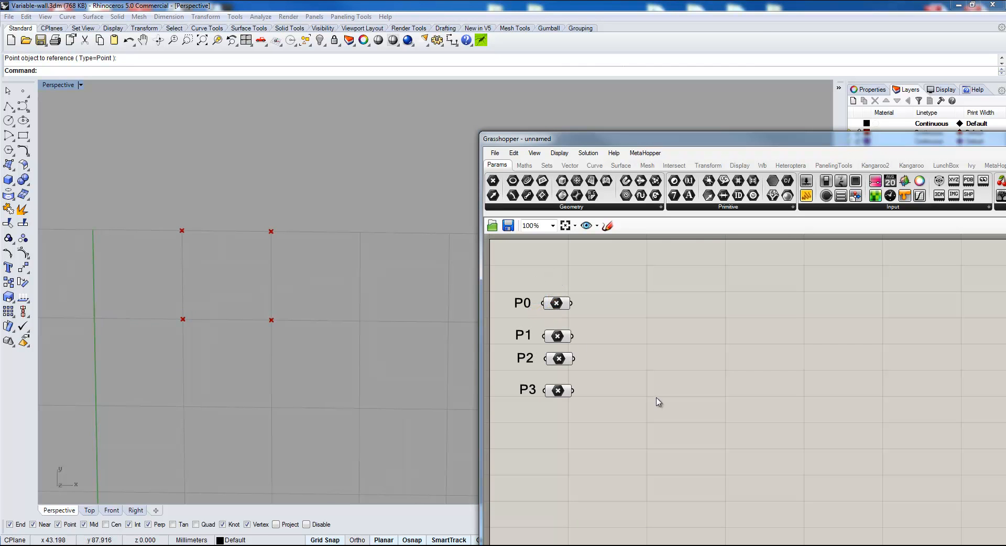
Step: Place an Evaluate expression component beside the P0 to P3 point parameters, keeping the four corner points visible in the model view
left_click_drag(714, 147, 631, 132)
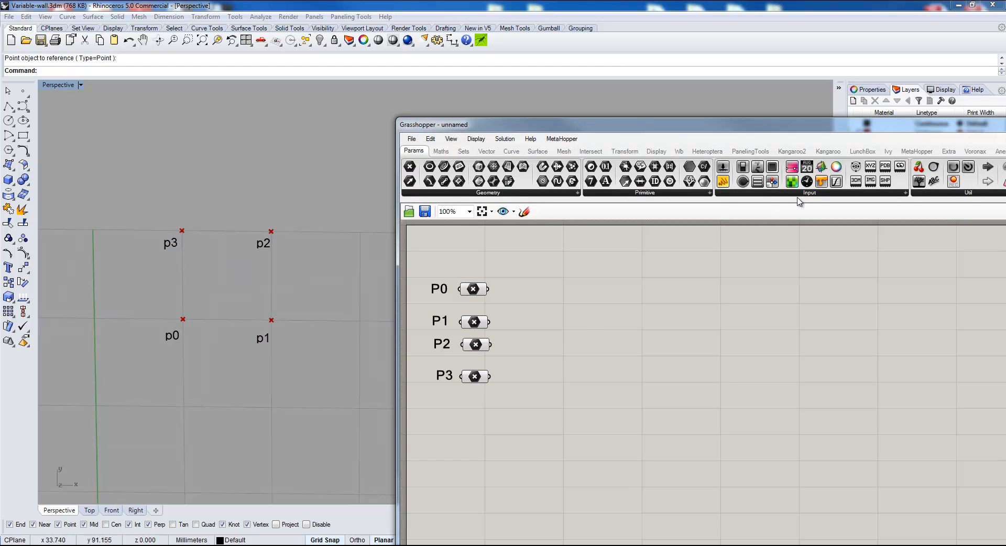
left_click_drag(891, 124, 795, 120)
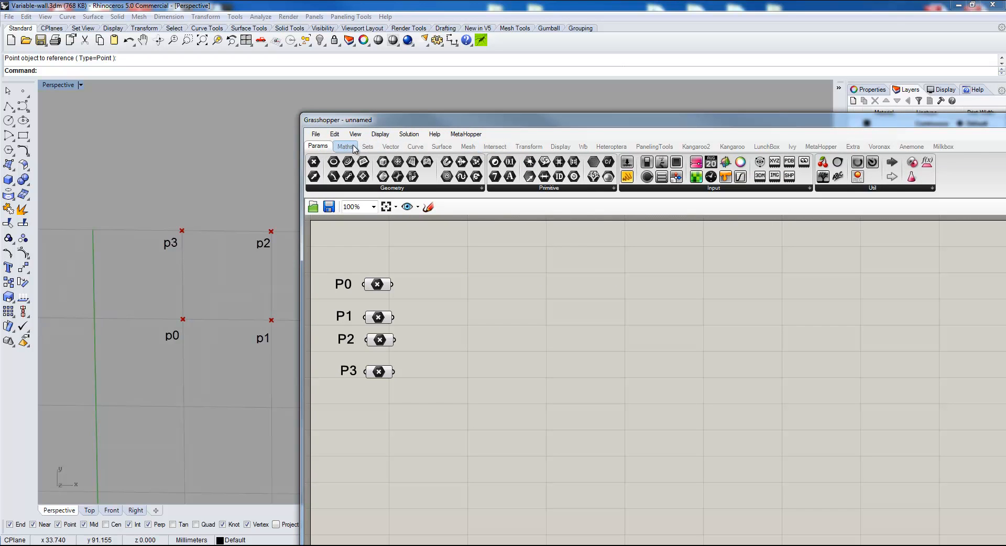
left_click(355, 149)
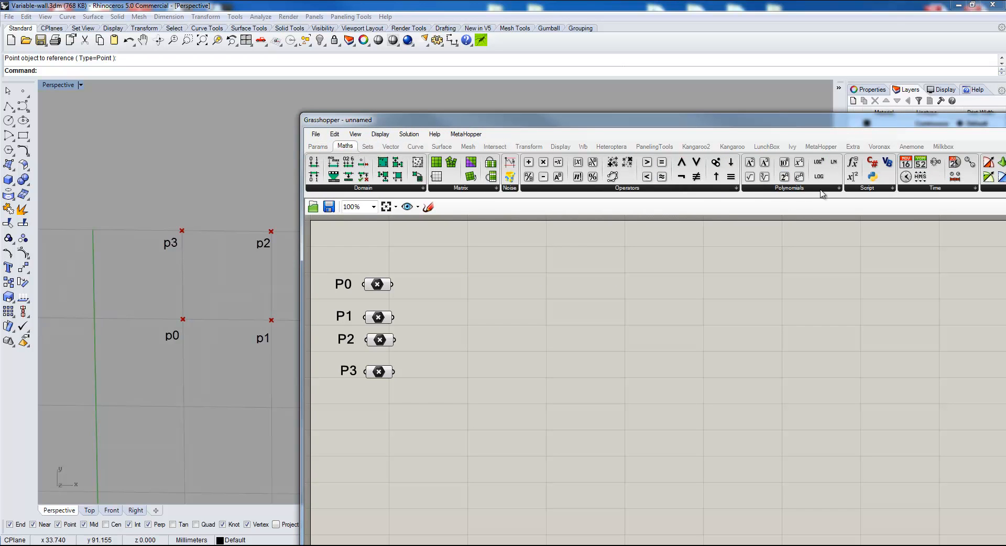
left_click_drag(853, 163, 454, 312)
scroll(454, 312, "up", 5)
right_click_drag(444, 331, 593, 323)
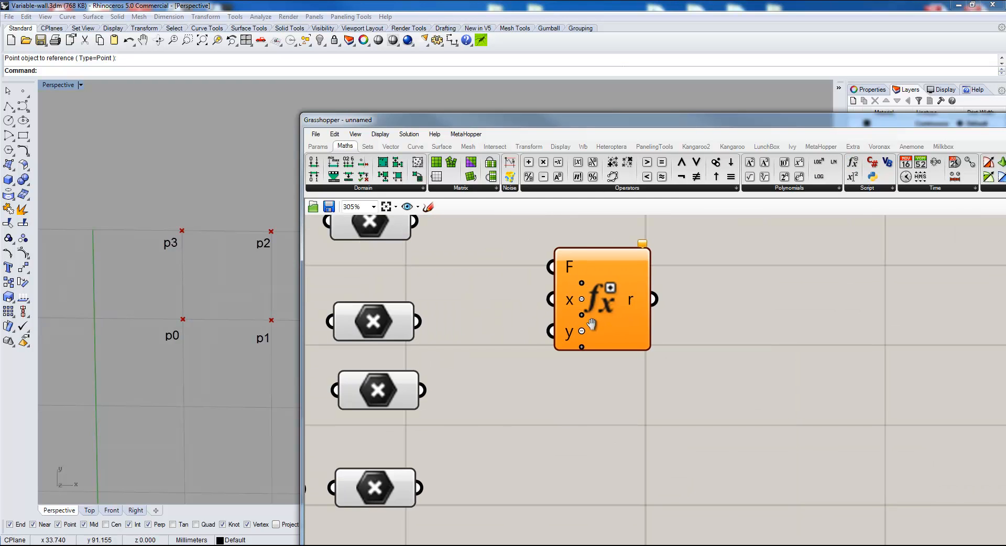
scroll(592, 323, "down", 2)
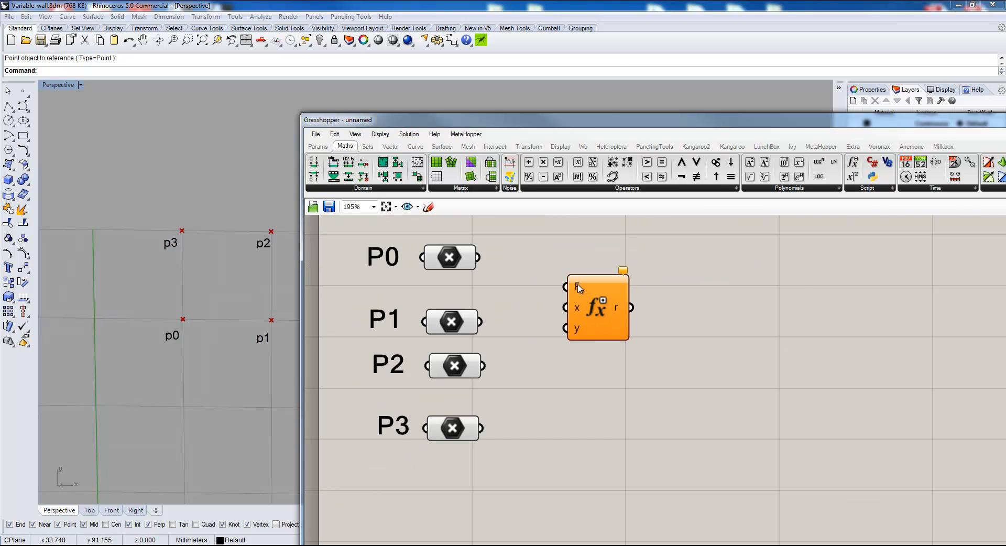
Step: Set the Evaluate component's expression to (p0+p1+p2+p3)/4
right_click(579, 289)
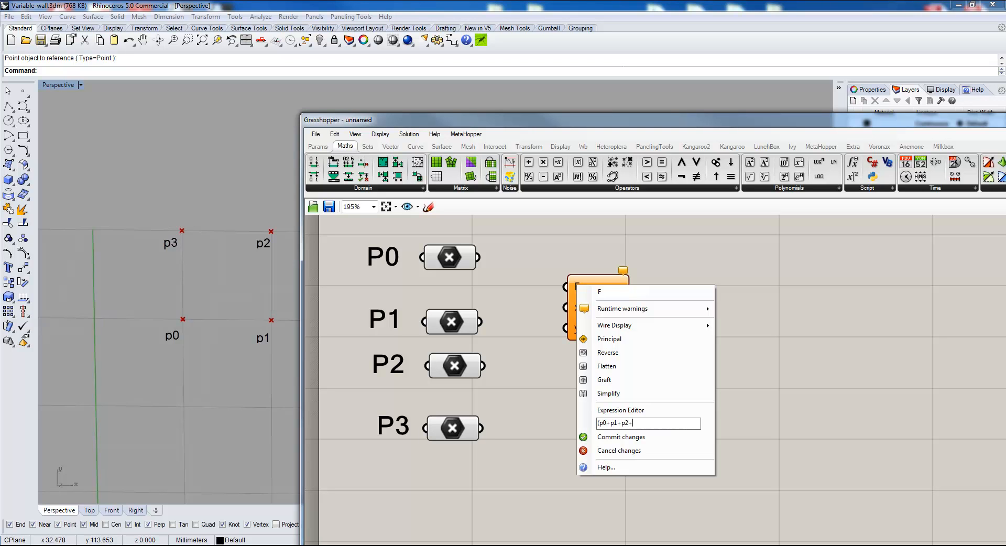
type("3)/4")
left_click(651, 439)
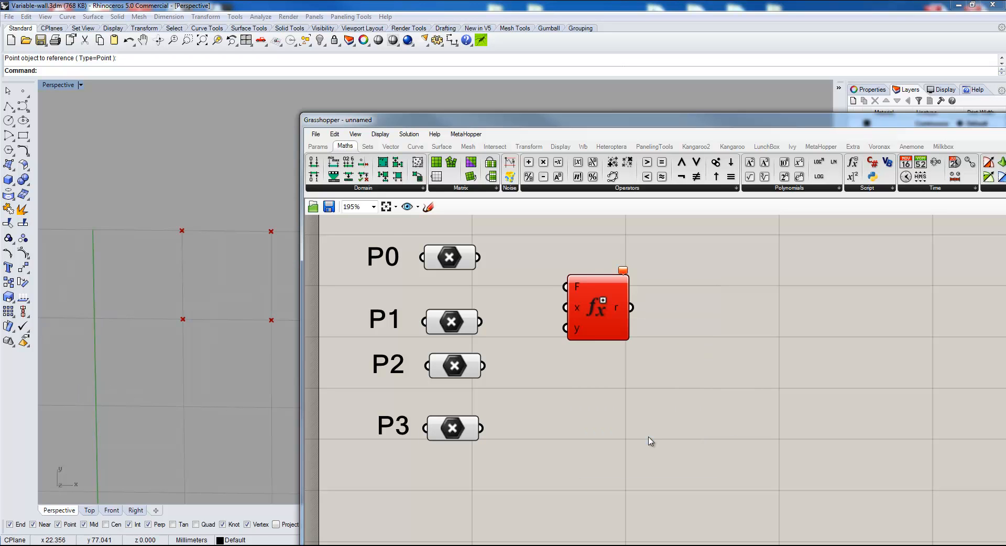
Step: Add two more variable inputs below y on the Evaluate component
scroll(572, 309, "up", 3)
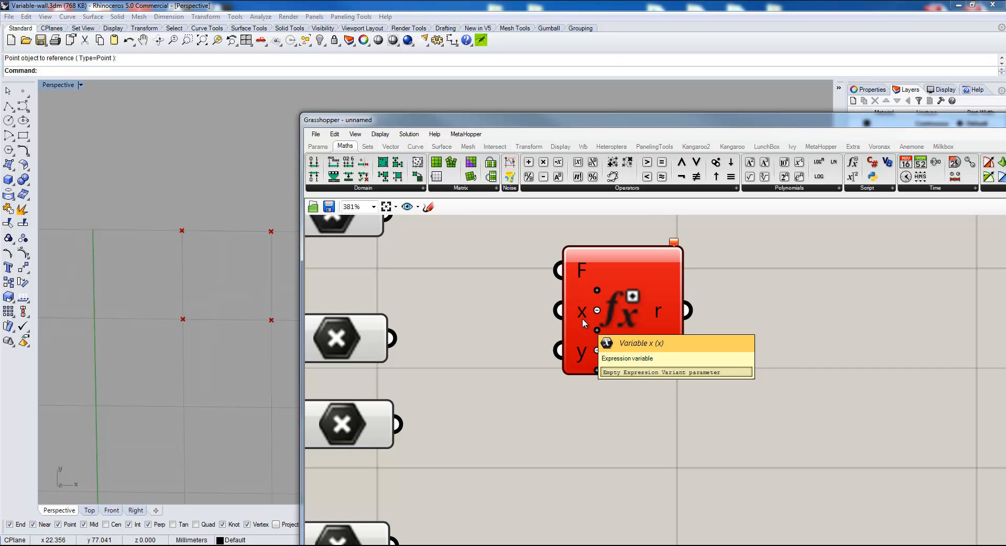
right_click(583, 318)
left_click(622, 364)
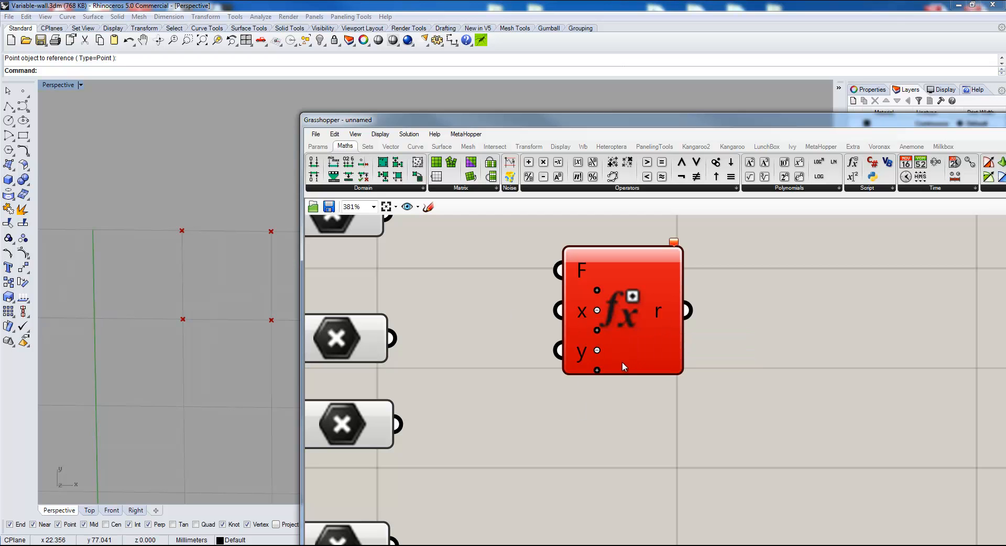
left_click(597, 371)
left_click(597, 403)
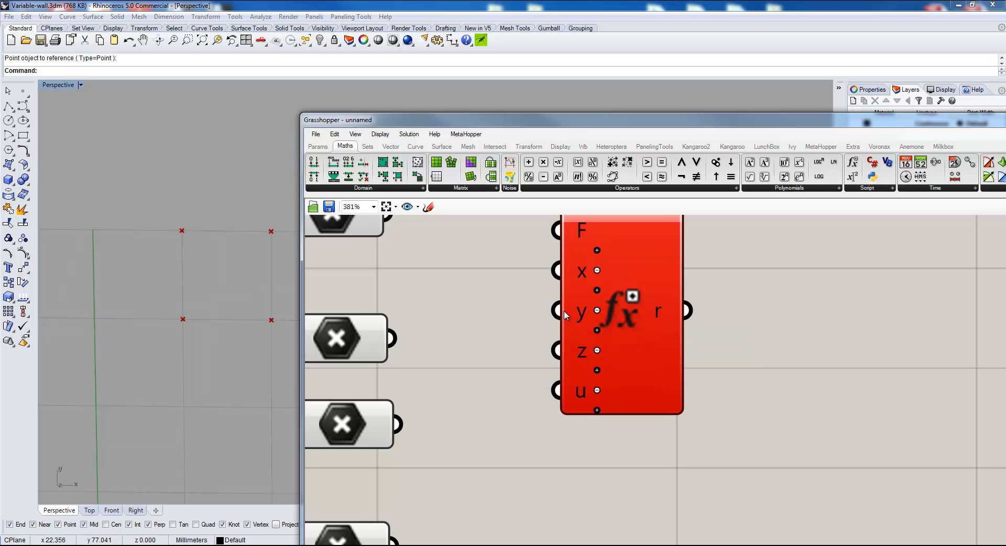
Step: Rename the Evaluate component's four variable inputs to p0, p1, p2 and p3
right_click(582, 274)
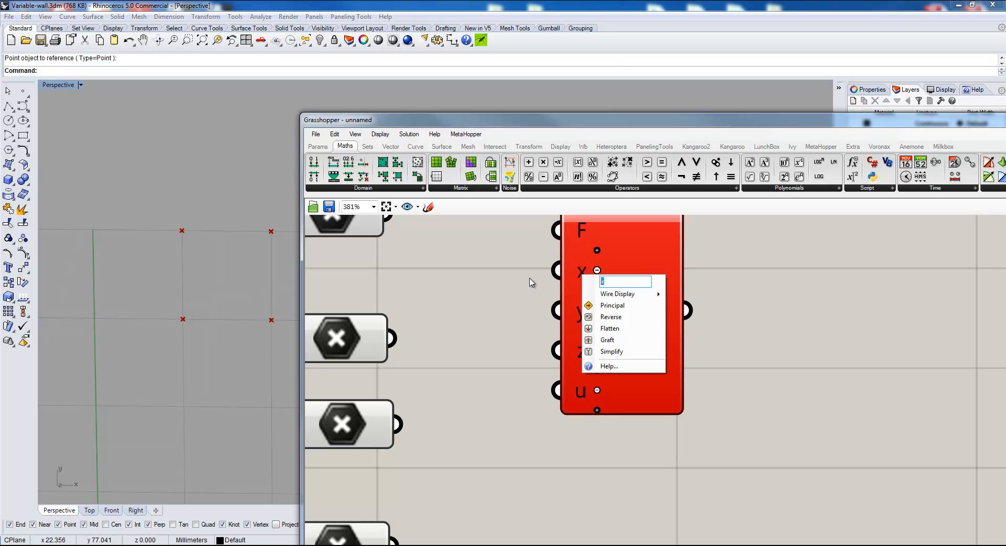
type("p0")
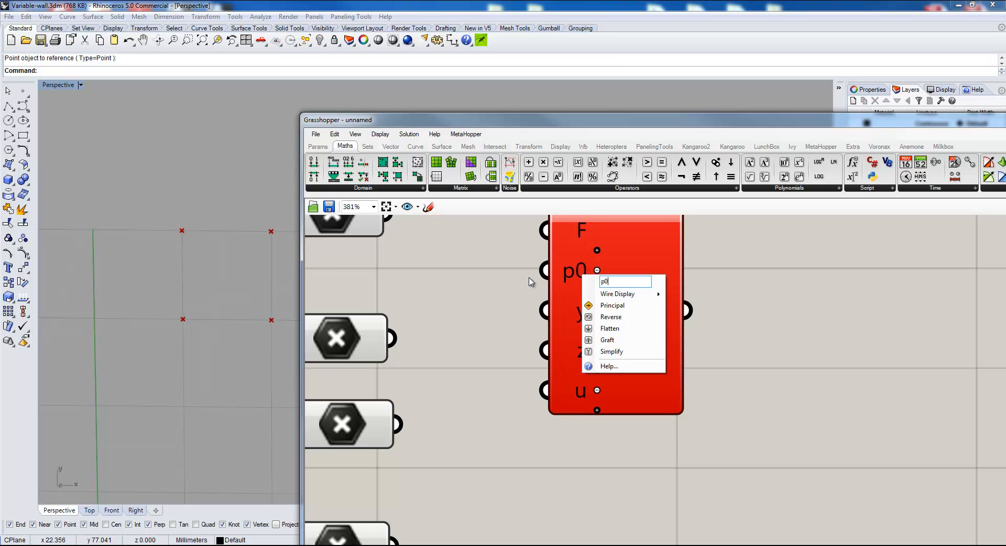
key("Return")
right_click(578, 319)
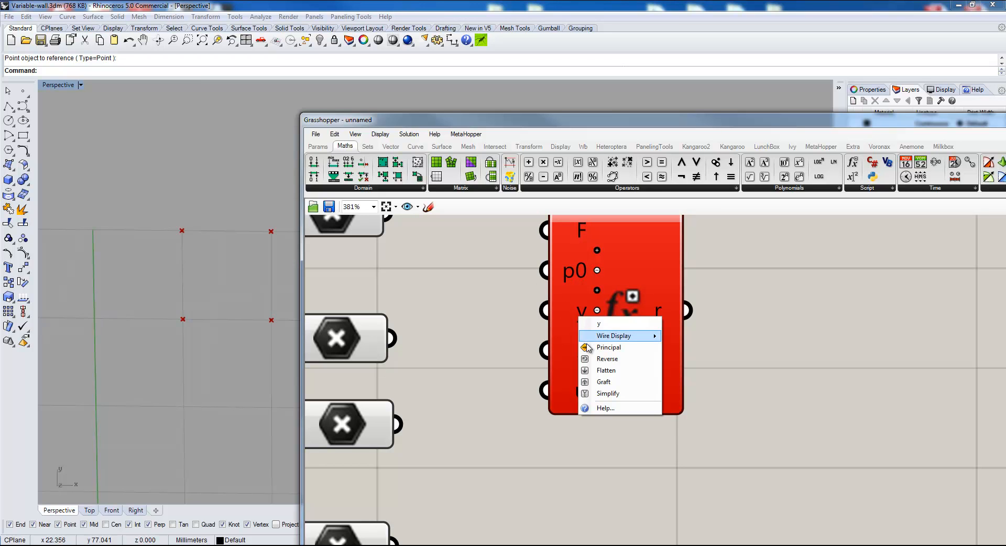
type("p")
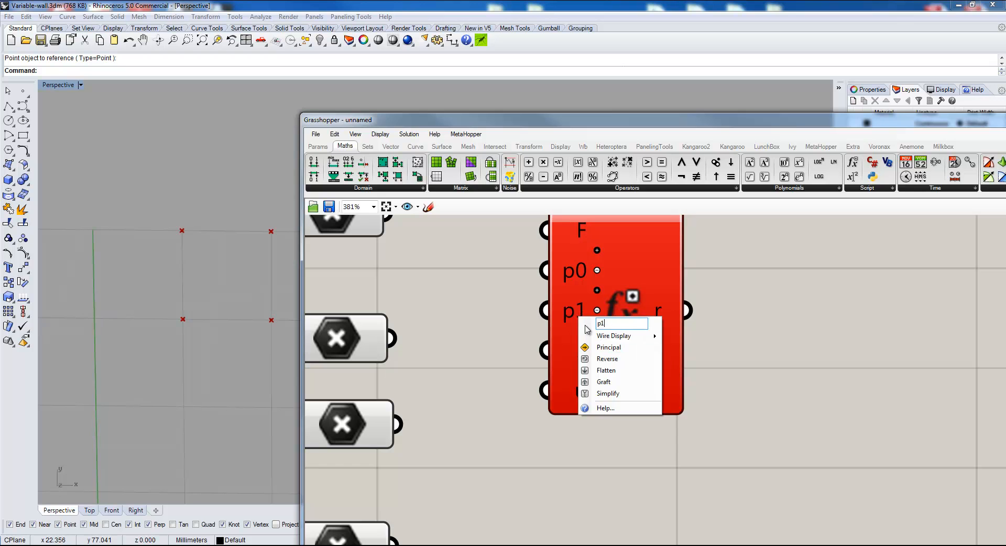
type("1")
key("Return")
right_click(581, 358)
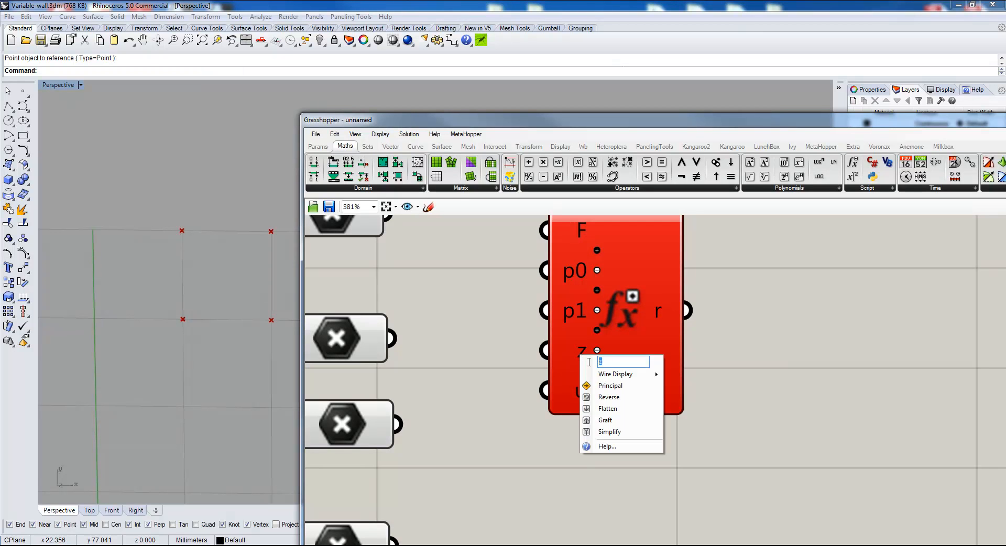
type("p2")
key("Return")
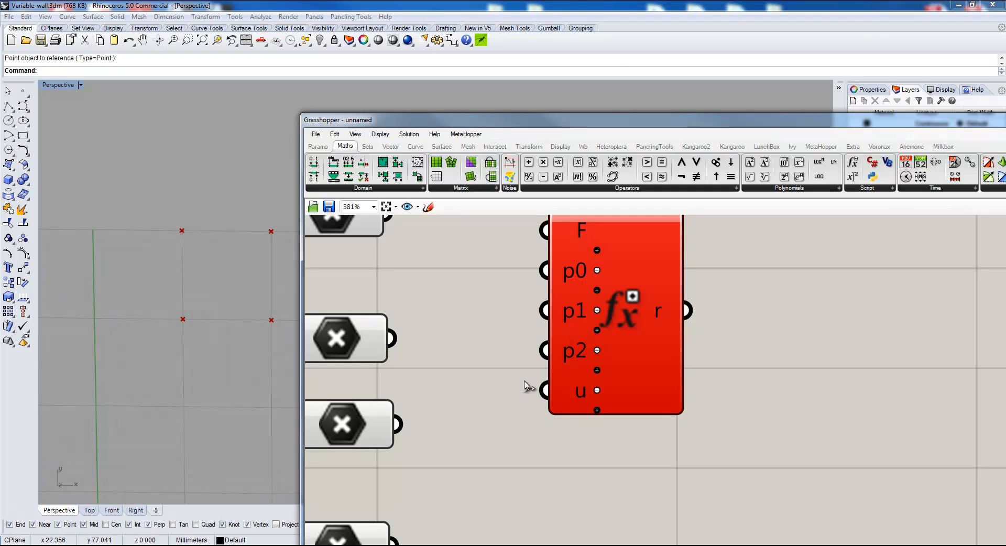
right_click(574, 391)
type("p3")
key("Return")
Step: Connect the P0, P1, P2 and P3 point parameters to the matching p0 to p3 inputs of the Evaluate component
scroll(484, 356, "down", 1)
scroll(484, 356, "down", 2)
left_click_drag(487, 288, 563, 341)
left_click_drag(488, 352, 563, 360)
left_click_drag(491, 396, 559, 382)
left_click_drag(490, 459, 550, 409)
left_click_drag(603, 349, 594, 366)
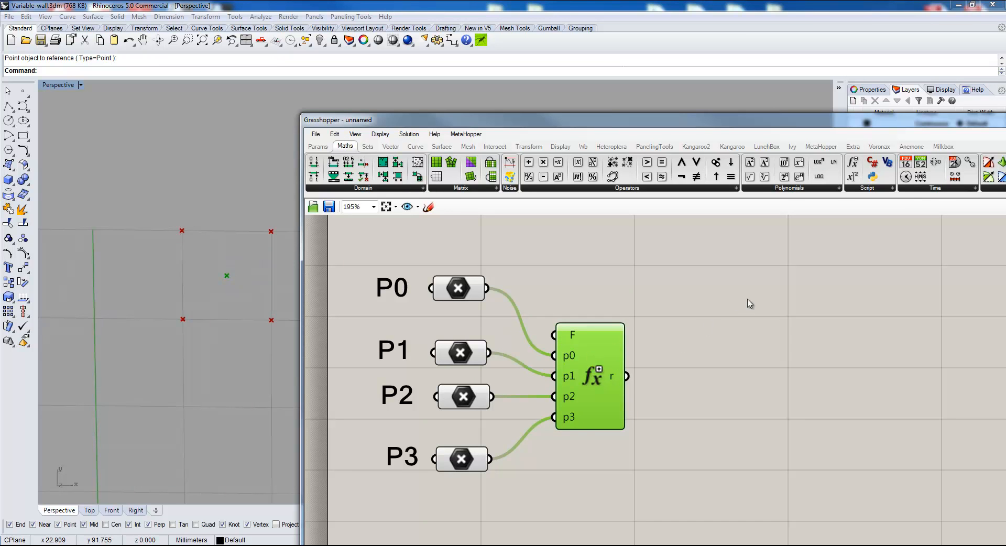
Step: Create four Line components with the Evaluate result feeding every end point B, and connect P0 to the first line's start point A
double_click(775, 262)
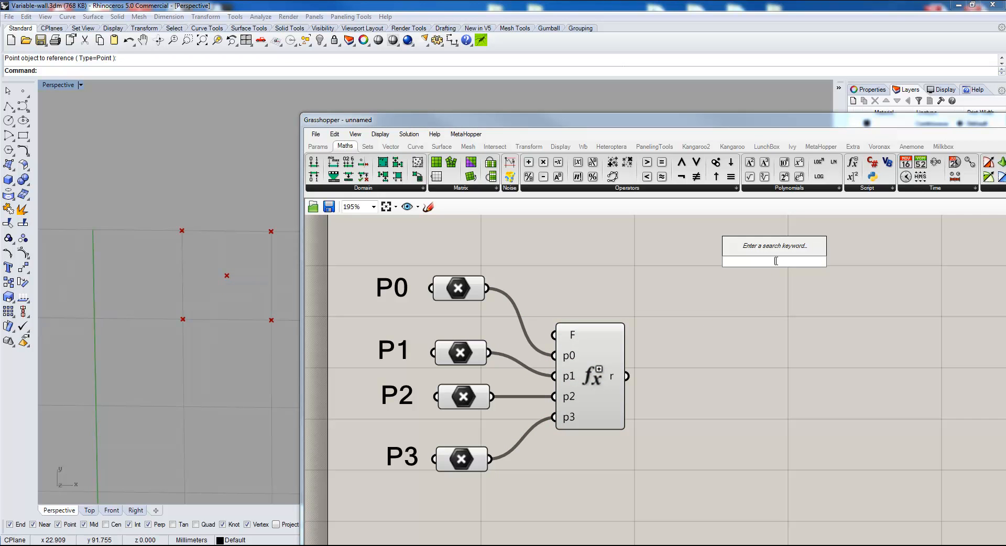
type("li")
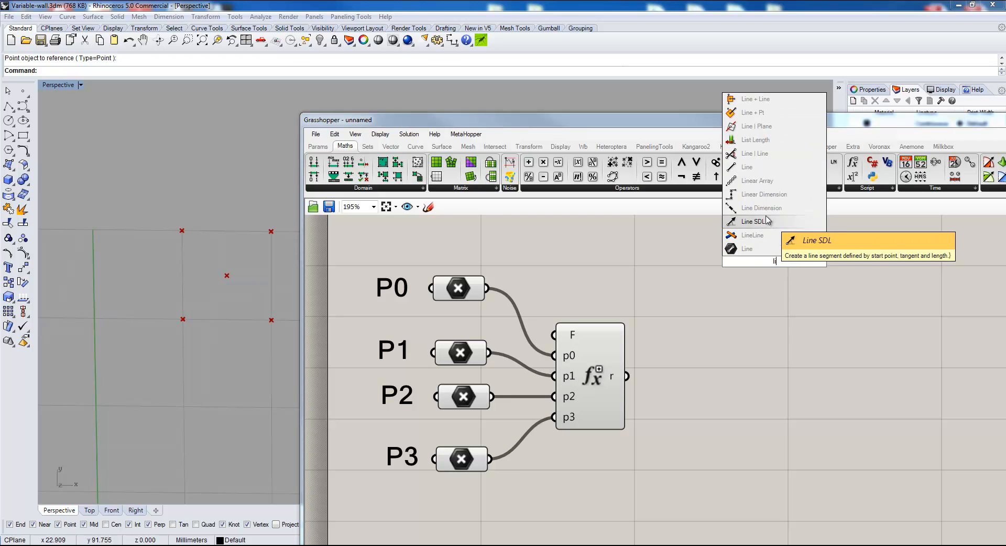
left_click(749, 166)
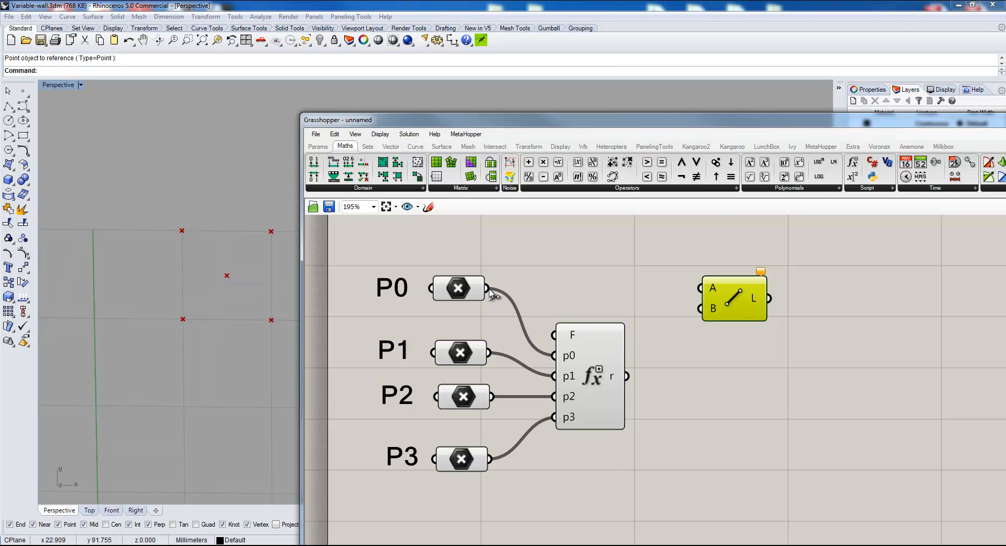
left_click_drag(627, 376, 740, 488)
left_click_drag(486, 288, 708, 299)
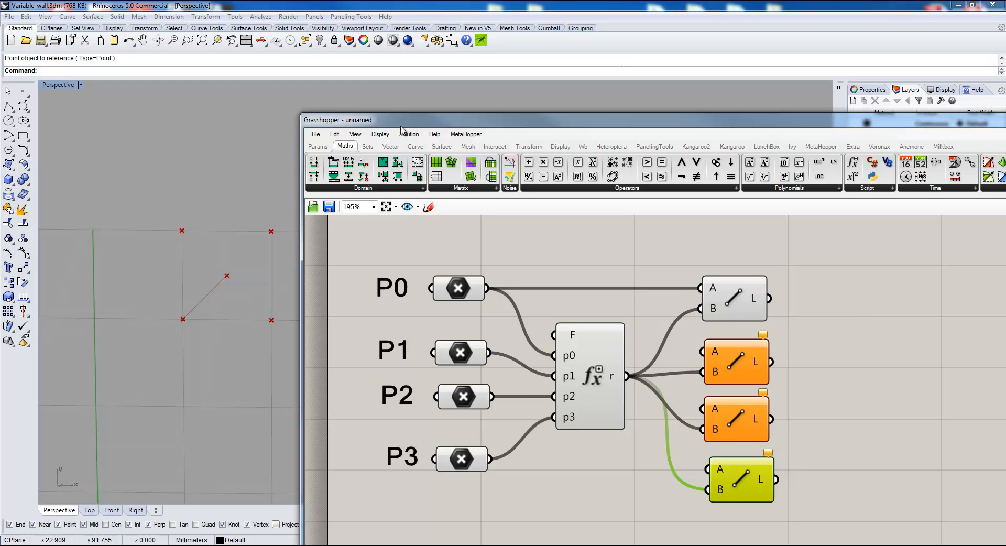
Step: Connect P1, P2 and P3 to the A inputs of the second, third and fourth Line components, and tidy the layout
left_click_drag(401, 123, 433, 101)
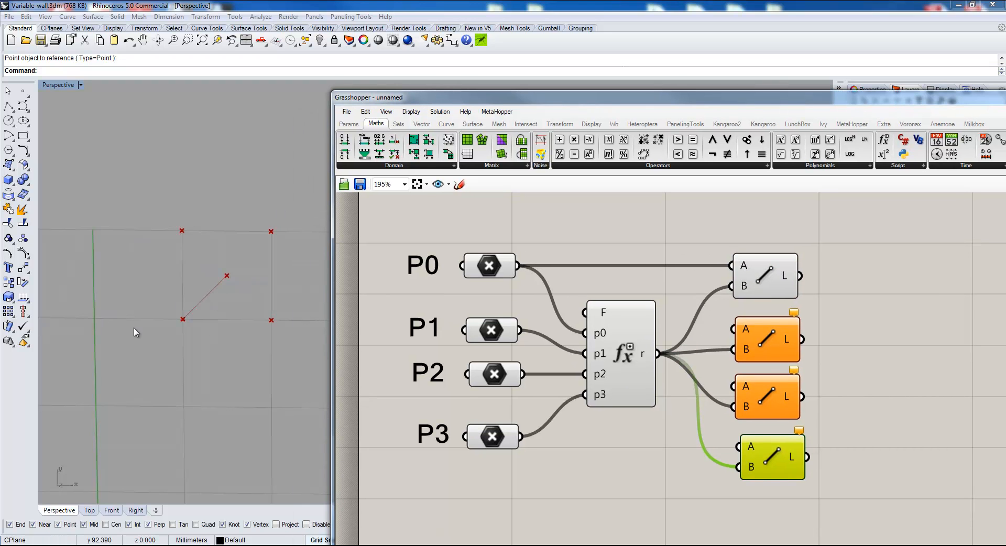
left_click_drag(519, 330, 732, 329)
left_click_drag(523, 374, 733, 386)
left_click_drag(521, 436, 748, 449)
left_click_drag(506, 440, 512, 433)
left_click_drag(497, 376, 497, 388)
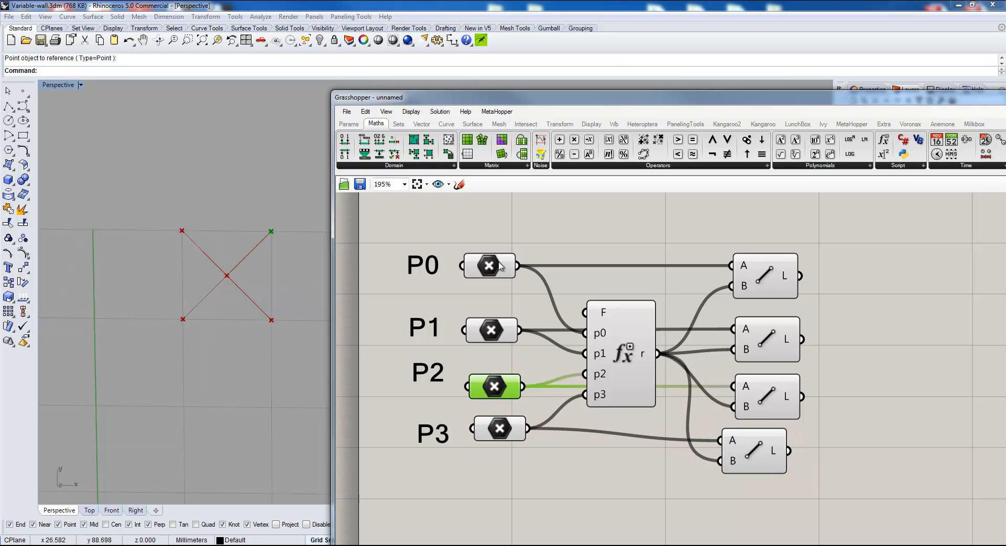
left_click_drag(623, 352, 640, 343)
Step: Add an Evaluate Curve component and place it beside the four Line components
right_click_drag(901, 314, 716, 300)
left_click_drag(486, 97, 465, 70)
double_click(700, 260)
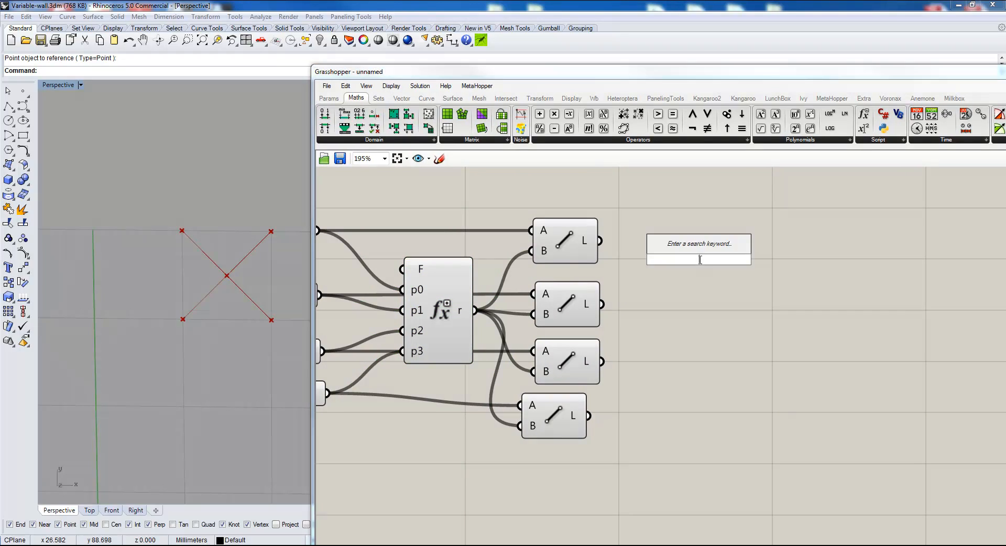
type("eva")
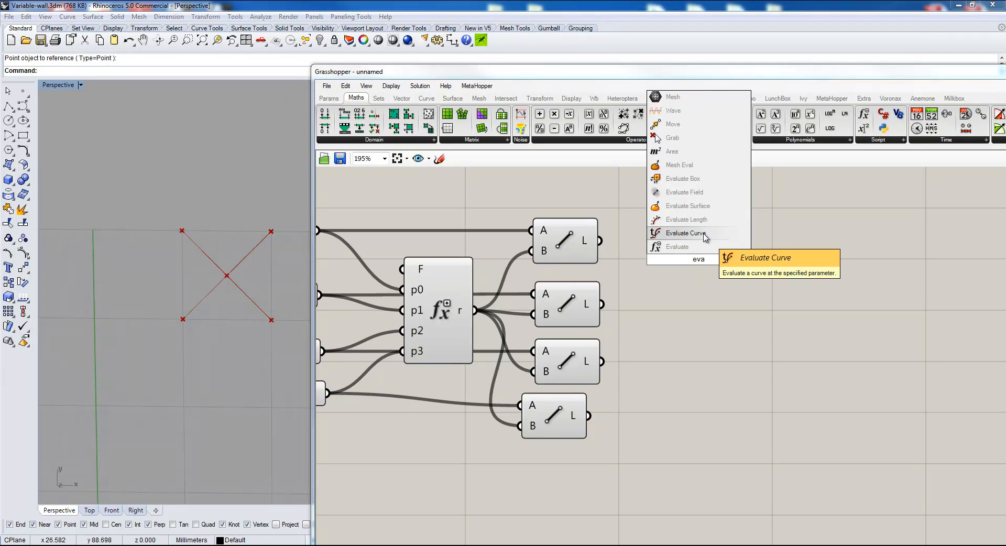
left_click(706, 238)
left_click_drag(707, 259, 712, 374)
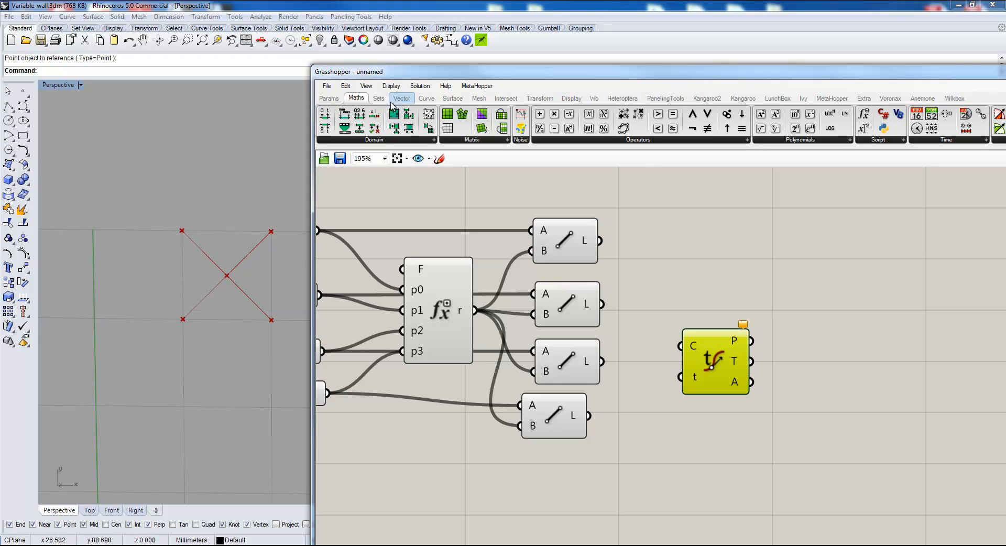
Step: Add a Number parameter below the Line components and connect it to the t input of the Evaluate Curve component
left_click(331, 100)
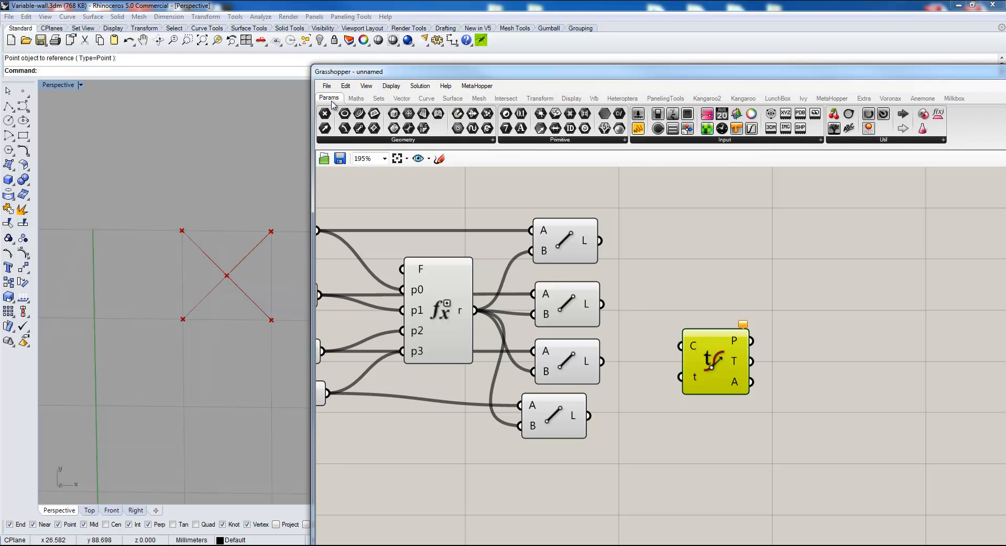
left_click(554, 139)
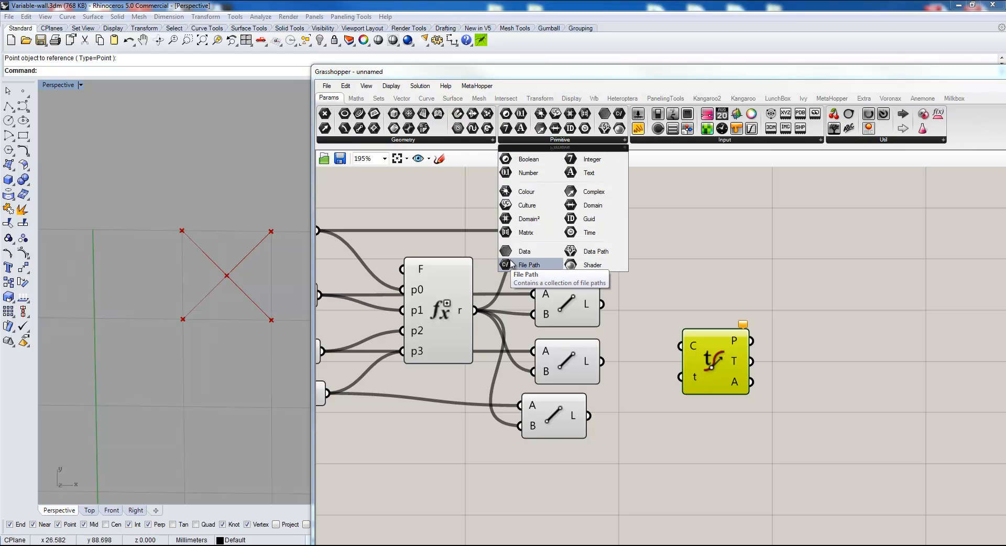
left_click_drag(521, 113, 676, 380)
left_click_drag(599, 241, 680, 346)
left_click_drag(601, 305, 680, 346, "shift")
left_click_drag(602, 361, 680, 346, "shift")
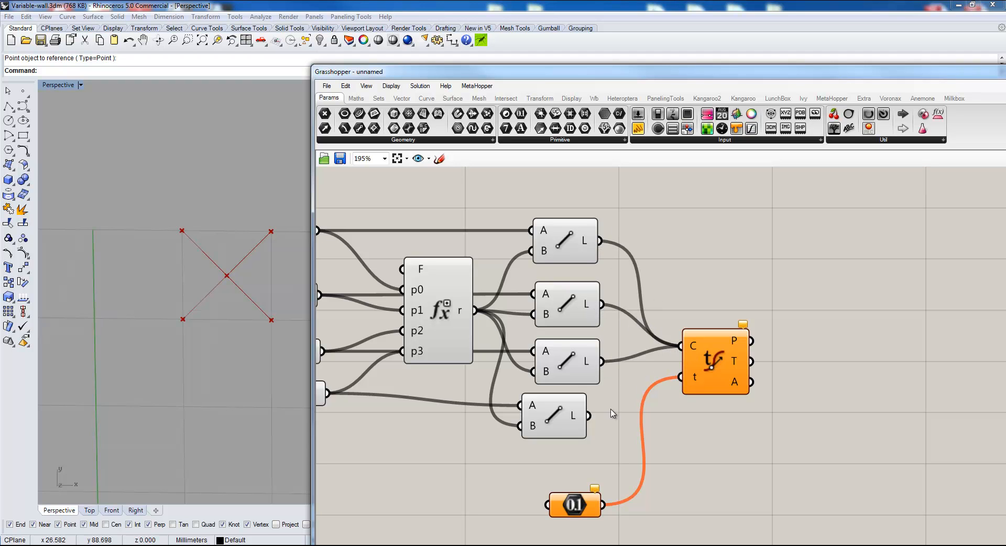
left_click_drag(588, 416, 705, 353, "shift")
left_click_drag(500, 74, 464, 36)
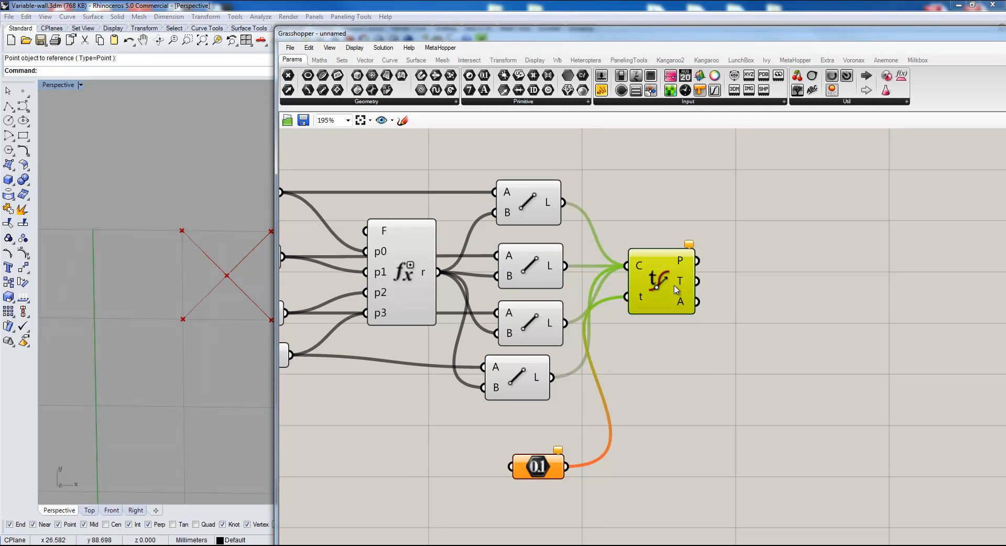
left_click_drag(674, 285, 696, 321)
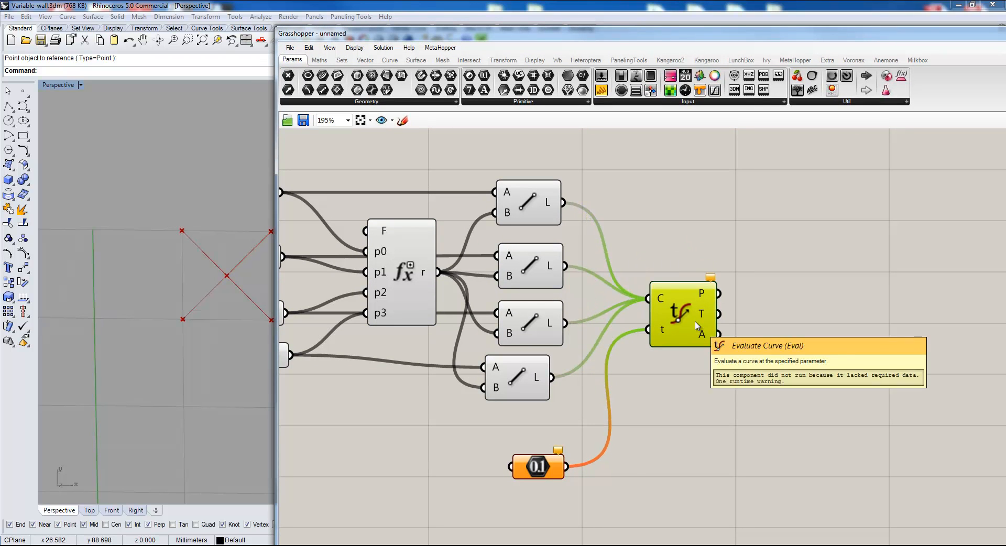
right_click(660, 298)
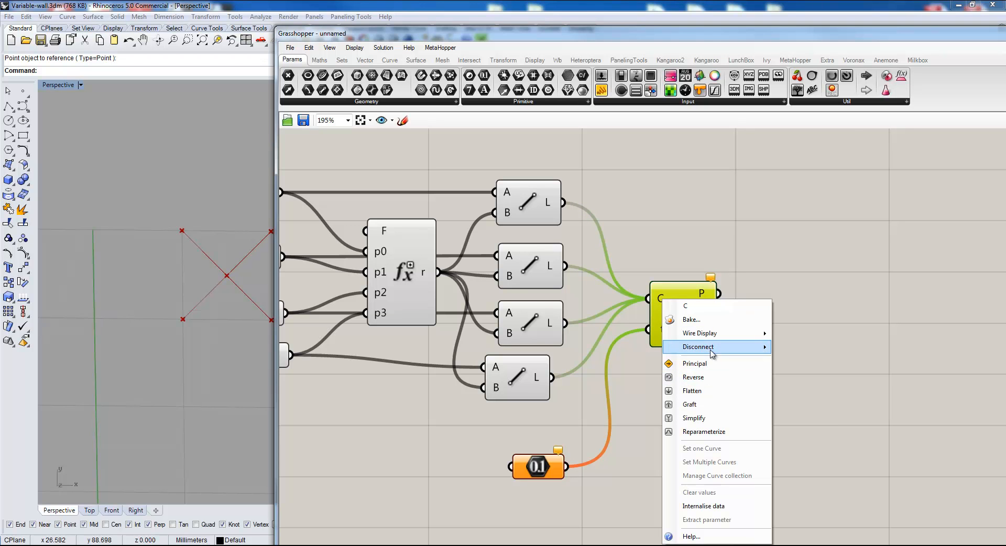
mouse_move(699, 346)
left_click(794, 348)
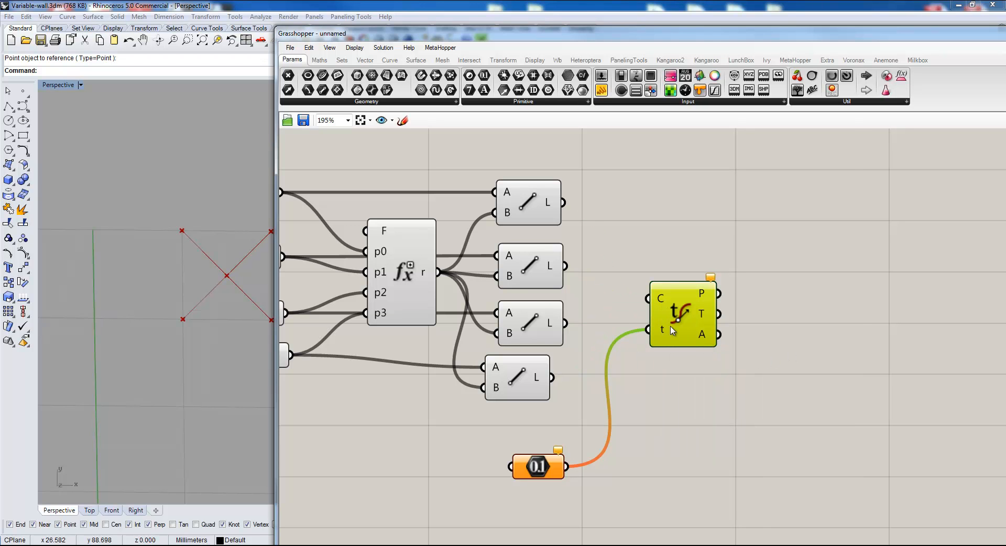
Step: Duplicate Evaluate Curve until there are four, connecting each Line output to its own C input and the Number parameter to every t
left_click_drag(667, 330, 679, 260)
left_click_drag(562, 202, 698, 312)
left_click_drag(565, 266, 688, 397)
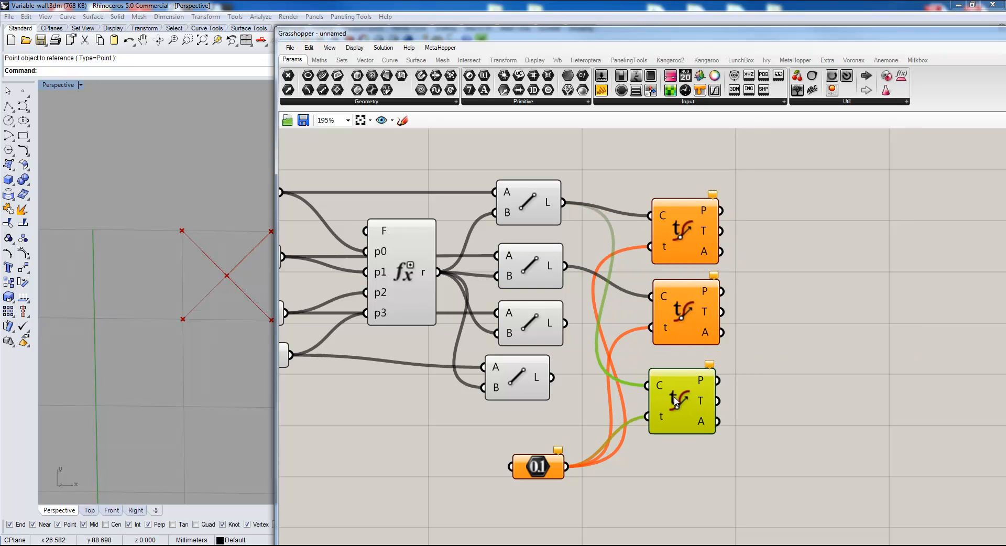
left_click_drag(567, 323, 685, 466)
left_click_drag(551, 377, 655, 455)
Step: Move the Number parameter slightly lower and align the fourth Line component under the other three
left_click_drag(547, 465, 542, 490)
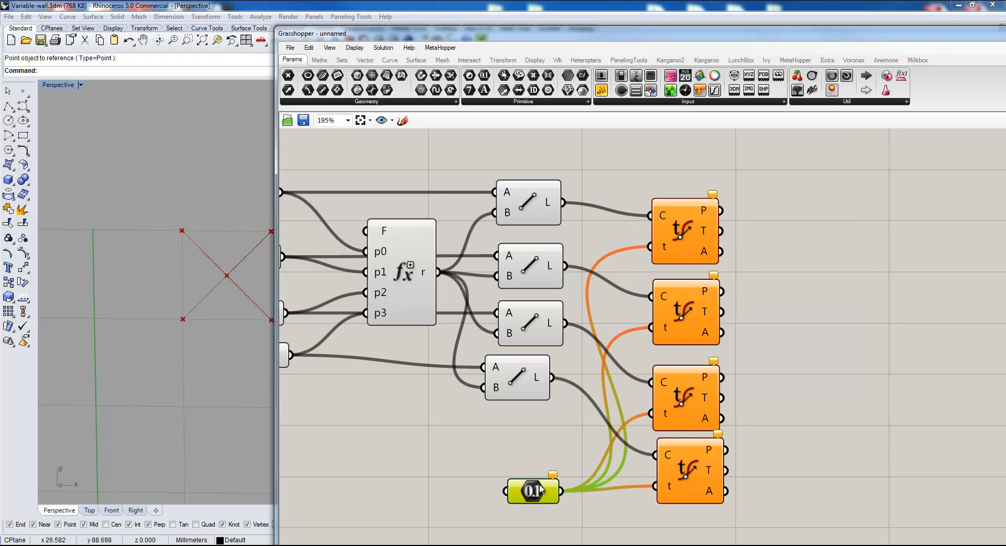
right_click_drag(481, 407, 487, 329)
left_click(513, 317)
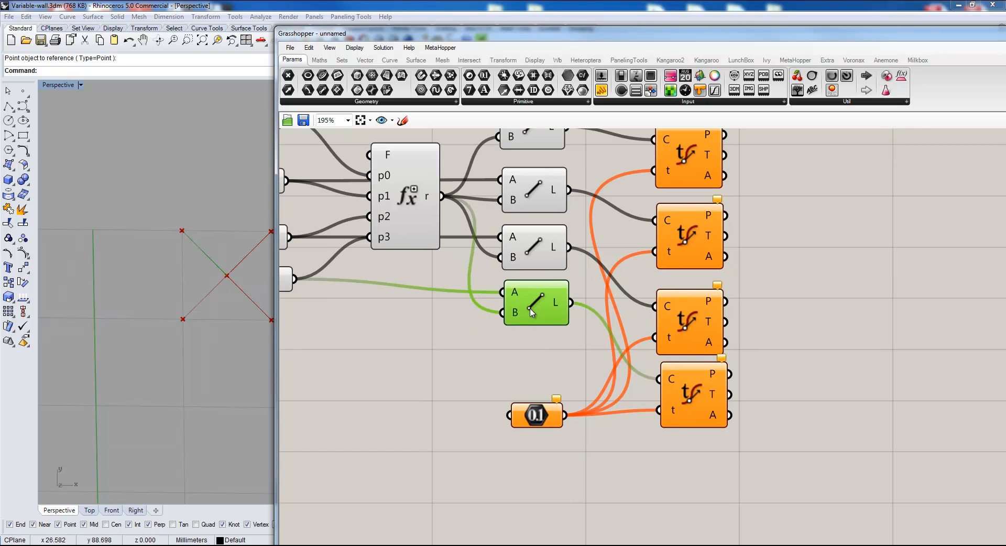
right_click_drag(427, 388, 455, 338)
left_click_drag(558, 362, 563, 366)
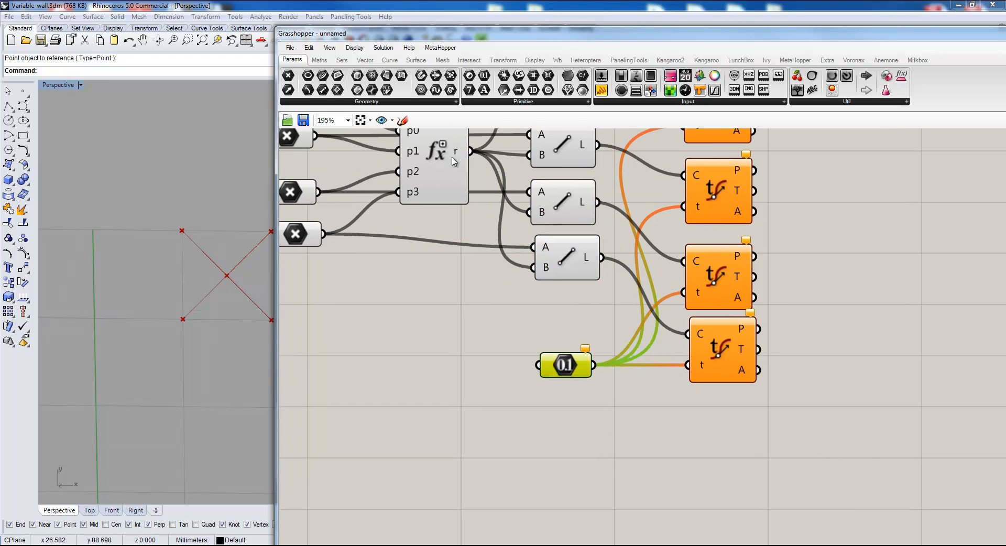
Step: Add a number slider and connect it to the Number parameter that feeds the Evaluate Curve components
left_click_drag(611, 78, 373, 339)
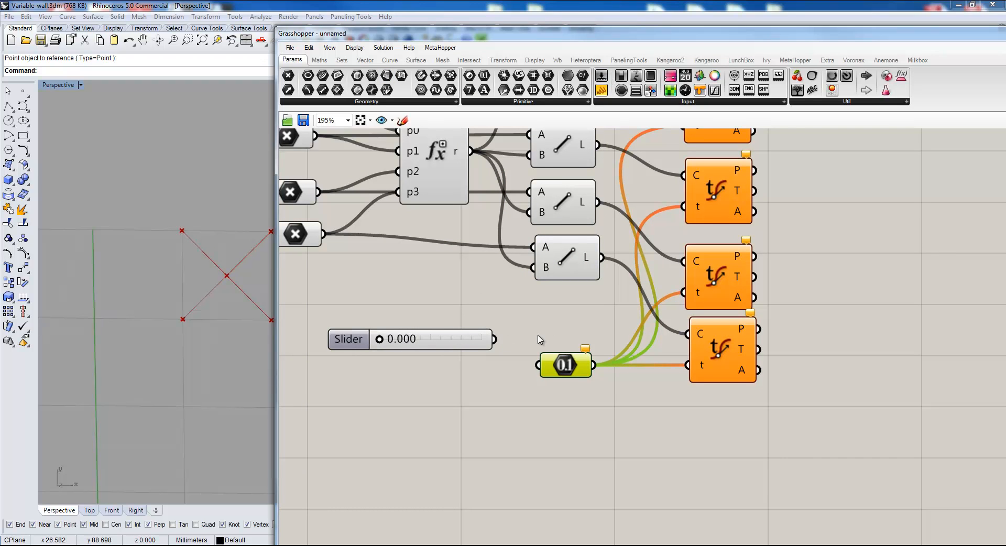
left_click_drag(494, 343, 466, 363)
left_click_drag(579, 368, 608, 364)
left_click_drag(462, 365, 496, 363)
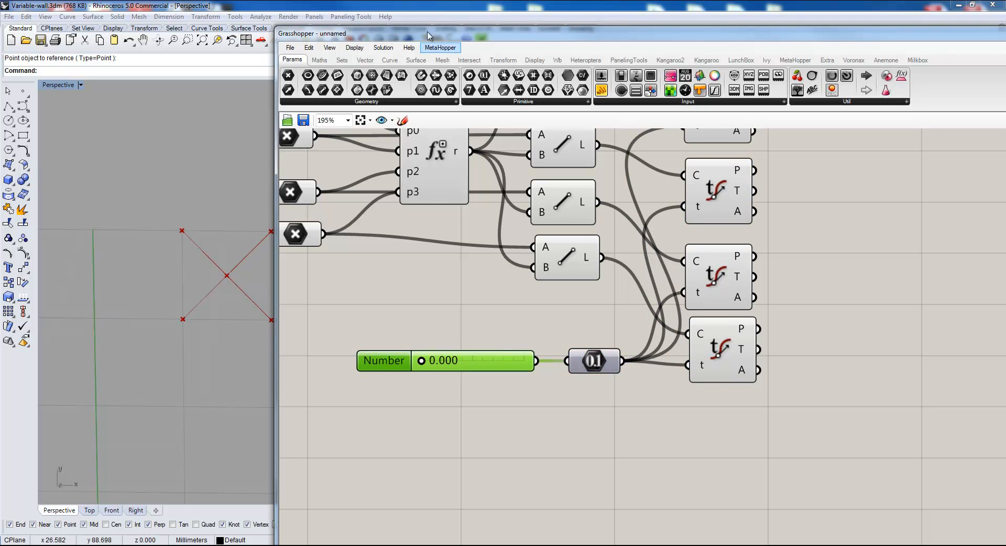
Step: Set the number slider to 0.674 with the Rhino viewport kept in view
left_click_drag(426, 28, 492, 9)
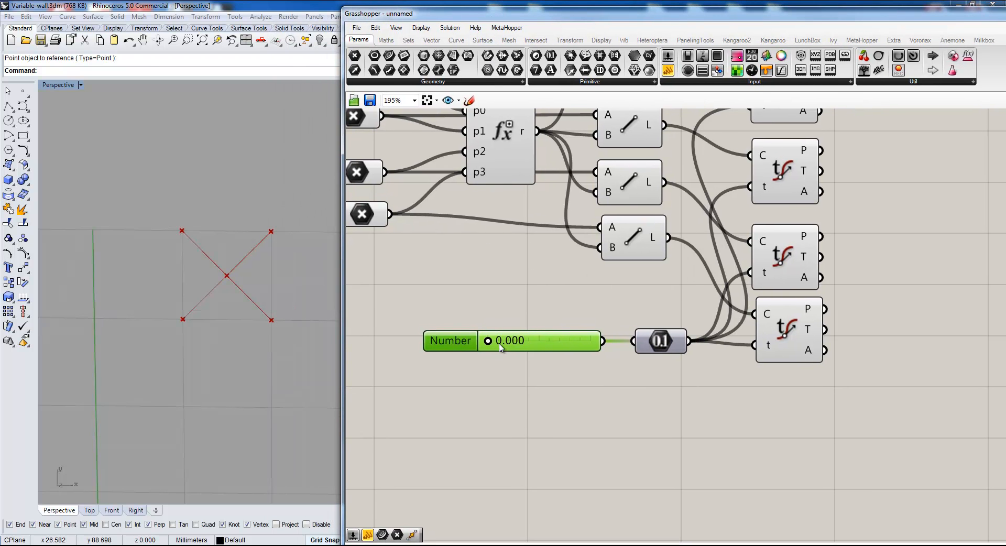
left_click_drag(488, 343, 598, 335)
mouse_move(460, 422)
left_mouse_down()
mouse_move(423, 422)
mouse_move(478, 422)
mouse_move(451, 422)
mouse_move(458, 416)
left_mouse_up()
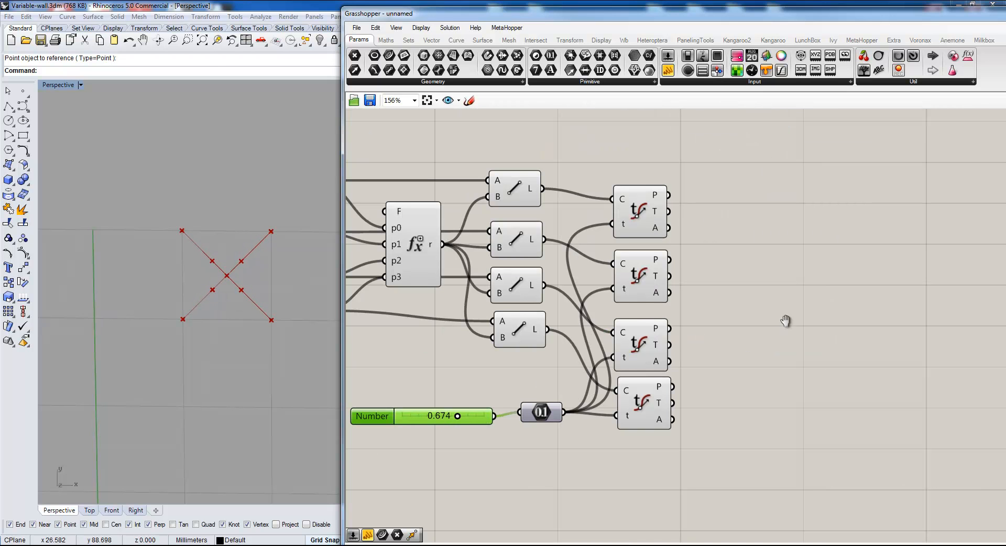
Step: Add a Point parameter beyond the Evaluate Curve components, connect P0 to it, and duplicate it just below
scroll(784, 328, "down", 3)
right_click_drag(743, 288, 800, 303)
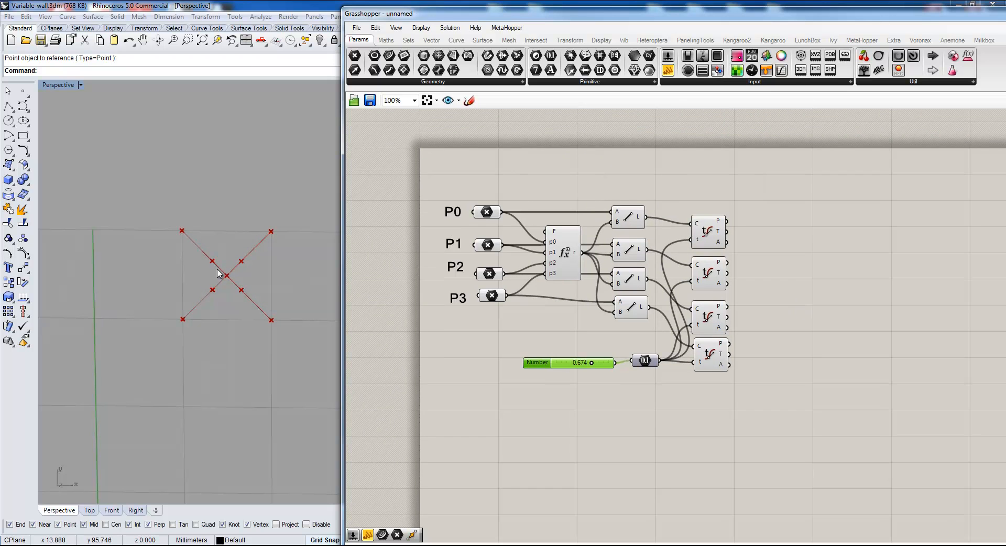
right_click_drag(585, 231, 545, 267)
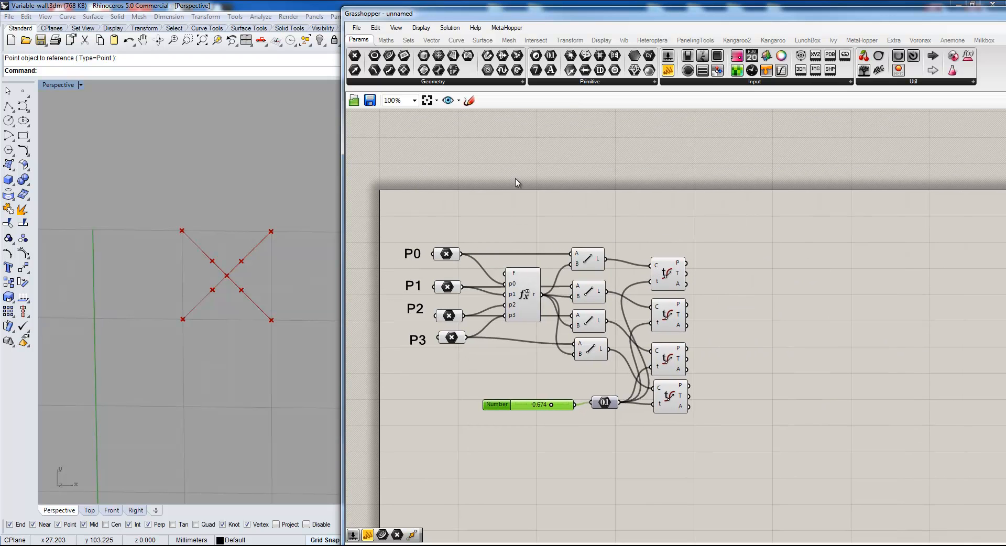
left_click_drag(355, 56, 750, 244)
left_click_drag(465, 255, 752, 241)
key("ctrl+c")
key("ctrl+v")
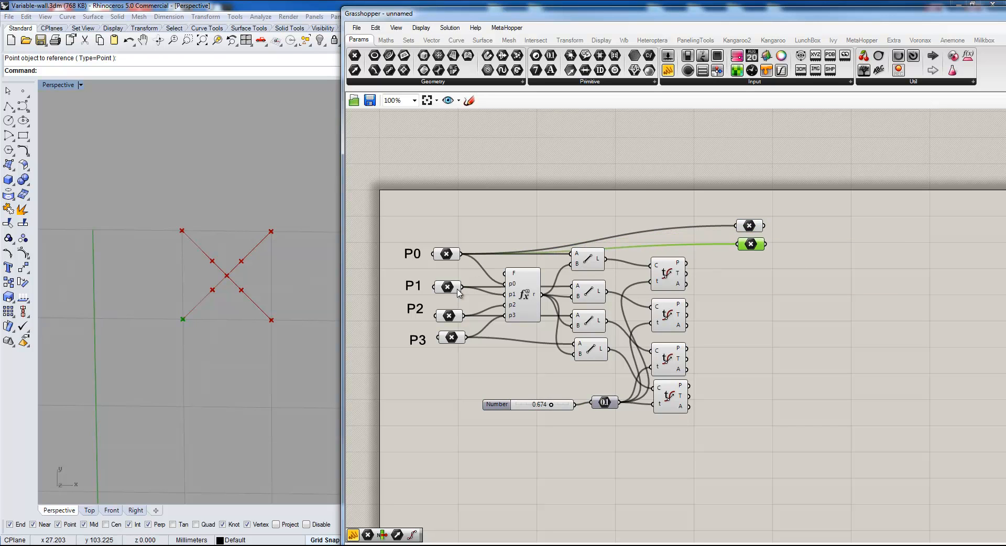
Step: Connect P1, P2 and P3 to duplicated Point parameters below the first, and move the column of four up slightly
left_click_drag(464, 293, 752, 269)
key("ctrl+c")
key("ctrl+v")
left_click_drag(465, 316, 756, 294)
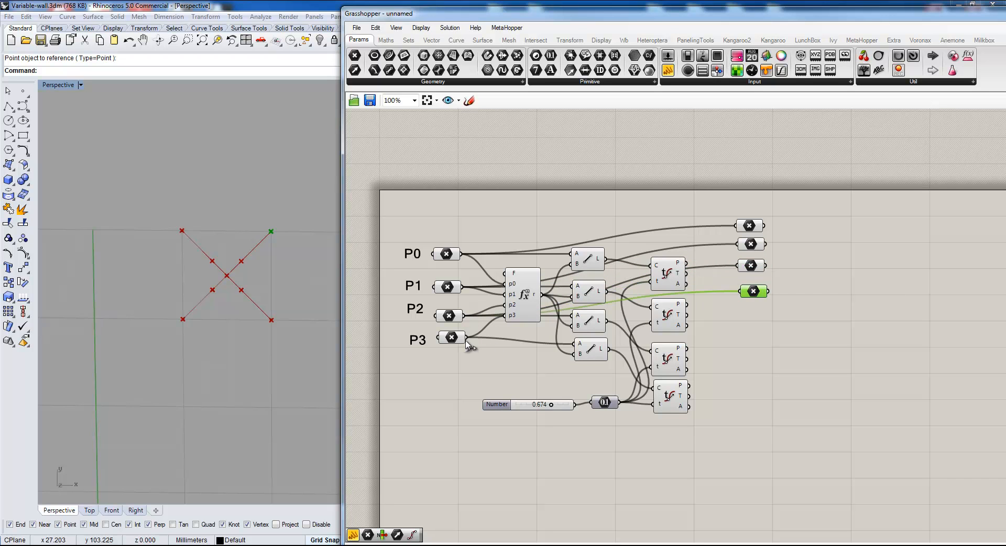
left_click_drag(466, 338, 751, 284)
right_click_drag(741, 311, 606, 336)
left_click_drag(690, 229, 597, 343)
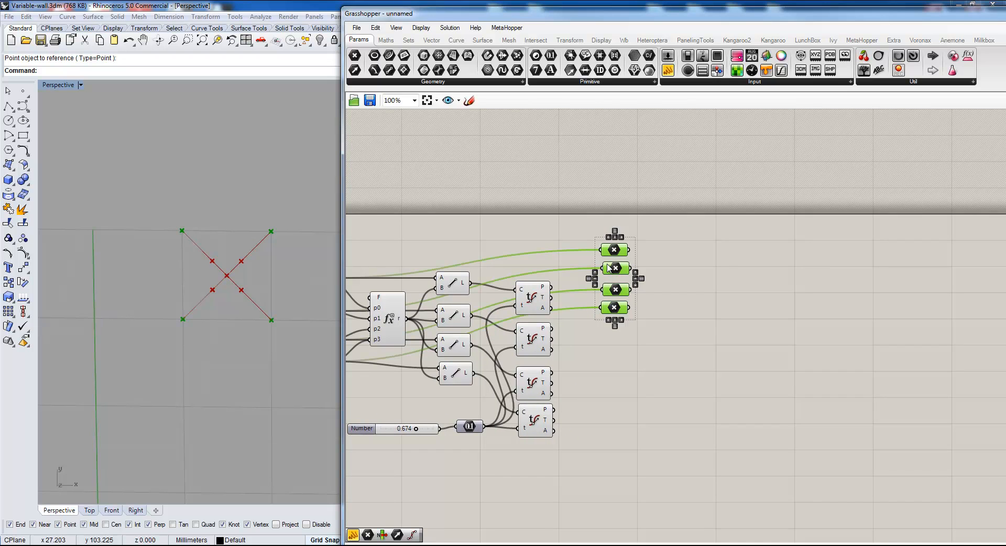
left_click_drag(617, 251, 621, 231)
Step: Set the number slider driving the four Evaluate Curve components to 0.362
left_click_drag(563, 456, 568, 340)
right_click_drag(611, 337, 631, 271)
scroll(628, 299, "up", 2)
scroll(632, 272, "down", 1)
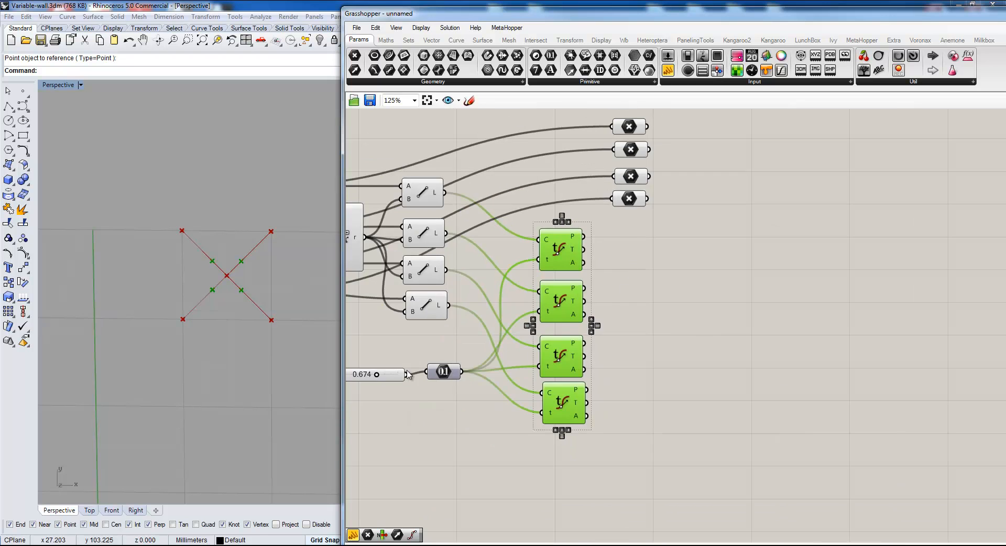
right_click_drag(370, 389, 417, 360)
left_click_drag(425, 350, 405, 348)
Step: Add Point parameters fed by the P outputs of the first and second Evaluate Curve components
left_click(676, 198)
right_click_drag(676, 199, 671, 212)
left_click_drag(361, 55, 679, 220)
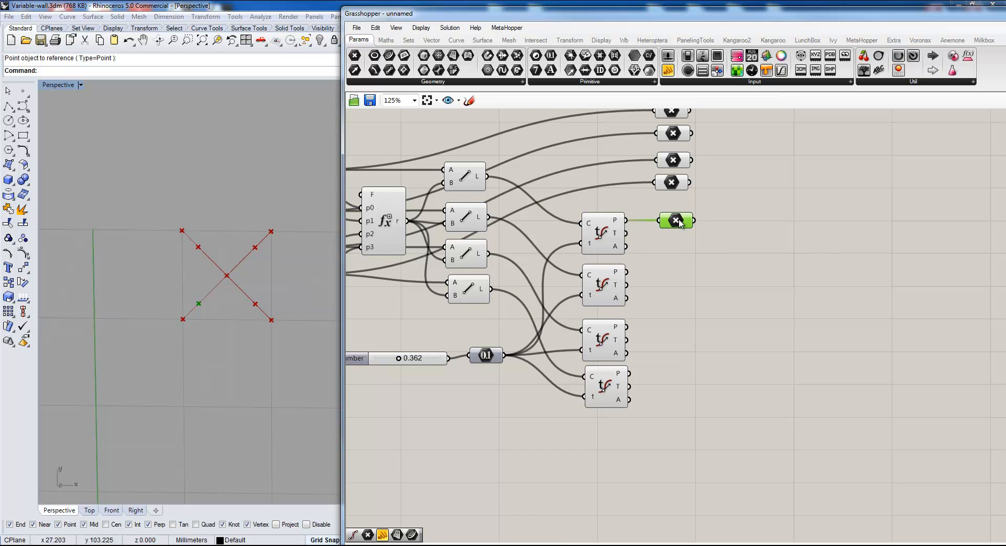
left_click_drag(680, 224, 666, 272, "alt")
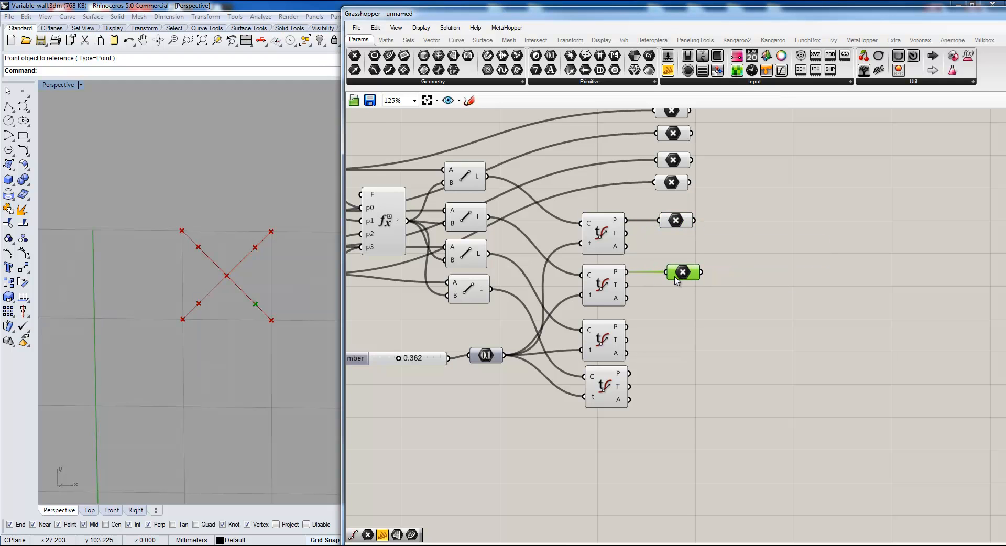
Step: Paste two more Point parameters and connect the P outputs of the third and fourth Evaluate Curve components to them
left_click(684, 276)
key("ctrl+v")
left_click_drag(689, 234, 673, 324)
left_click_drag(683, 315, 684, 320)
key("ctrl+v")
left_click_drag(698, 242, 678, 374)
right_click_drag(725, 286, 698, 315)
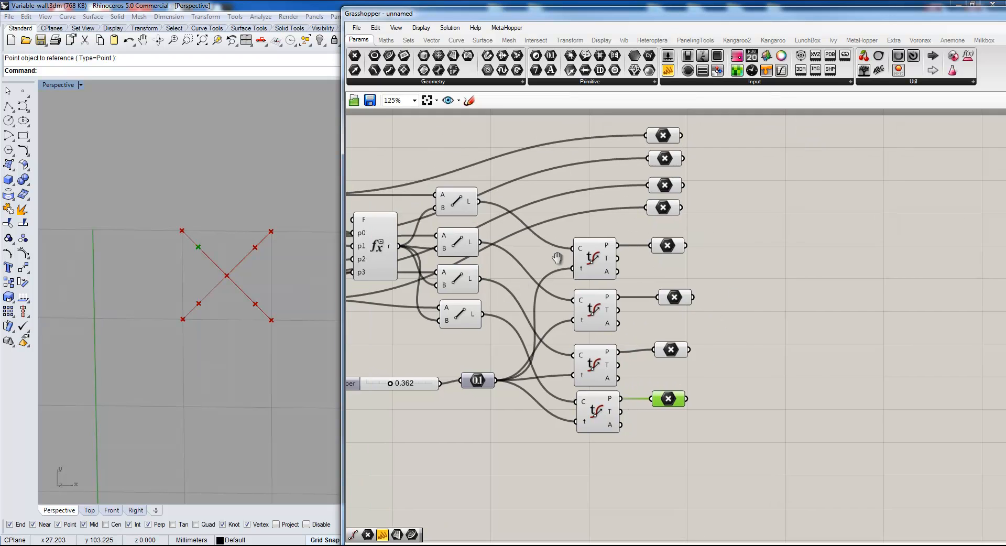
Step: Duplicate the P0 label and place the copy beside the first evaluated Point parameter
right_click_drag(460, 272, 651, 254)
left_click(408, 180)
key("ctrl+v")
left_click_drag(419, 193, 880, 229)
right_click_drag(820, 242, 682, 273)
scroll(682, 273, "up", 3)
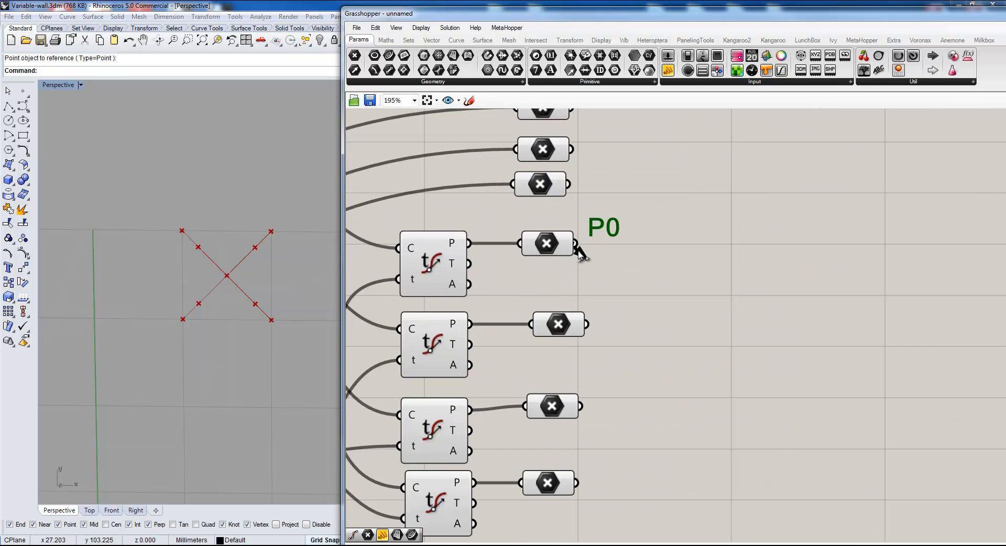
Step: Rename the copied label P0' above its Point parameter, and label the other three evaluated Point parameters P1', P2' and P3'
left_click(572, 260)
left_click(603, 227)
left_click_drag(602, 227, 562, 227)
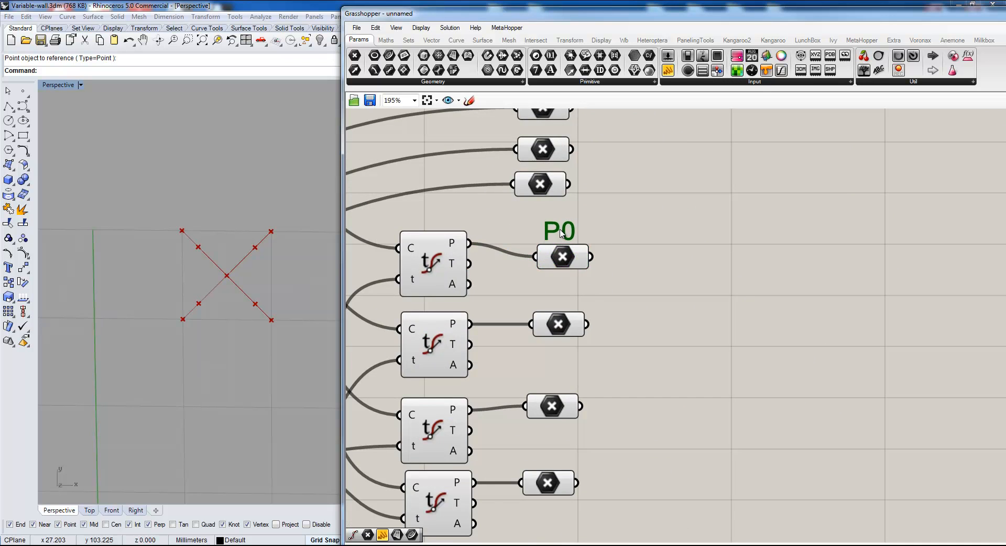
double_click(562, 227)
left_click(518, 183)
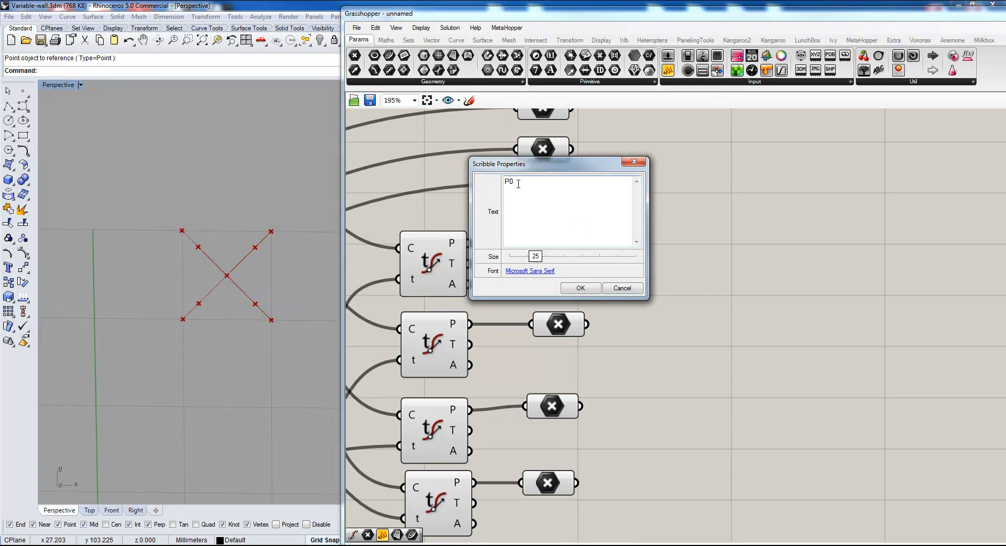
left_click(580, 288)
scroll(548, 290, "down", 2)
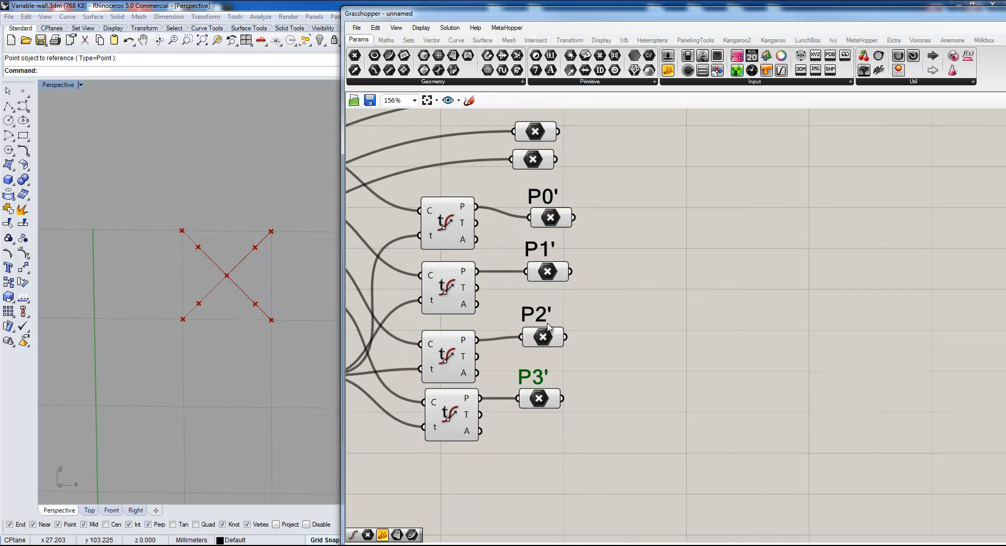
Step: Select the labelled Point parameters P0' to P3' together with their labels and move them down slightly
left_click(555, 397)
left_click_drag(636, 462, 538, 200)
left_click_drag(633, 182, 515, 436)
left_click_drag(547, 222, 553, 246)
Step: Flatten the data of the four corner Point parameters and of the P0', P1' and P2' Point parameters
right_click_drag(669, 239, 598, 251)
right_click_drag(527, 158, 606, 233)
scroll(604, 243, "down", 2)
right_click_drag(667, 245, 644, 254)
scroll(644, 254, "up", 1)
left_click(545, 195)
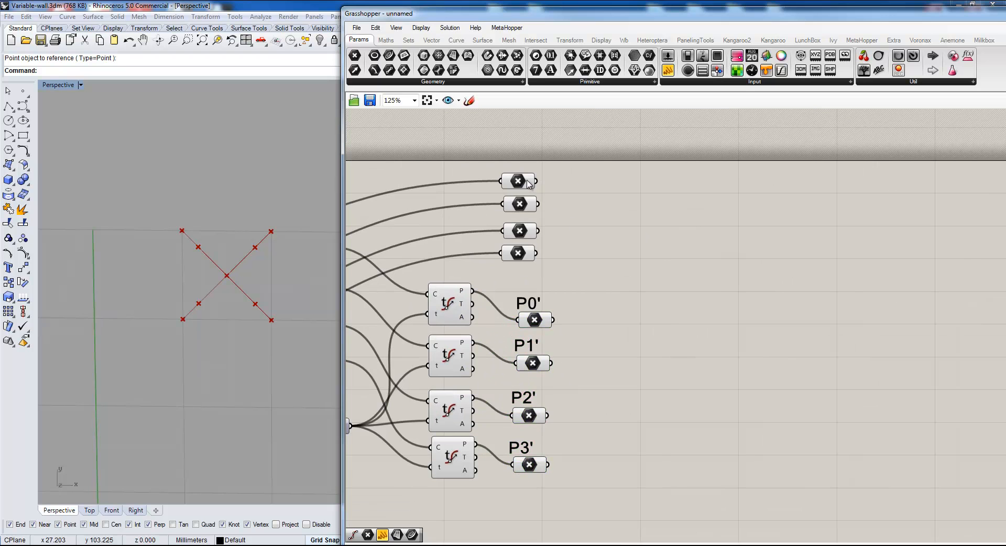
right_click(528, 183)
left_click(587, 289)
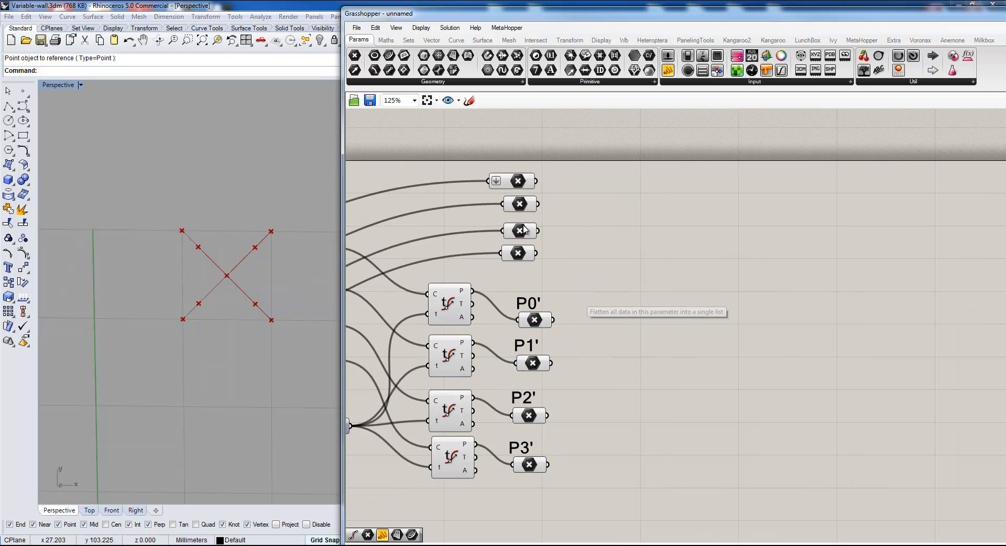
right_click(519, 205)
left_click(563, 311)
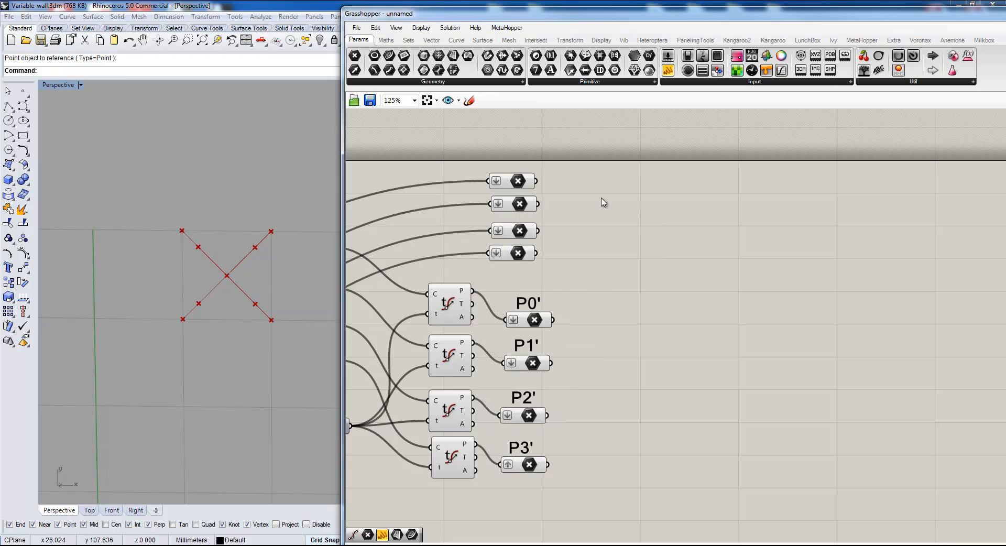
Step: Add a Graft Tree component after each of the eight Point parameters and place a Merge component beside them
double_click(602, 197)
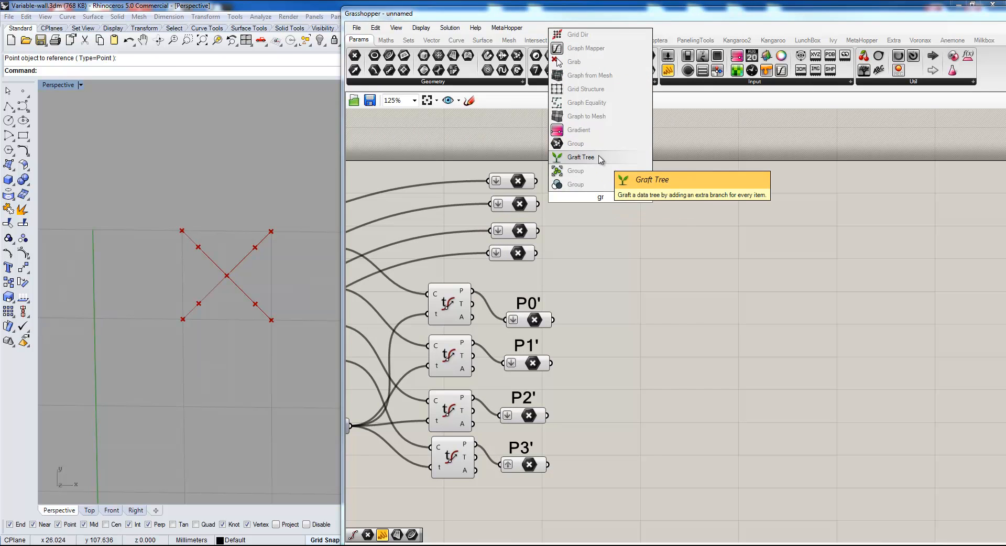
left_click(600, 157)
left_click_drag(599, 196, 571, 188)
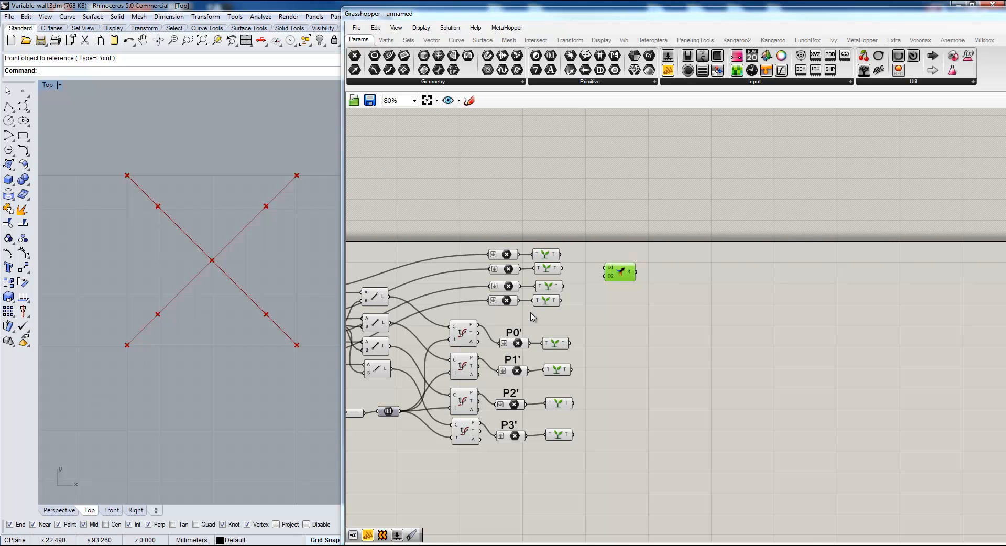
Step: Add two inputs, D3 and D4, to the Merge component and move it slightly away from the Graft Tree components
scroll(624, 315, "up", 3)
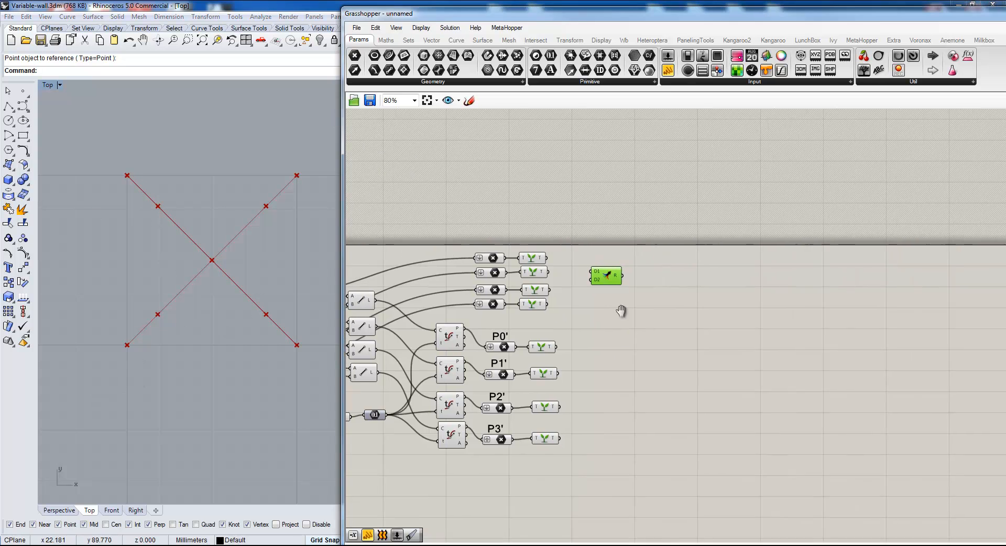
scroll(583, 267, "up", 3)
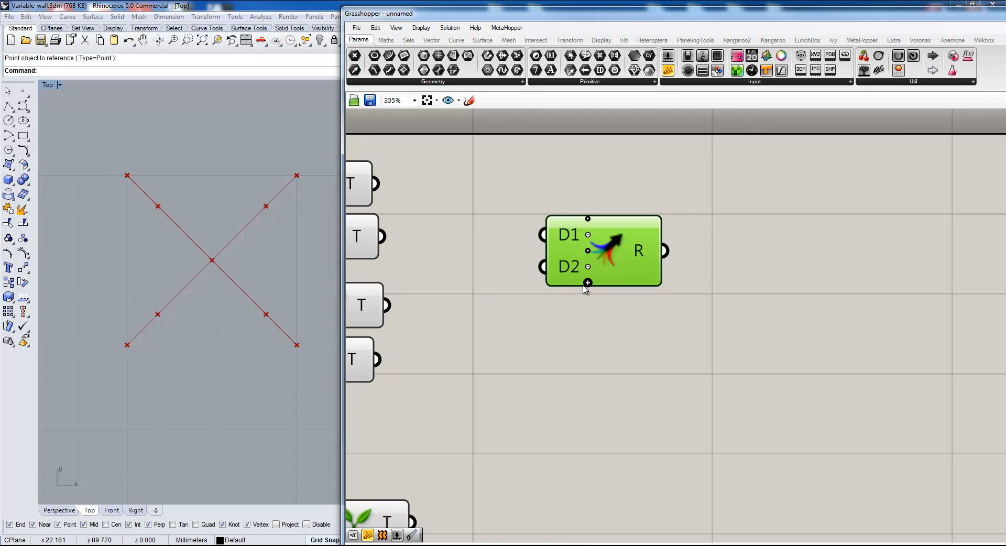
left_click(587, 286)
left_click(588, 299)
scroll(550, 321, "down", 1)
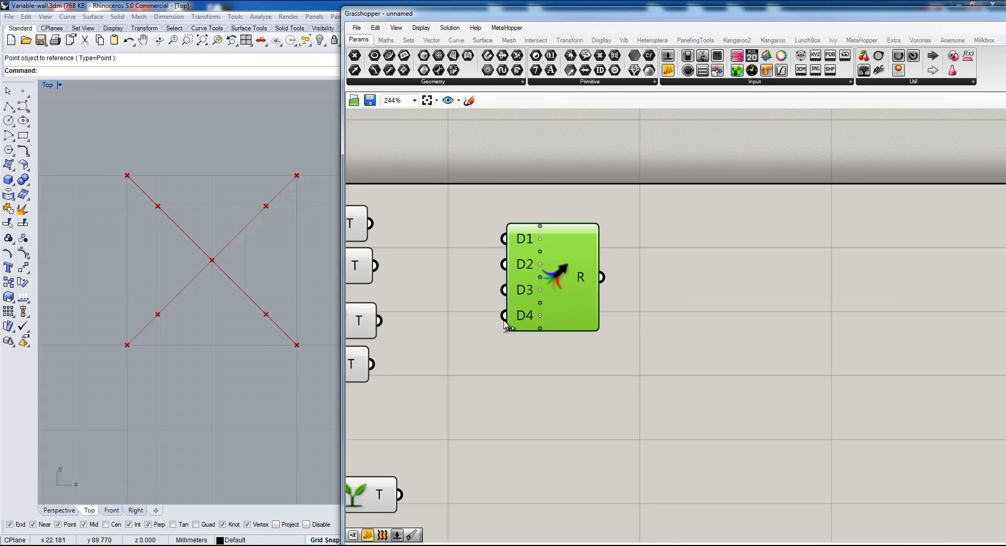
scroll(508, 305, "down", 4)
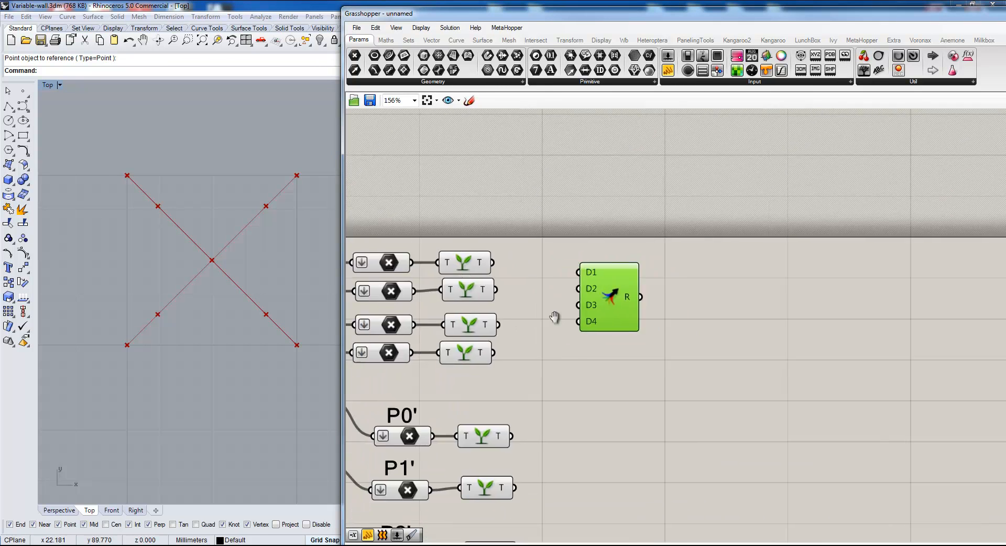
scroll(521, 317, "up", 2)
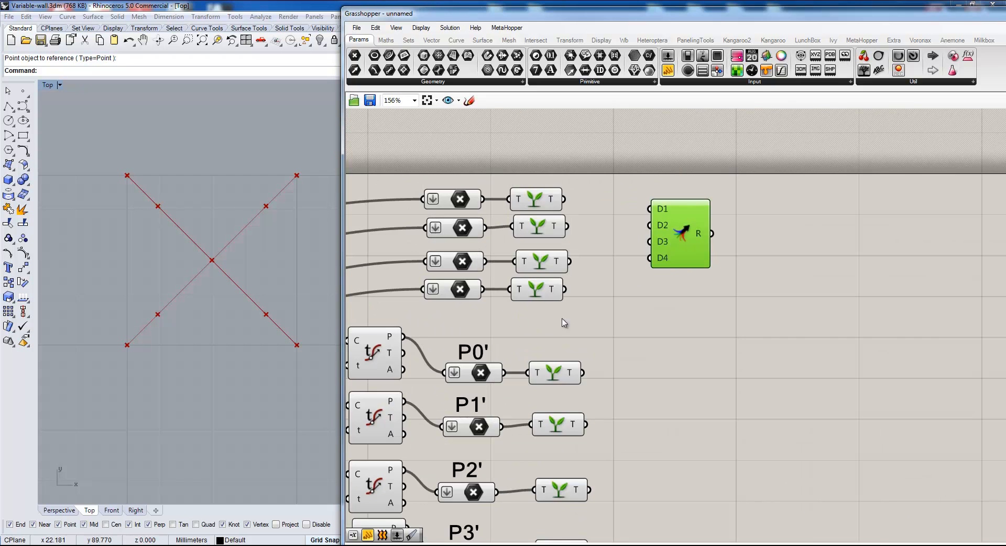
left_click_drag(679, 246, 698, 233)
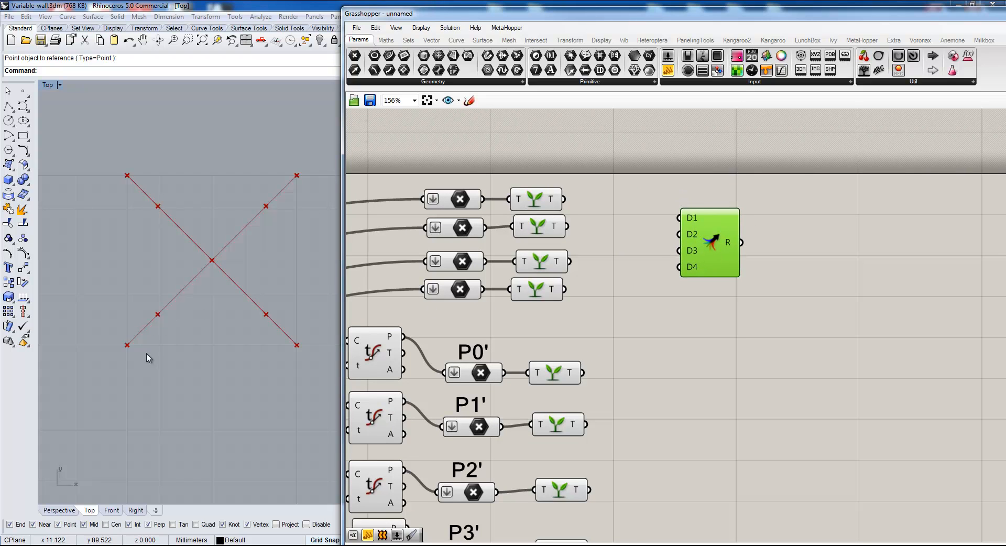
Step: Wire the grafted P0, P0', P1' and P1 points into the Merge component's D1, D2, D3 and D4 inputs in that order
left_click_drag(571, 204, 680, 217)
left_click_drag(582, 373, 680, 234)
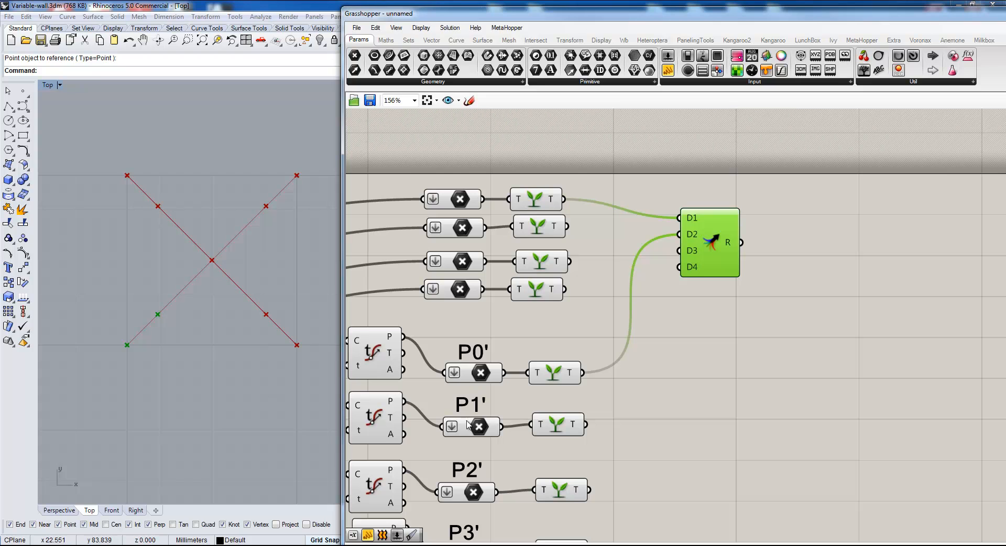
left_click_drag(585, 424, 680, 251)
right_click_drag(532, 426, 535, 364)
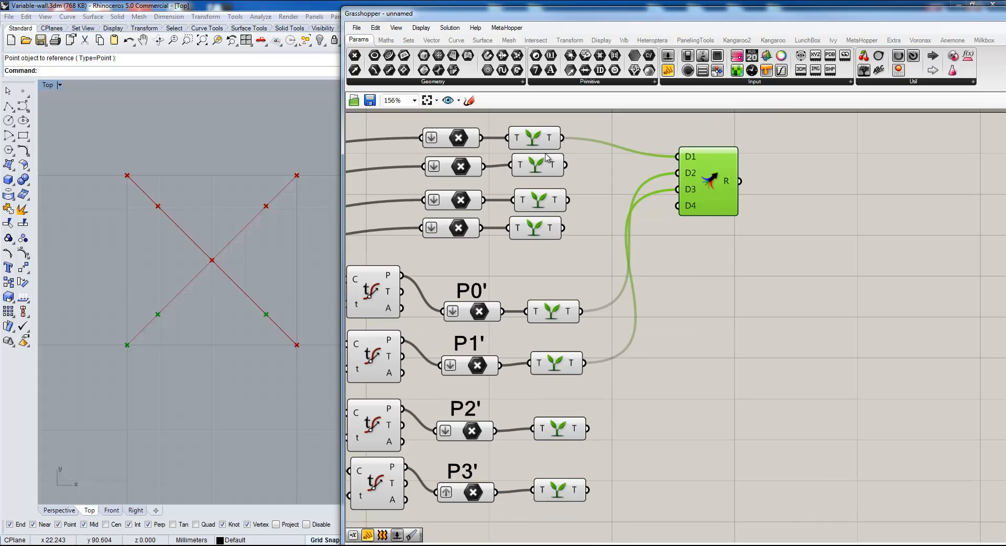
left_click_drag(564, 165, 674, 209)
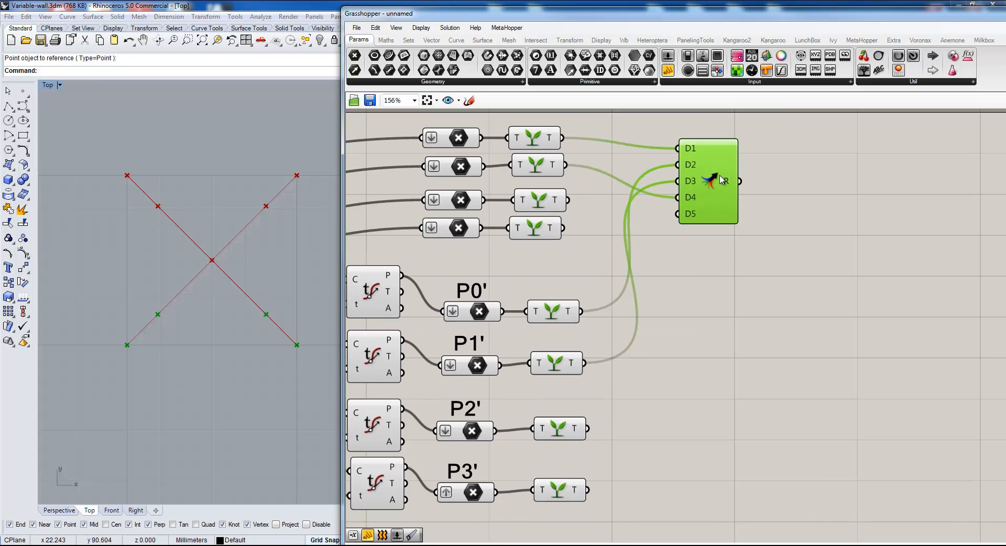
Step: Add a Nurbs Curve component beside the Merge component and connect the merged points to its V input
double_click(799, 227)
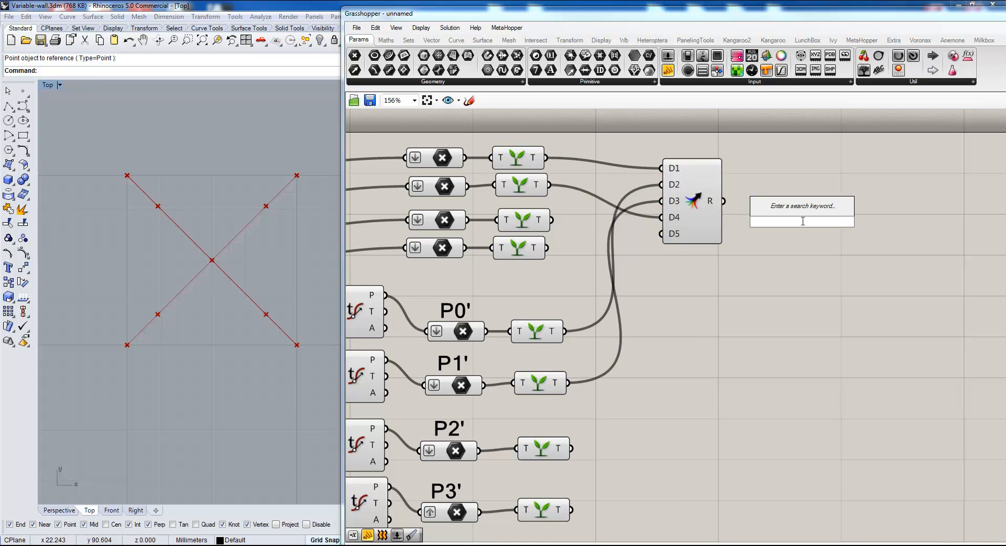
type("nurbs")
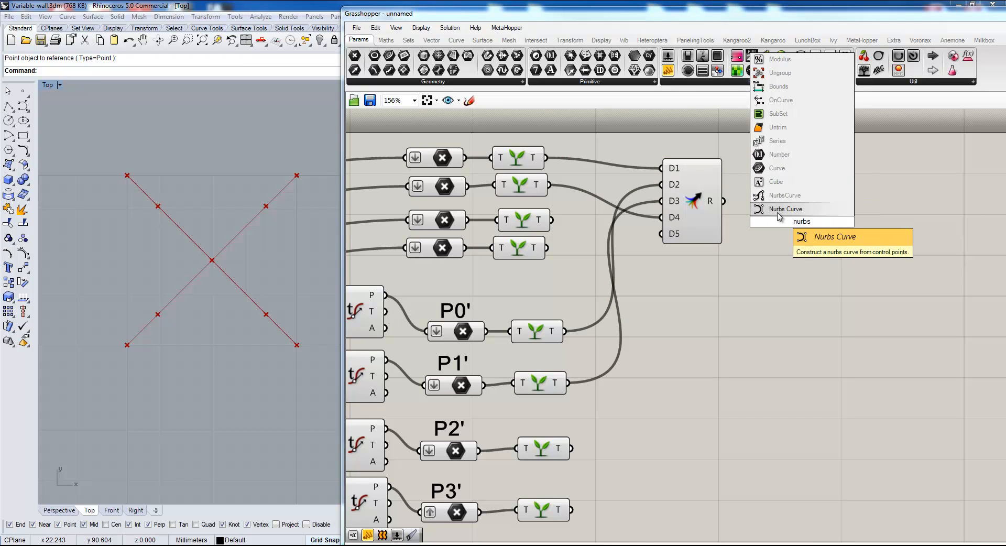
left_click(776, 211)
left_click_drag(723, 201, 774, 205)
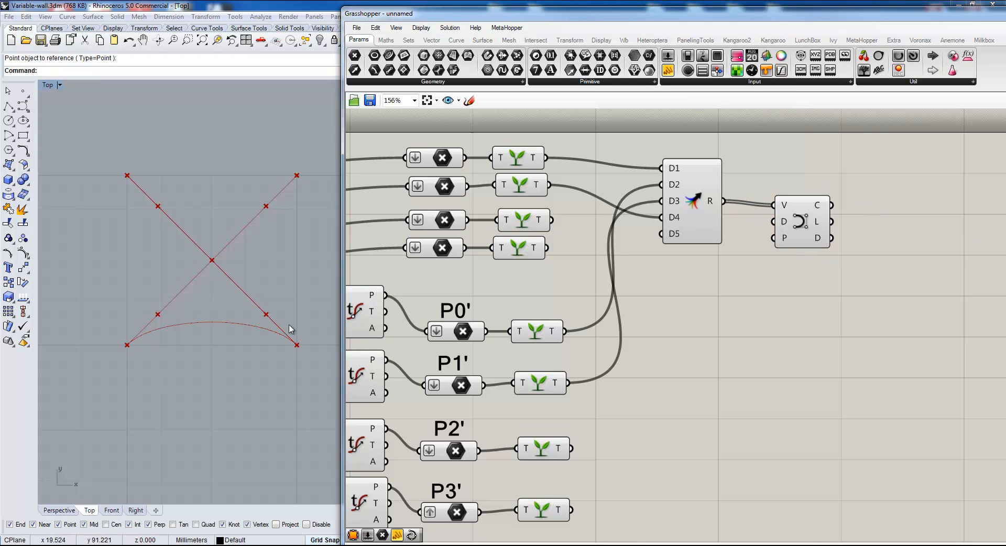
mouse_move(784, 226)
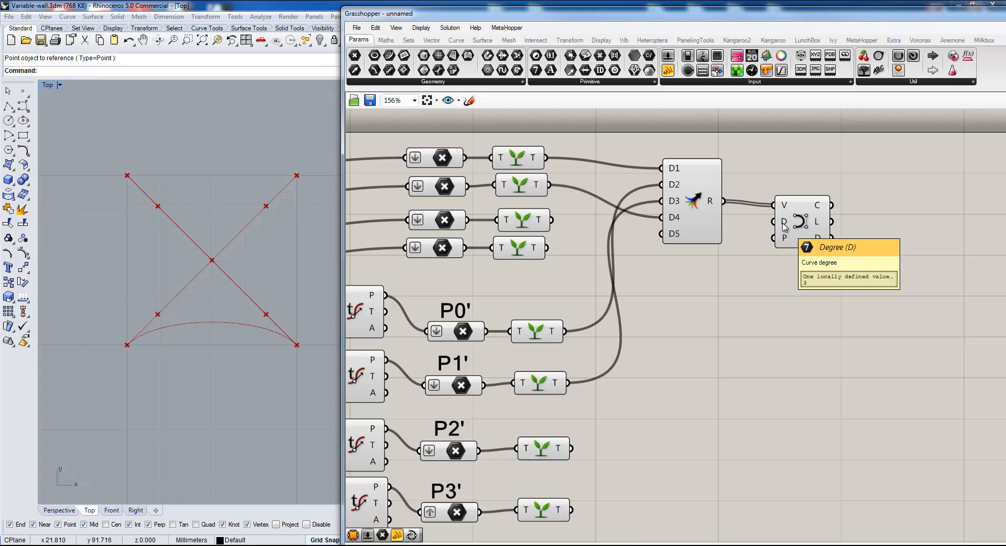
left_click_drag(795, 229, 797, 221)
Step: Set the number slider to 0.622 to test the curve's shape
scroll(610, 343, "down", 3)
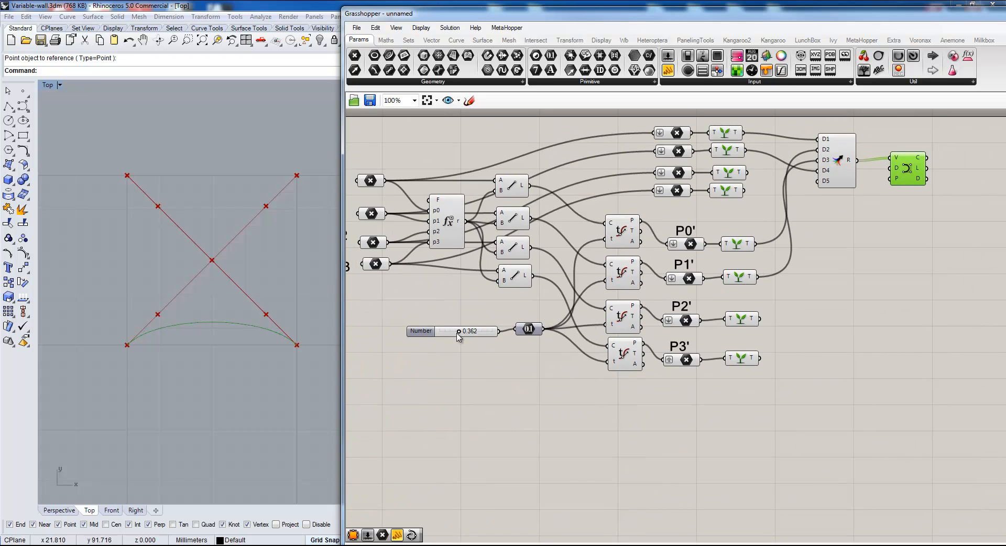
mouse_move(458, 334)
left_mouse_down()
mouse_move(443, 336)
mouse_move(488, 331)
mouse_move(472, 331)
left_mouse_up()
right_click_drag(805, 262, 736, 320)
left_click_drag(841, 246, 841, 245)
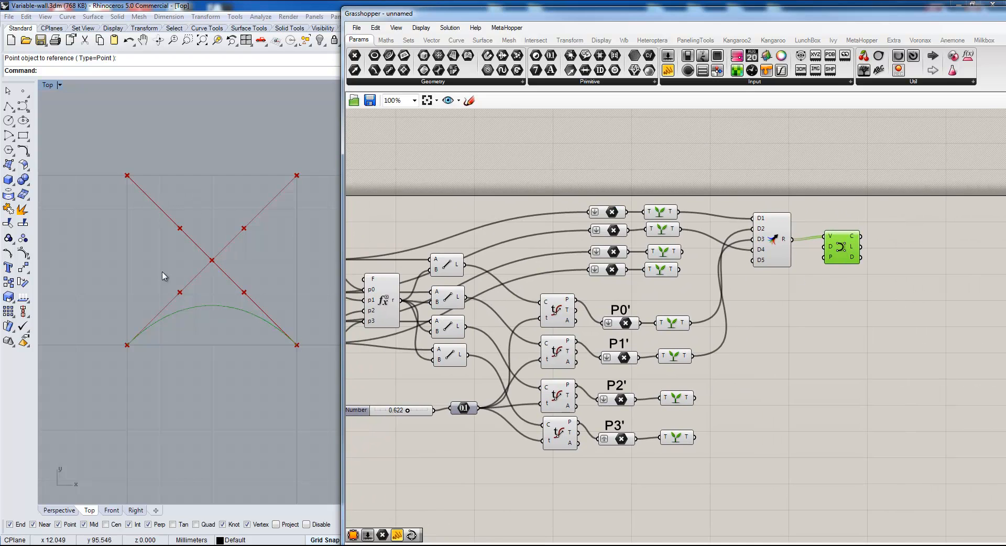
Step: Line up the four Nurbs Curve components and the four Merge components in two vertical columns
right_click_drag(530, 446, 572, 351)
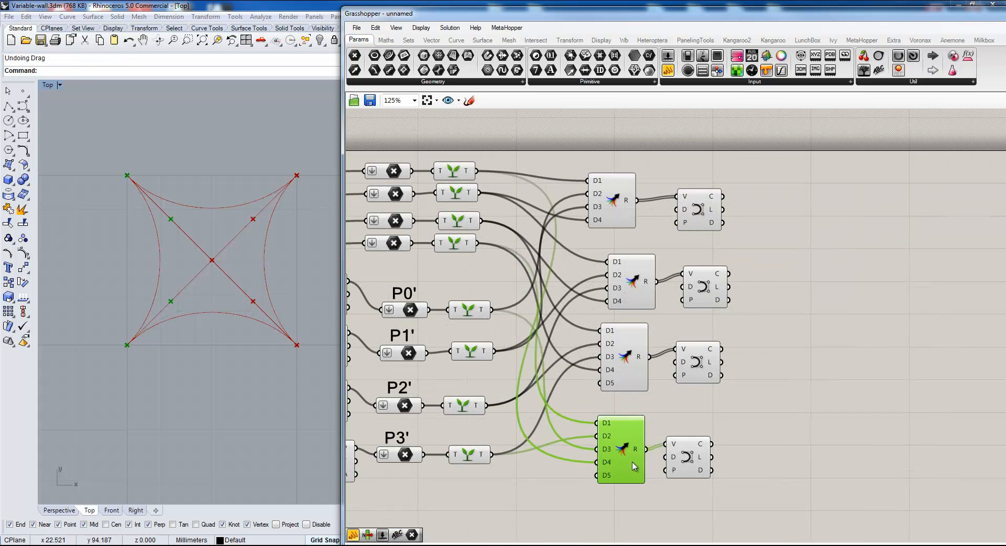
left_click_drag(634, 465, 704, 460)
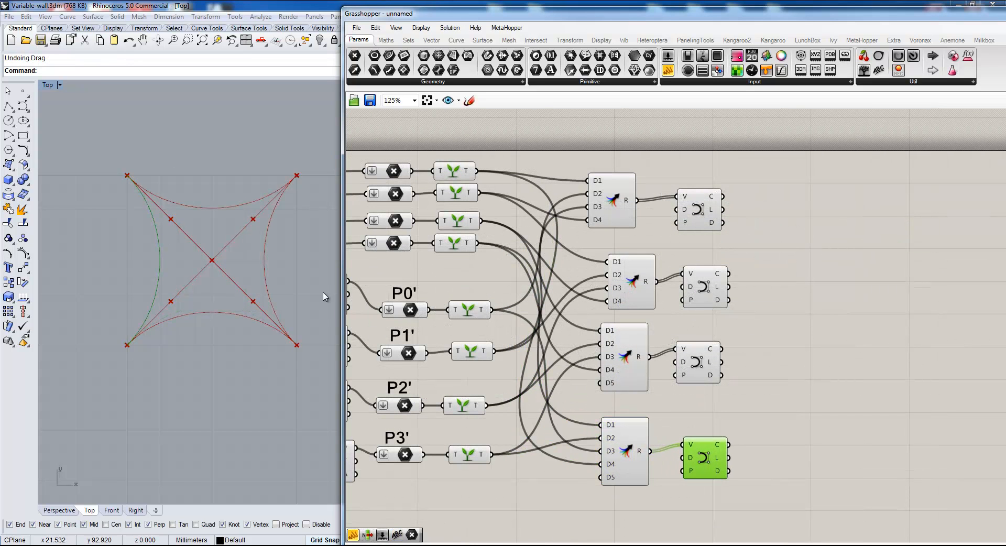
right_click_drag(765, 428, 755, 368)
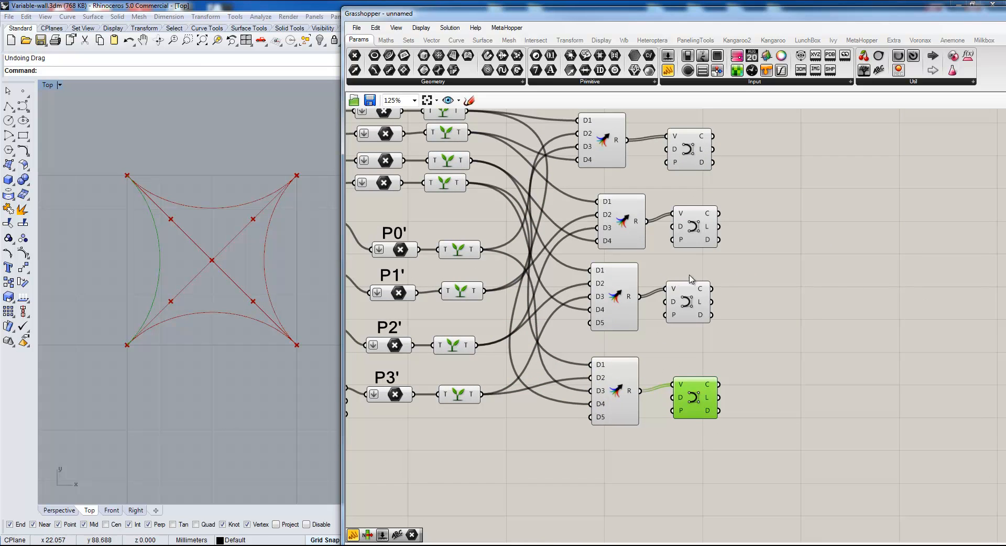
scroll(710, 352, "down", 2)
right_click_drag(706, 348, 720, 309)
left_click_drag(689, 169, 614, 425)
left_click_drag(602, 177, 575, 413)
left_click(590, 189)
left_click(709, 245)
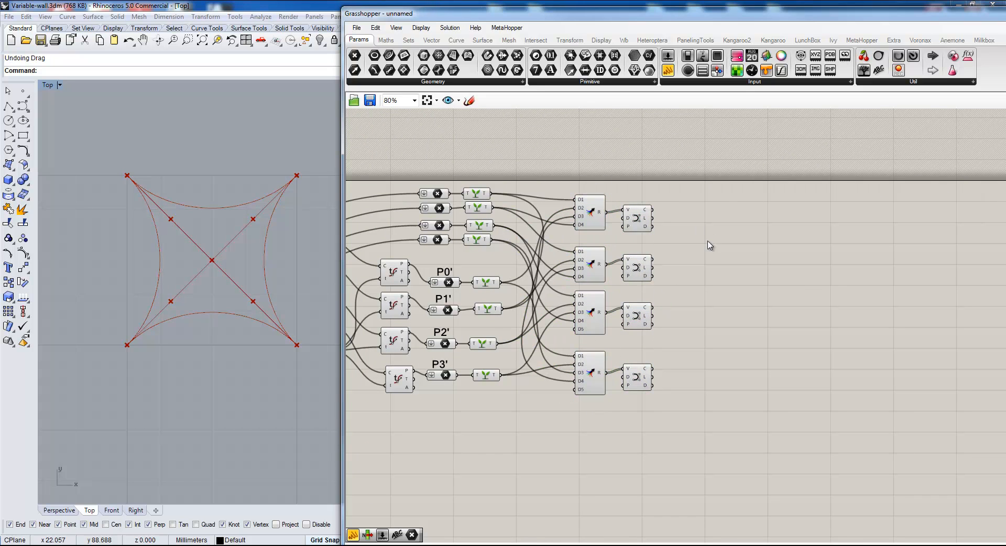
Step: Add an Edge Surface component beside the Nurbs Curve components and wire the four curves into its A, B, C and D inputs
left_click(482, 40)
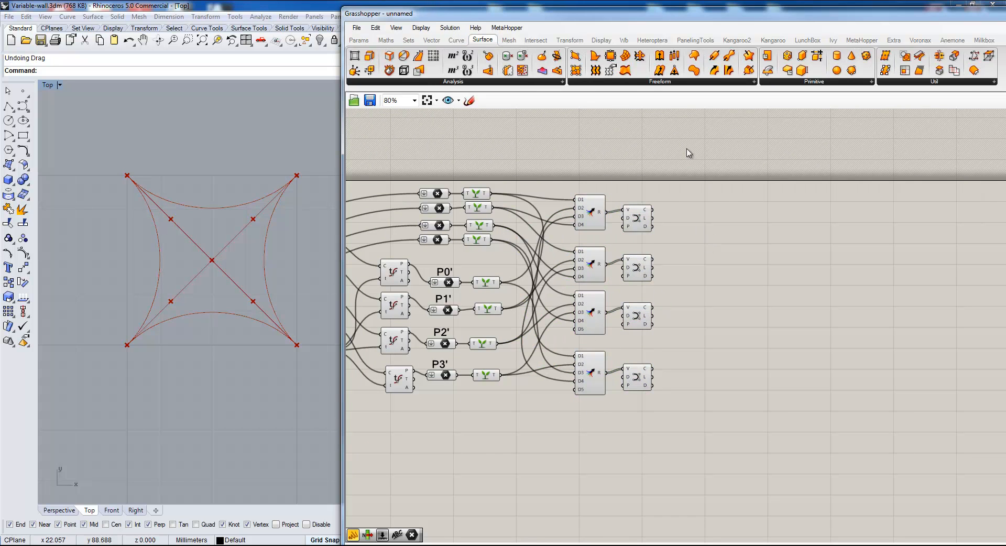
left_click_drag(602, 65, 716, 280)
scroll(714, 340, "up", 3)
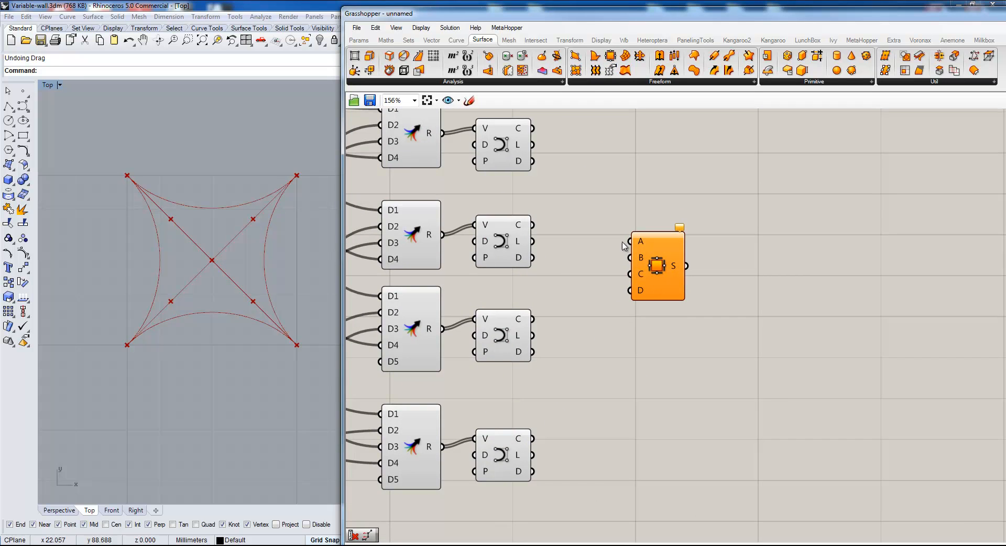
right_click_drag(577, 247, 572, 276)
left_click_drag(528, 157, 625, 272)
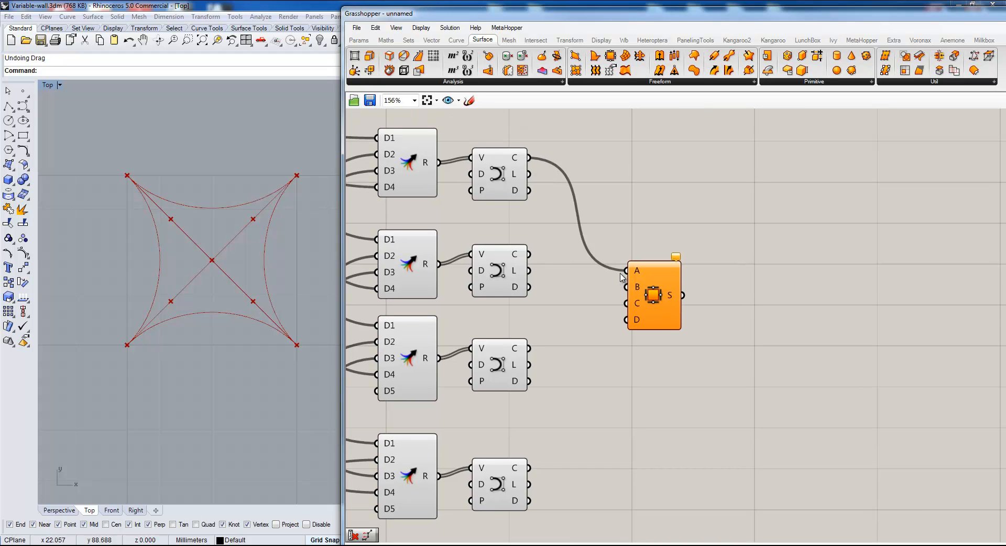
left_click_drag(529, 254, 626, 287)
left_click_drag(528, 348, 626, 303)
left_click_drag(528, 468, 626, 320)
Step: Select the whole definition, from the corner points to the Edge Surface component, and duplicate it
scroll(603, 378, "down", 4)
right_click_drag(613, 386, 717, 341)
right_click_drag(461, 375, 571, 346)
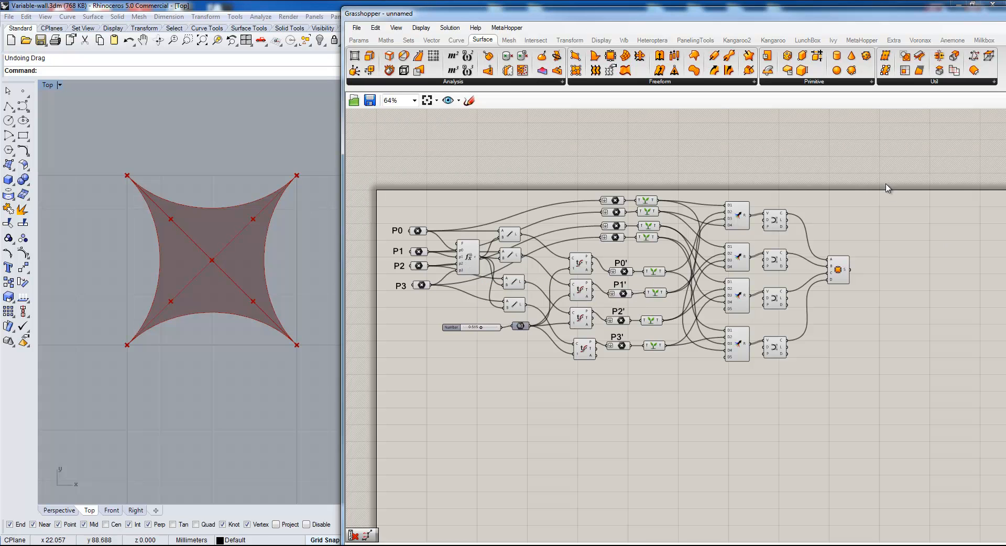
right_click_drag(429, 357, 431, 353)
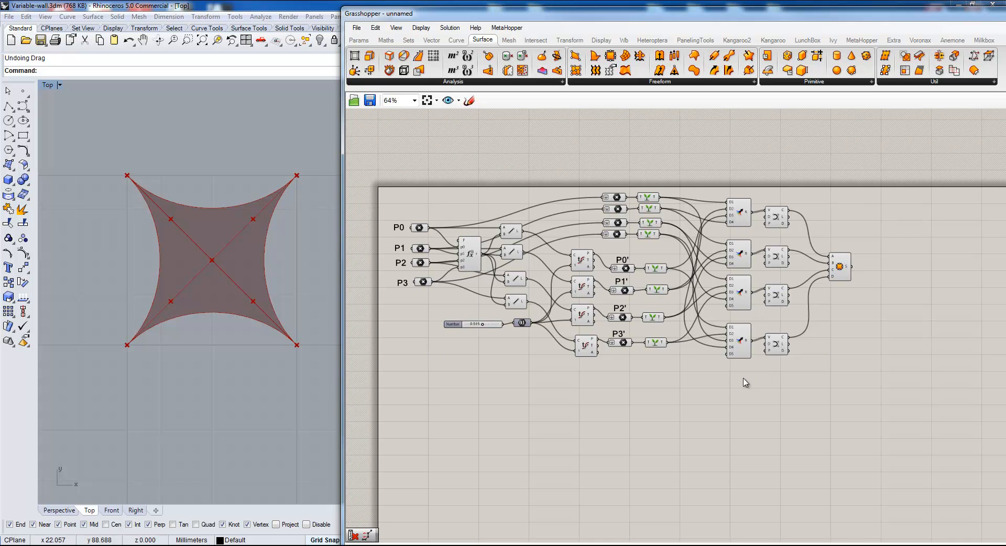
right_click_drag(731, 371, 709, 359)
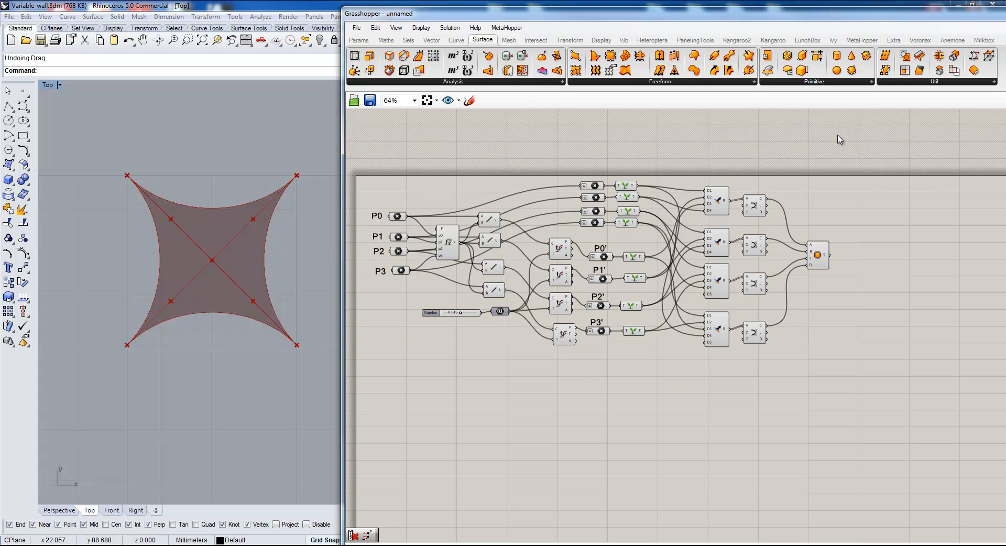
left_click_drag(864, 137, 363, 408)
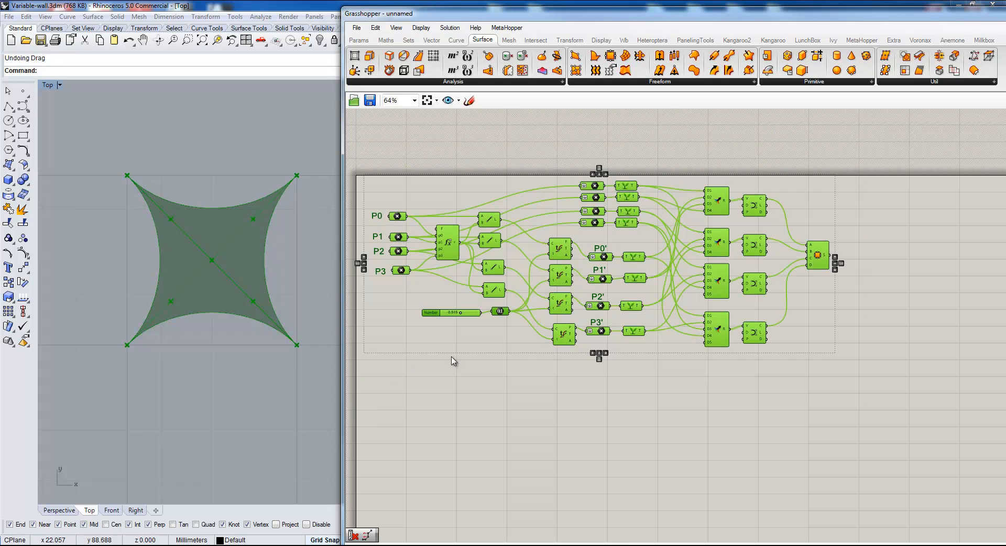
left_click(469, 390)
left_click_drag(898, 150, 391, 380)
key("ctrl+c")
key("ctrl+v")
Step: Move the duplicated definition to the empty canvas on the far side of the original's Edge Surface component and deselect it
right_click_drag(617, 391, 442, 403)
left_click_drag(581, 237, 985, 254)
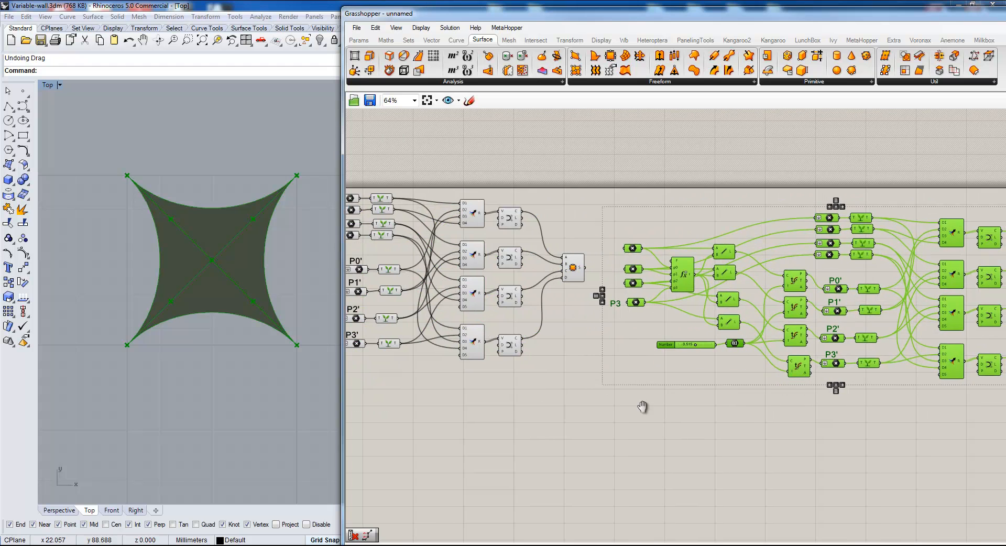
right_click_drag(819, 346, 550, 365)
left_click_drag(600, 238, 775, 239)
left_click(593, 446)
right_click_drag(774, 394, 623, 391)
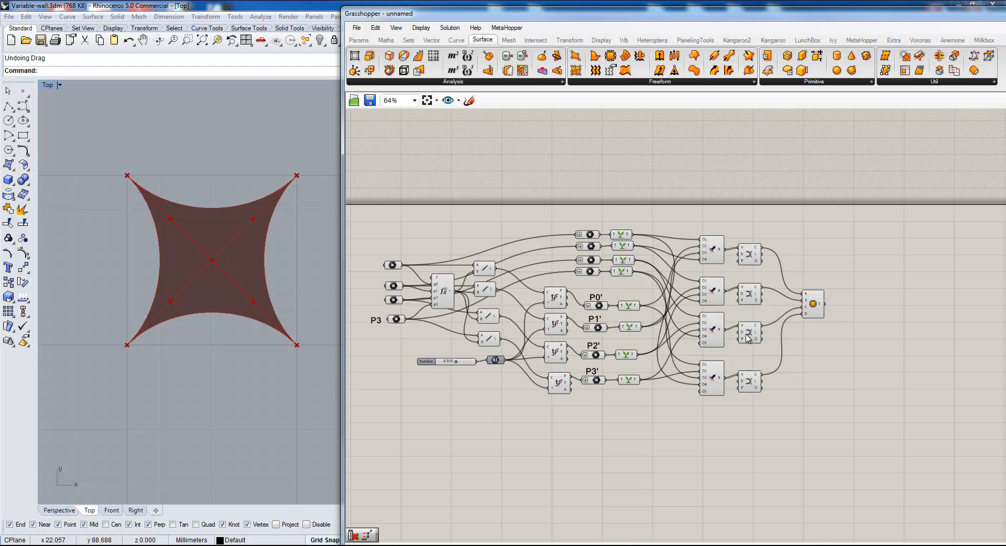
Step: Check the wiring of the copied definition's lowest Merge component and move the copied number slider slightly away from its Number parameter
scroll(694, 311, "up", 3)
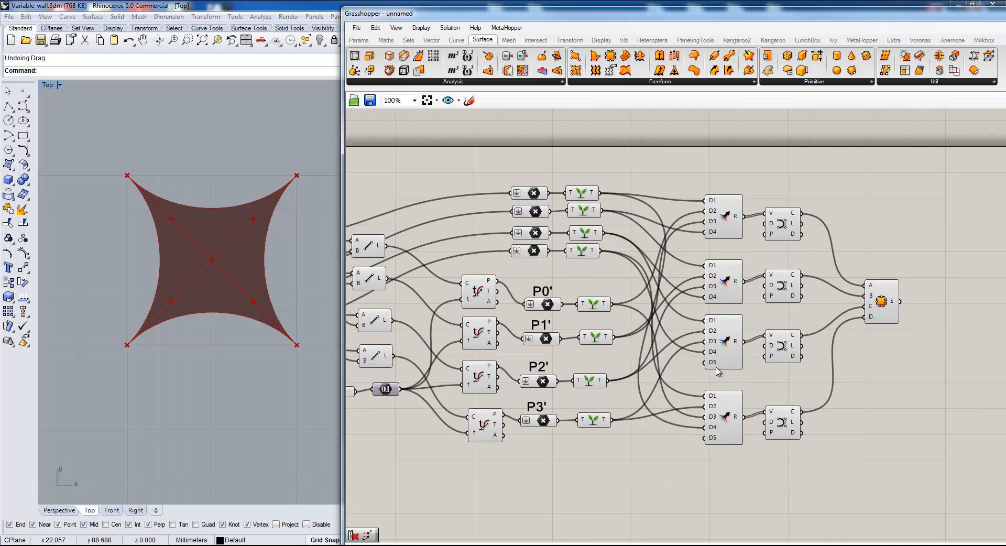
left_click(659, 402)
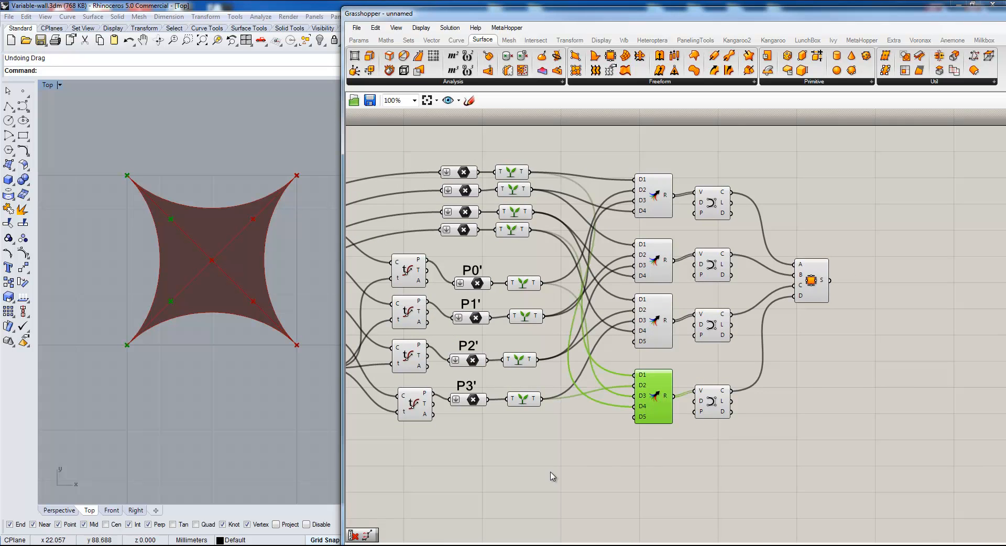
scroll(539, 475, "down", 3)
scroll(621, 432, "down", 2)
left_click(505, 414)
scroll(491, 352, "up", 1)
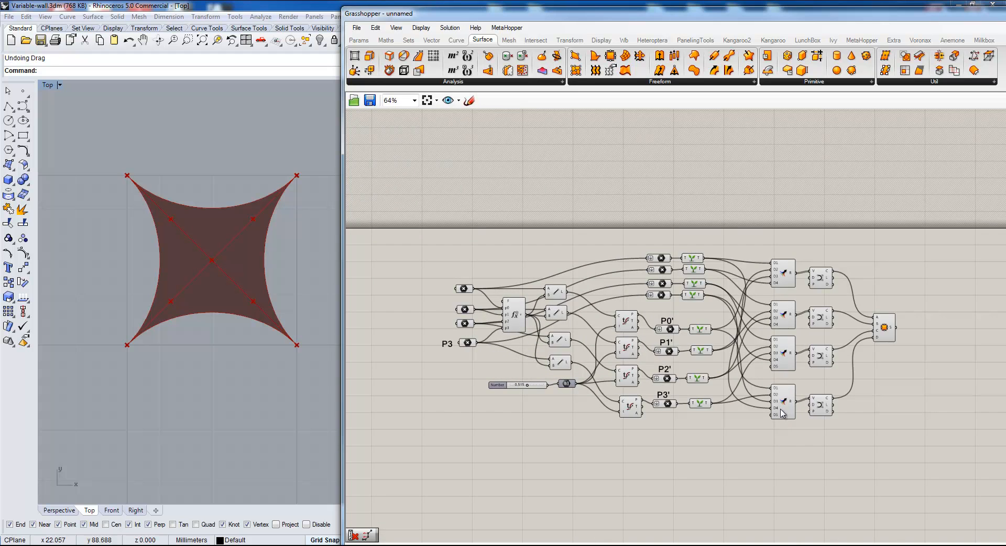
scroll(450, 320, "up", 3)
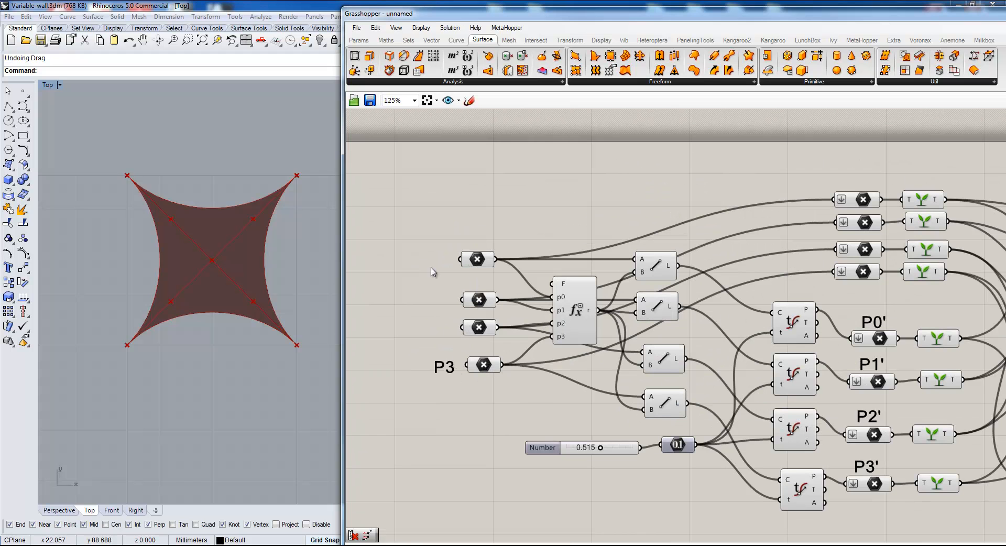
left_click_drag(675, 447, 598, 450)
Step: Examine the copied Edge Surface component and the curves feeding it, together with the rest of the copied definition
right_click_drag(926, 395, 527, 405)
scroll(527, 404, "down", 2)
right_click_drag(775, 412, 703, 385)
scroll(703, 385, "up", 2)
left_click(698, 311)
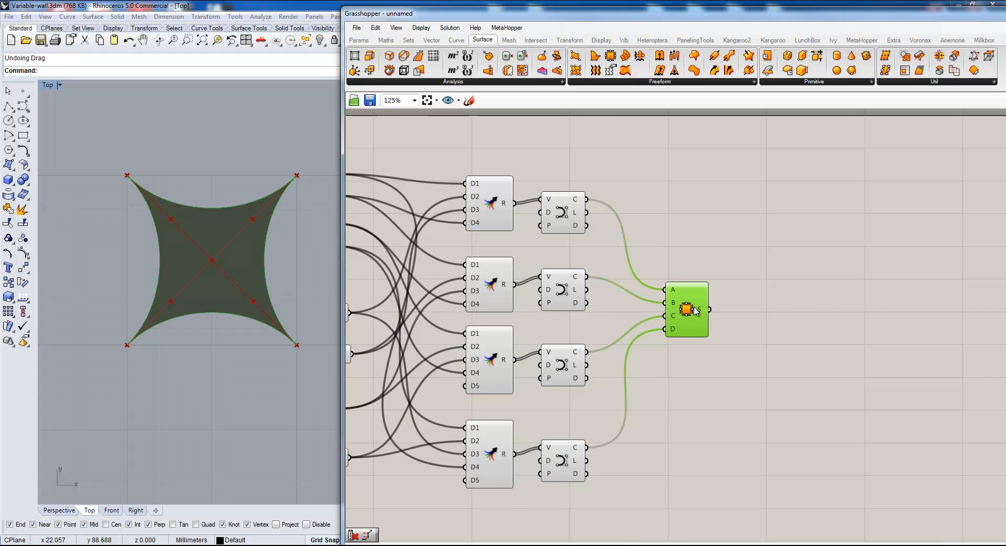
scroll(594, 394, "down", 4)
right_click_drag(470, 397, 595, 346)
left_click(570, 412)
scroll(417, 350, "up", 2)
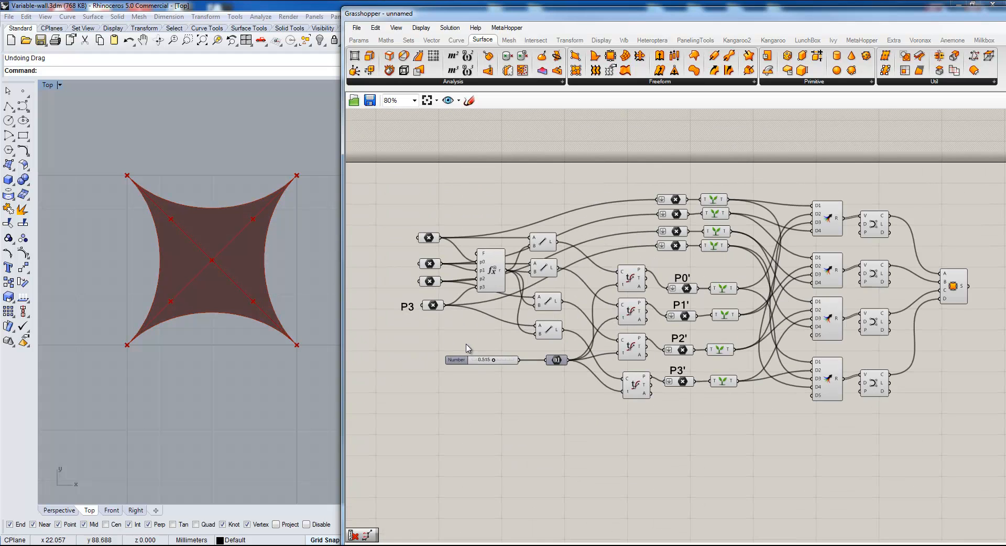
Step: Add a Cluster Input component and duplicate it so there is one for each corner point and one for the number slider
double_click(461, 433)
double_click(458, 391)
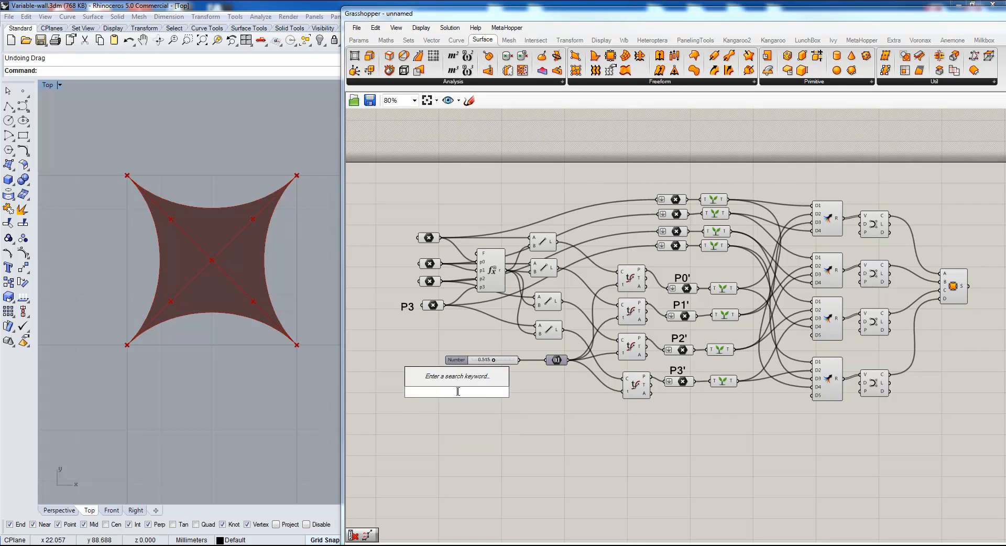
type("clu")
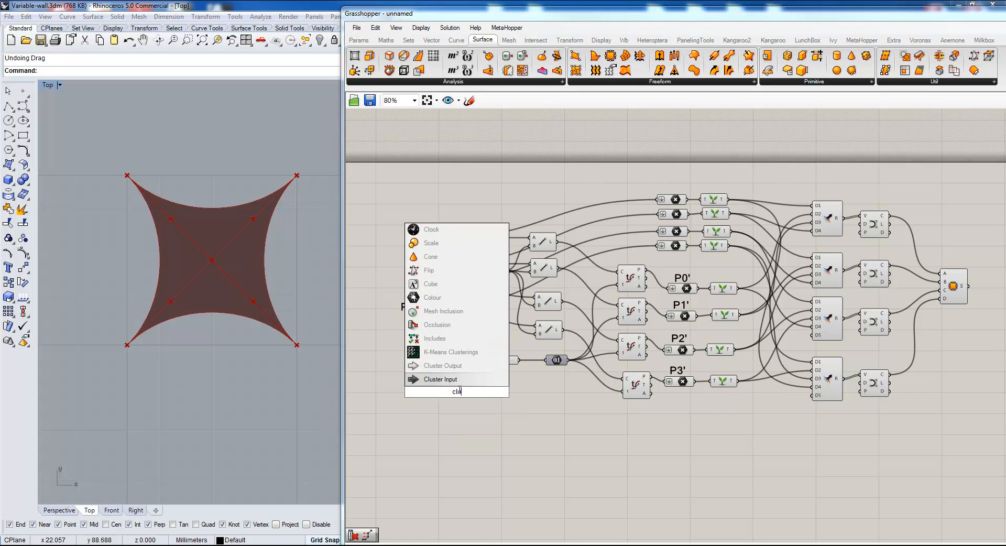
left_click(451, 379)
left_click_drag(457, 393, 381, 321)
key("ctrl+v")
key("ctrl+v")
key("ctrl+v")
left_click_drag(397, 284, 394, 367)
Step: Add a Cluster Output component beside the copied Edge Surface component and wire the surface result into it
right_click_drag(768, 411, 592, 406)
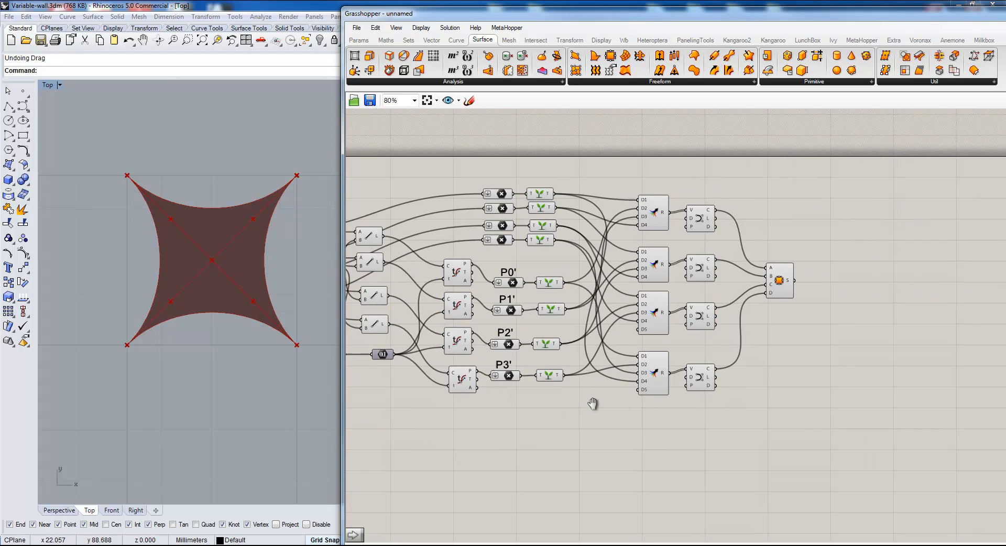
double_click(783, 353)
type("c")
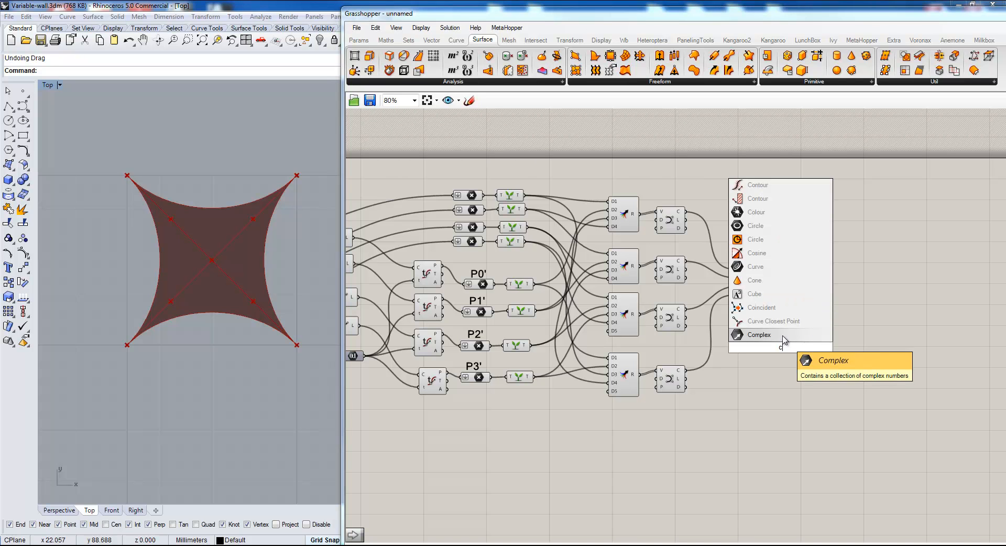
type("lu")
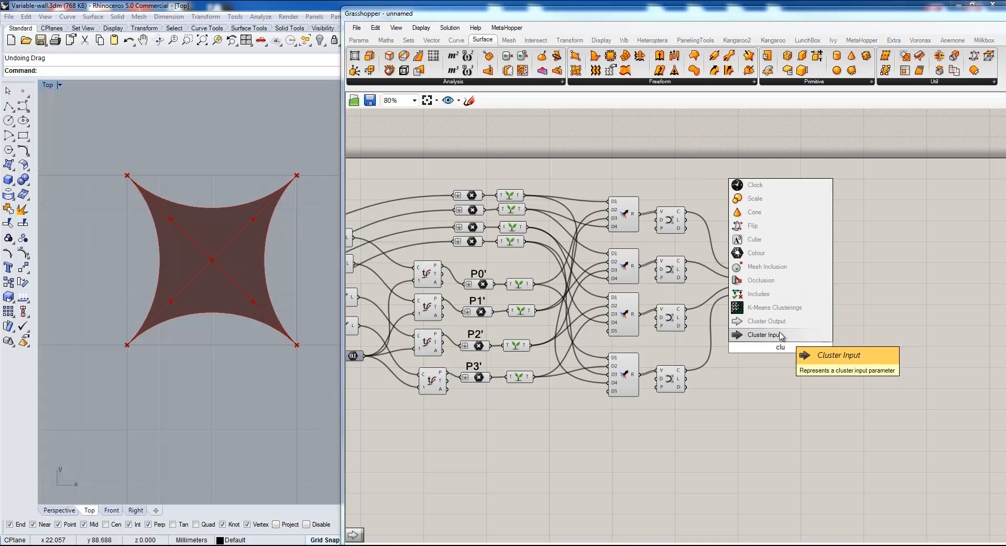
left_click(778, 322)
left_click_drag(779, 353, 805, 292)
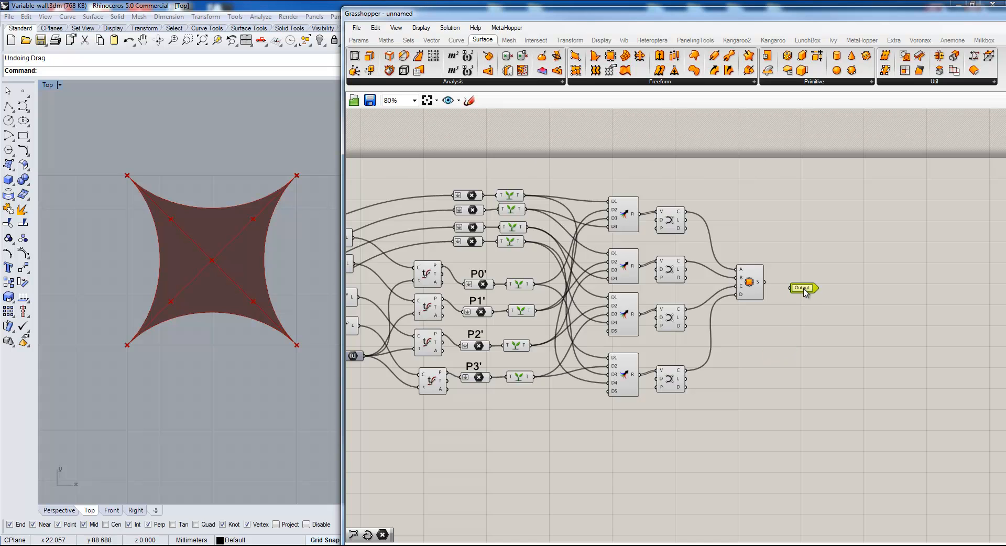
scroll(805, 293, "up", 6)
left_click_drag(461, 277, 553, 298)
Step: Set the Cluster Output's name and nickname to Surfaces and its description to Variable Panels
double_click(582, 289)
left_click(598, 255)
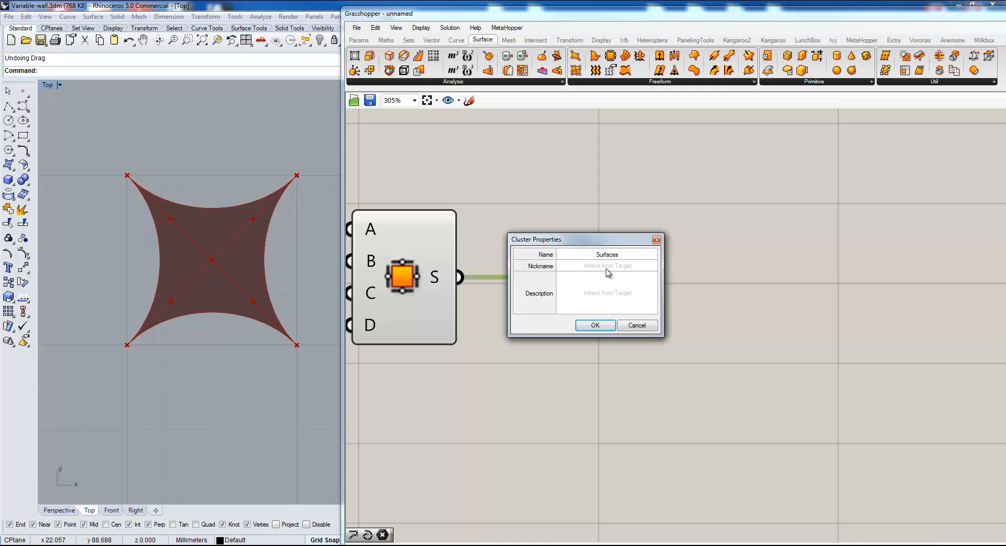
left_click_drag(628, 255, 591, 256)
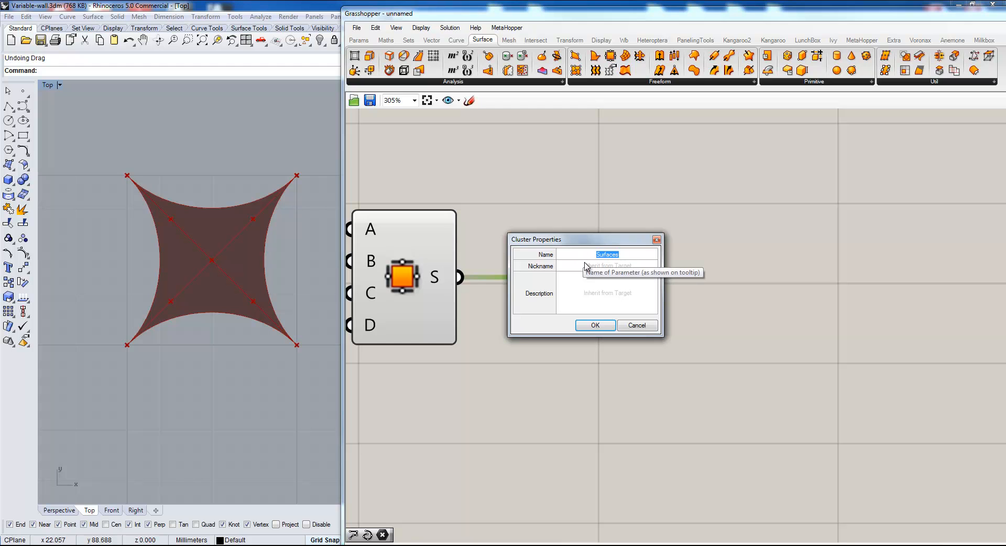
left_click(587, 265)
left_click(592, 292)
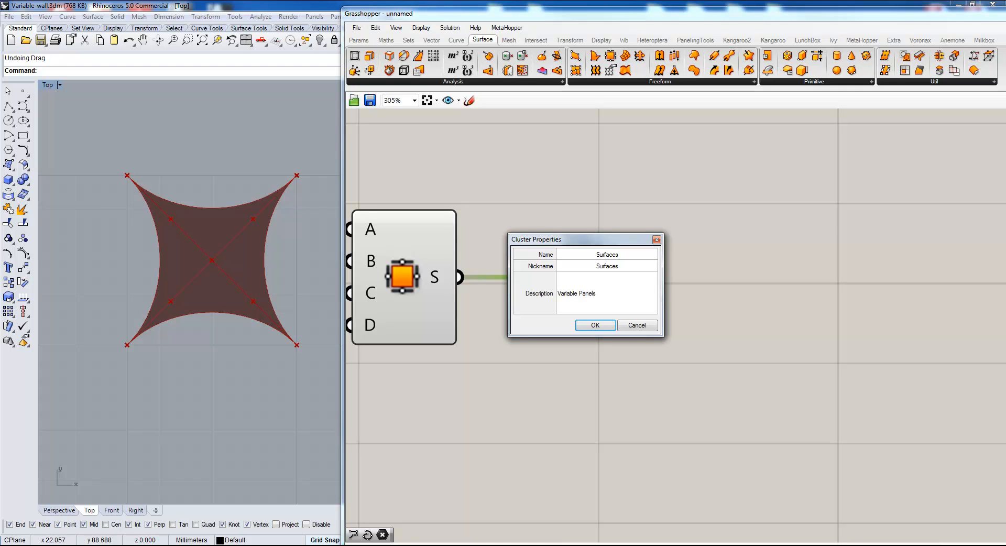
left_click(602, 325)
Step: Wire one Cluster Input to the uppermost corner point parameter of the copied definition
right_click_drag(512, 314, 681, 312)
scroll(681, 311, "down", 4)
right_click_drag(373, 362, 761, 333)
scroll(759, 334, "down", 2)
right_click_drag(378, 261, 526, 306)
scroll(569, 270, "up", 3)
left_click_drag(500, 304, 586, 249)
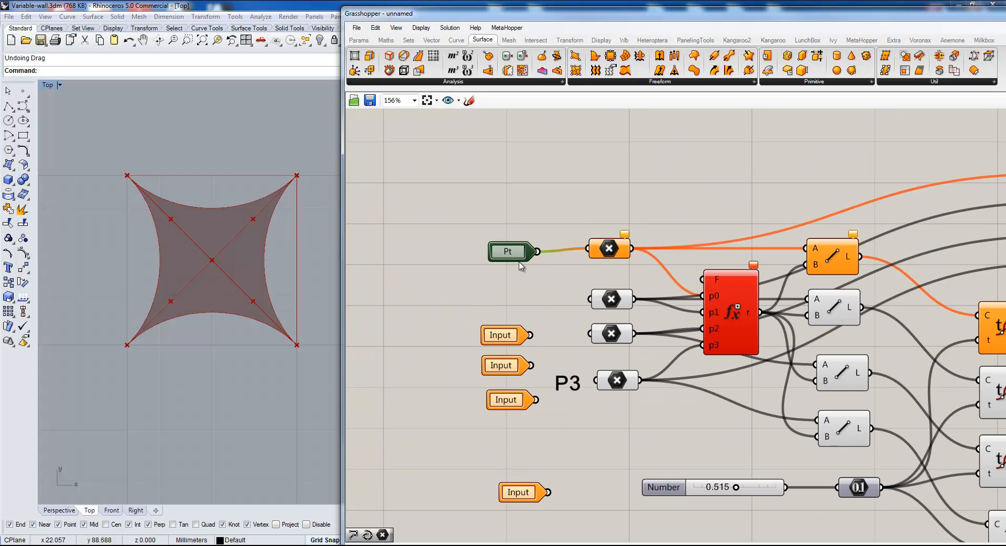
Step: Set the name, nickname and description of the uppermost Cluster Input to P0
double_click(506, 256)
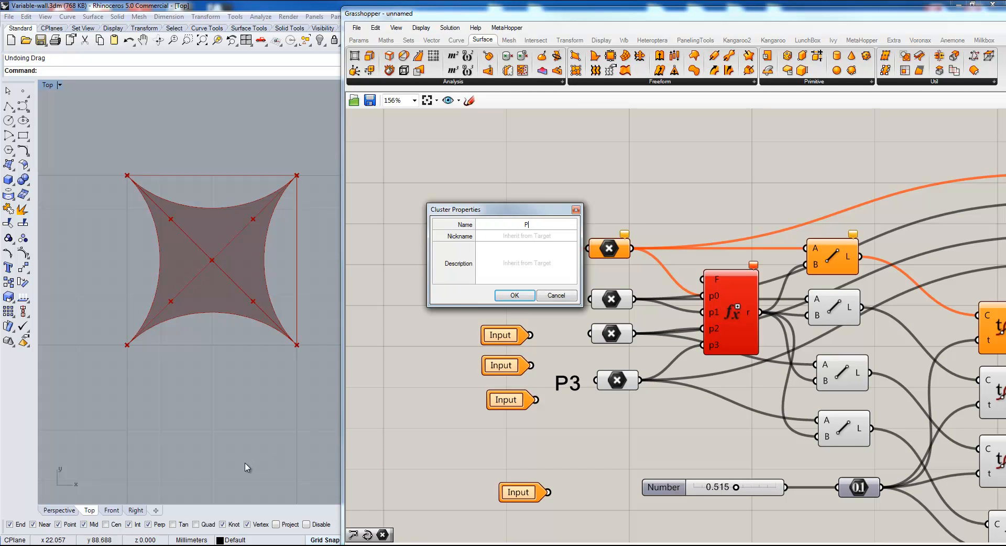
type("0")
left_click(527, 237)
left_click(527, 257)
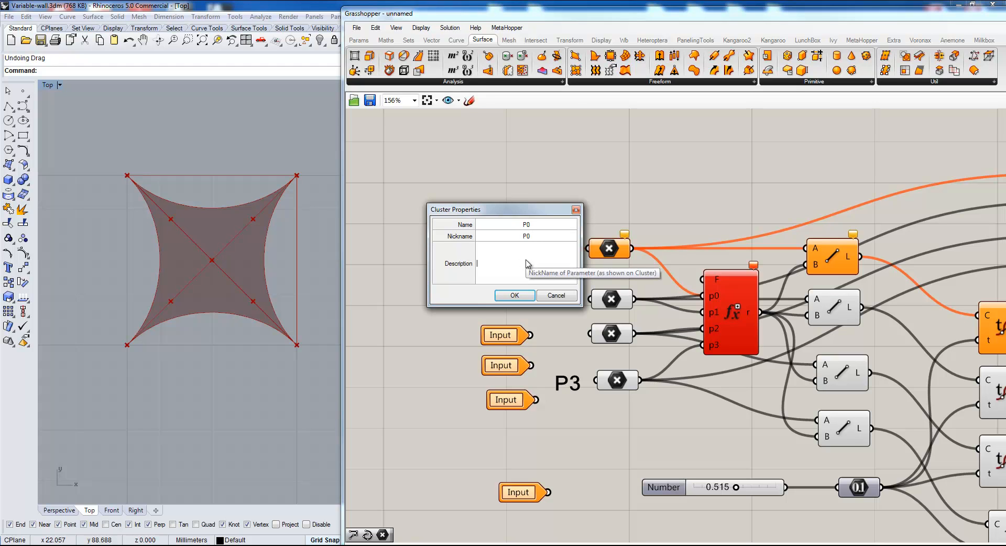
type("P0")
left_click(515, 295)
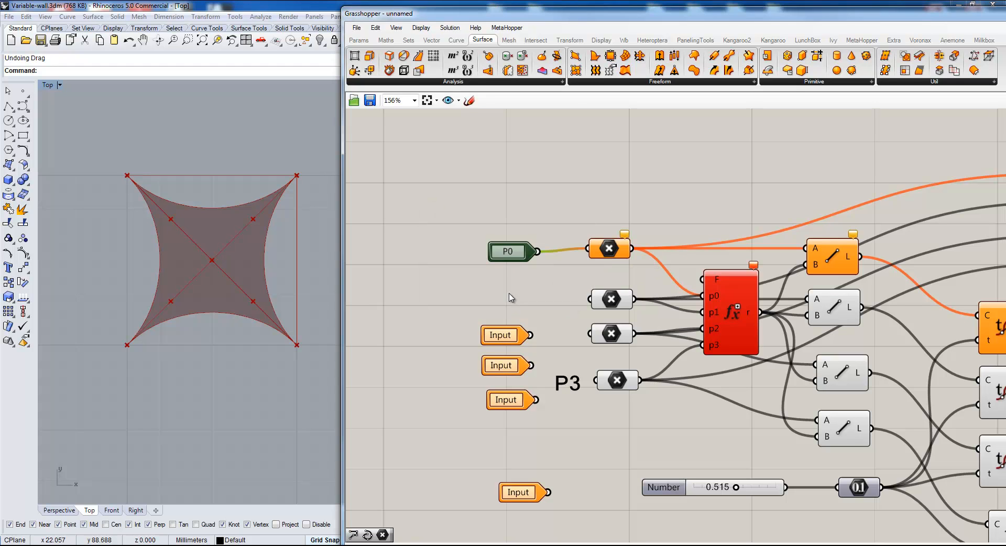
Step: Wire a Cluster Input to the second corner point parameter and name it P1
left_click_drag(506, 337, 591, 299)
double_click(503, 301)
left_click(515, 269)
type("P1")
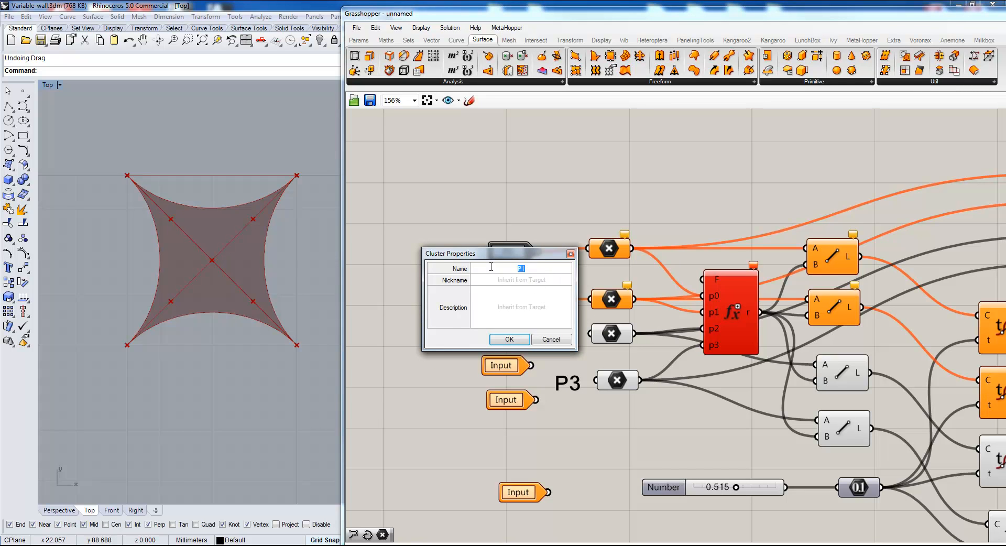
left_click(510, 339)
Step: Wire a Cluster Input to the third corner point parameter and name it P2
left_click_drag(509, 362, 590, 334)
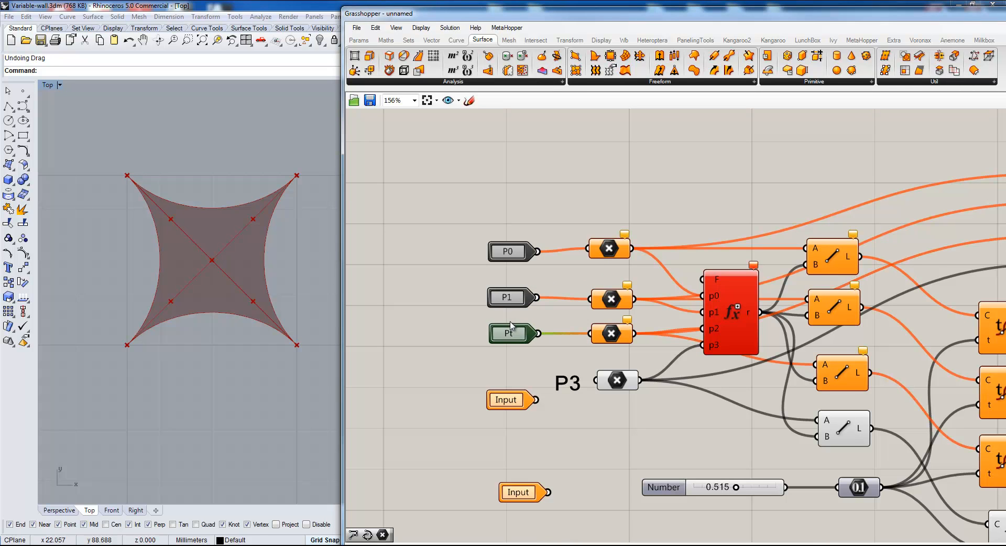
double_click(508, 334)
left_click(502, 309)
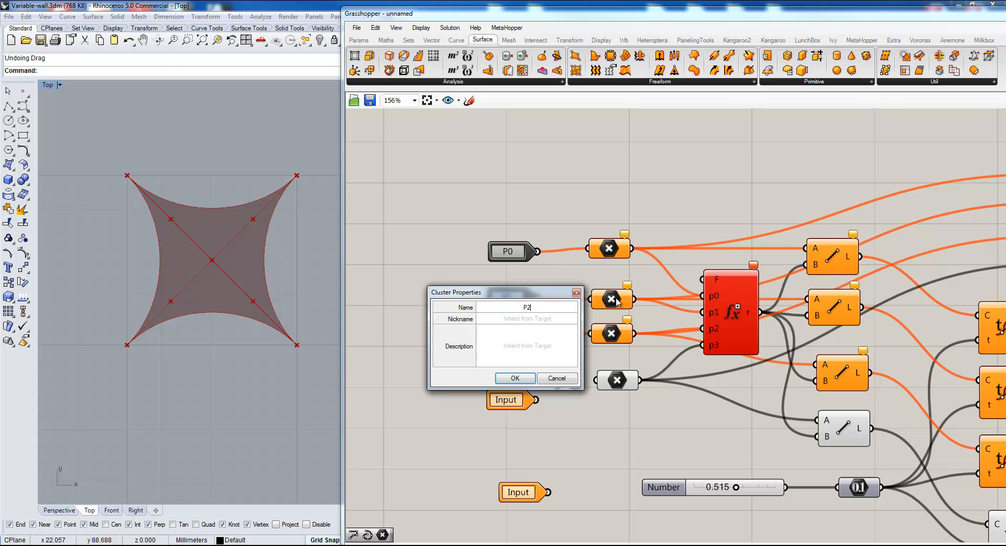
left_click(526, 318)
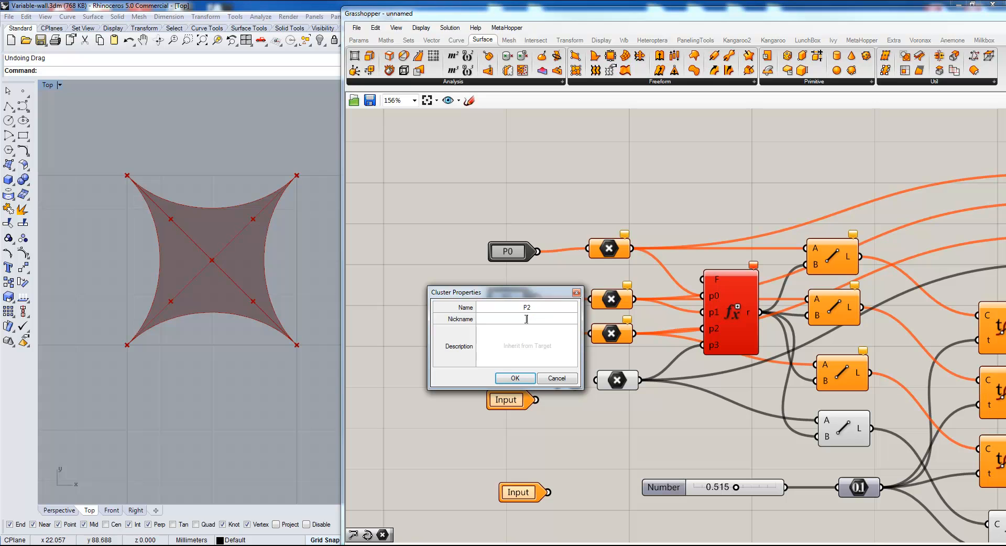
left_click(514, 378)
Step: Align the fourth Cluster Input with the lowest corner point parameter and set its name, nickname and description to P3
left_click_drag(513, 400, 515, 379)
double_click(515, 378)
type("P")
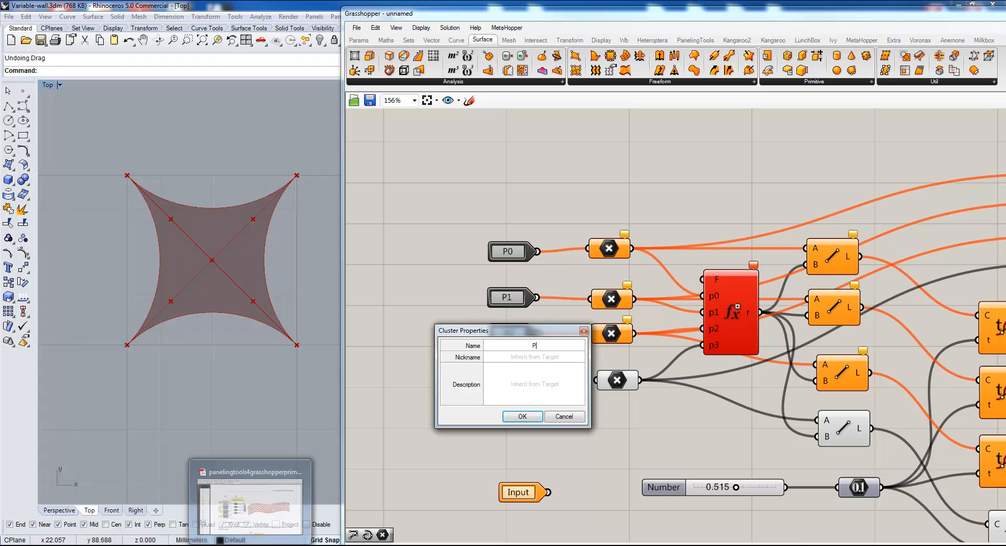
type("3")
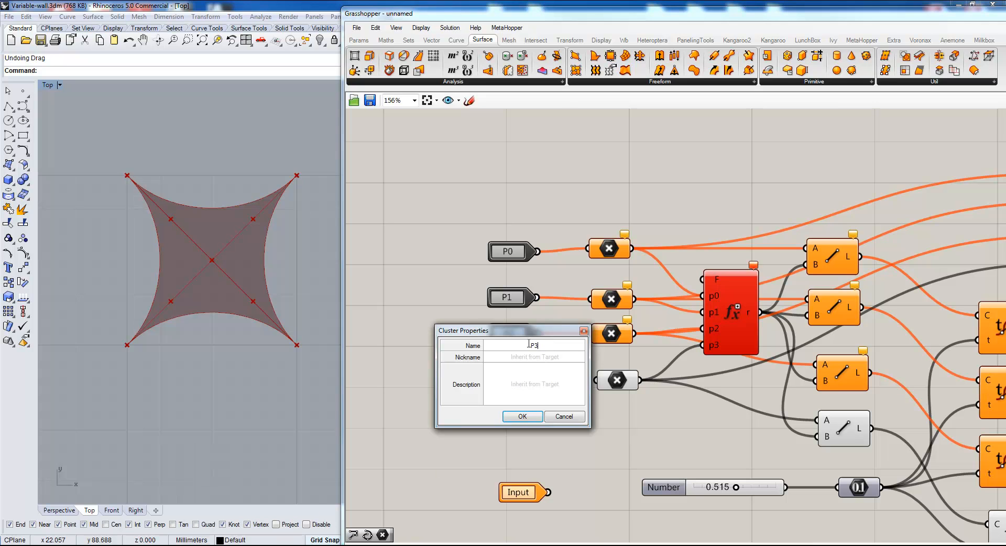
left_click(528, 360)
key("ctrl+v")
left_click(521, 380)
key("ctrl+v")
left_click(521, 415)
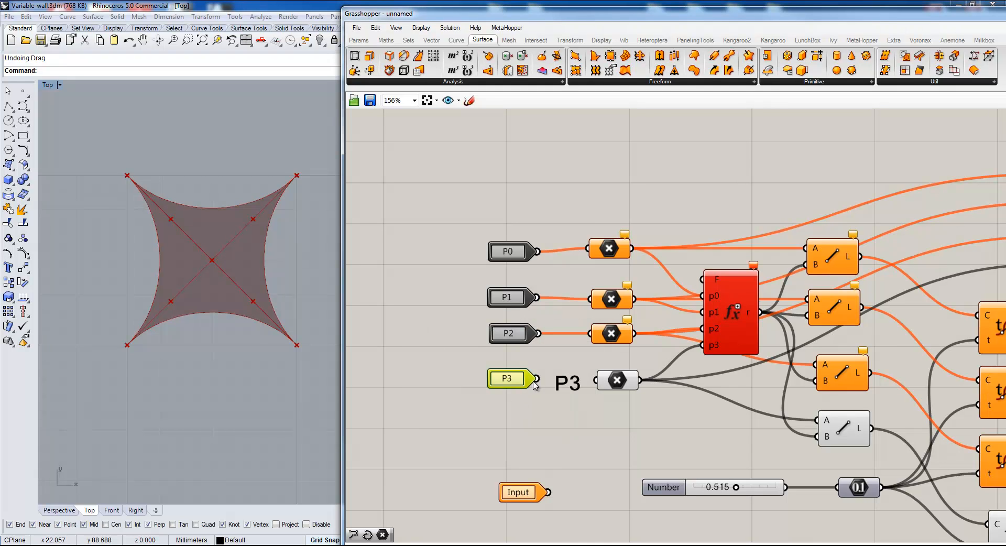
Step: Wire the P3 Cluster Input to the lowest corner point parameter and delete the P3 text label between them
left_click_drag(536, 378, 596, 379)
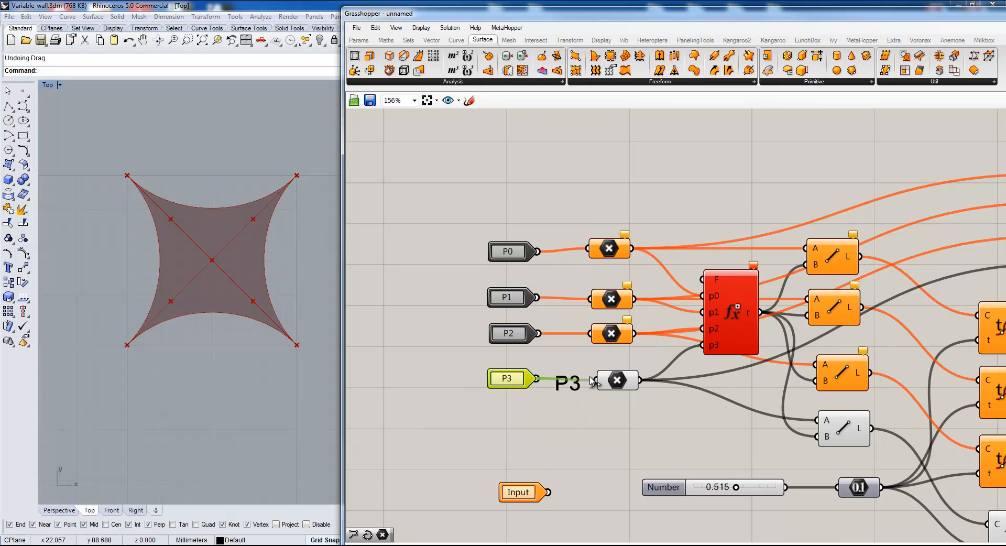
left_click(567, 391)
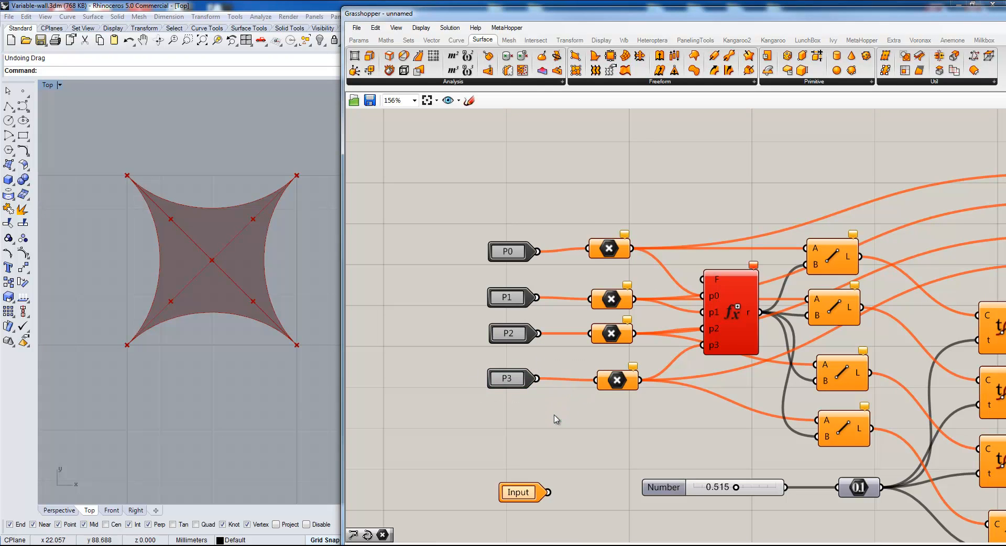
Step: Replace the copied number slider with the remaining Cluster Input, wiring it to the Number parameter and deleting the slider
left_click_drag(524, 492, 577, 475)
left_click_drag(704, 500, 627, 521)
right_click_drag(600, 467, 455, 354)
left_click_drag(449, 400, 693, 376)
key("Delete")
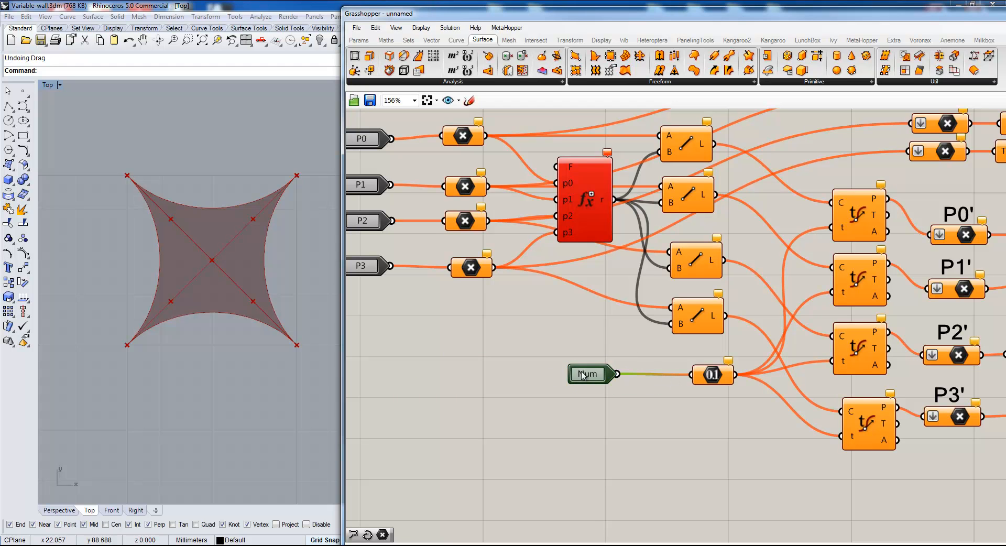
Step: Set the numeric Cluster Input's name and nickname to Parameter and its description to "Value from 0 to 1"
double_click(593, 373)
left_click(583, 340)
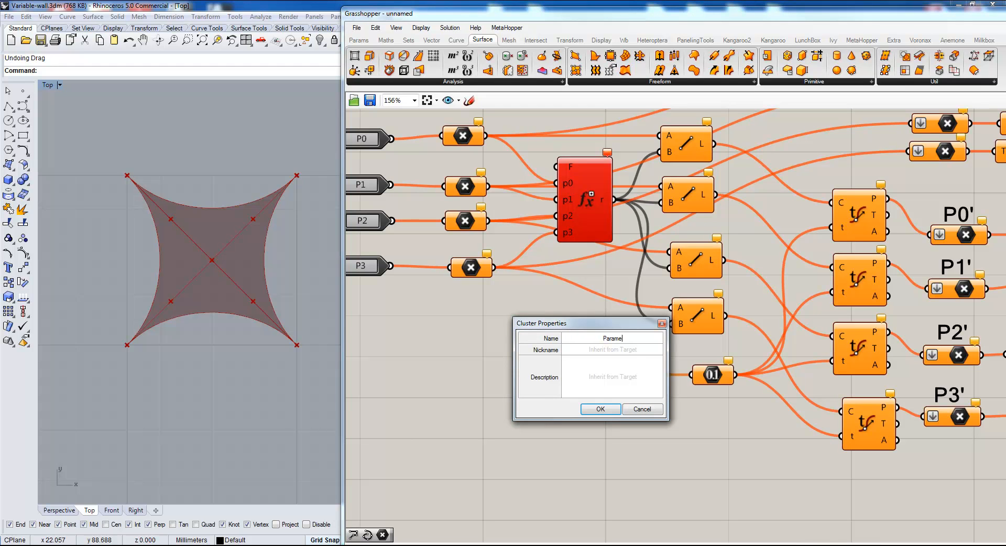
left_click_drag(581, 340, 633, 336)
key("ctrl+c")
left_click(627, 352)
key("ctrl+v")
left_click(587, 383)
type("Value from 0 to 1")
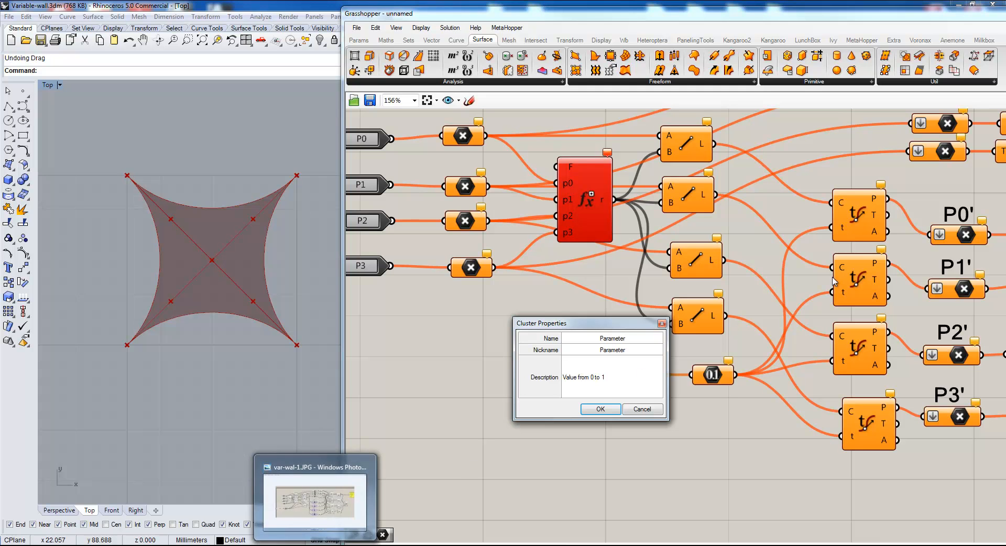
left_click(607, 409)
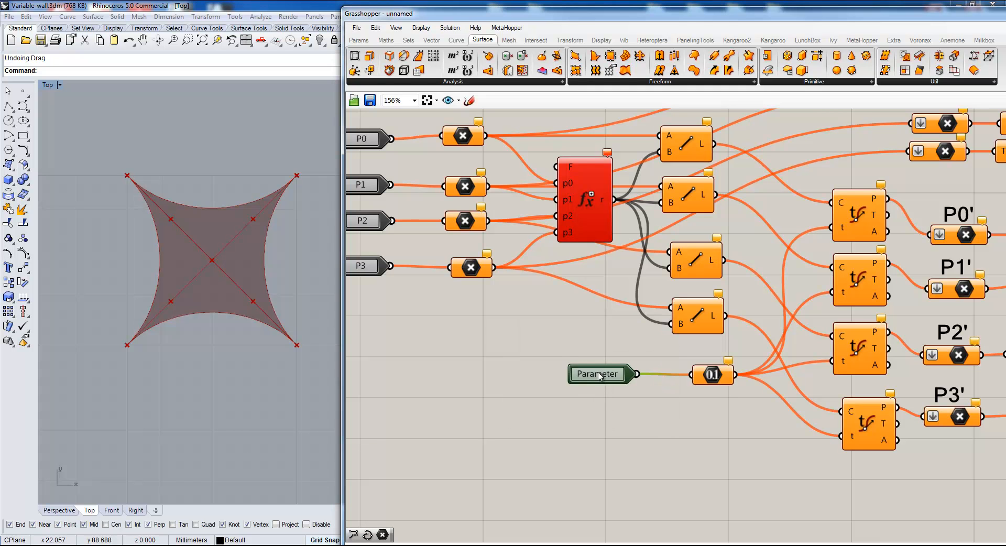
Step: Move the Parameter Cluster Input away from the Number parameter, roughly under the P0 to P3 inputs
scroll(603, 376, "down", 4)
left_click_drag(627, 428, 547, 430)
right_click_drag(674, 459, 551, 418)
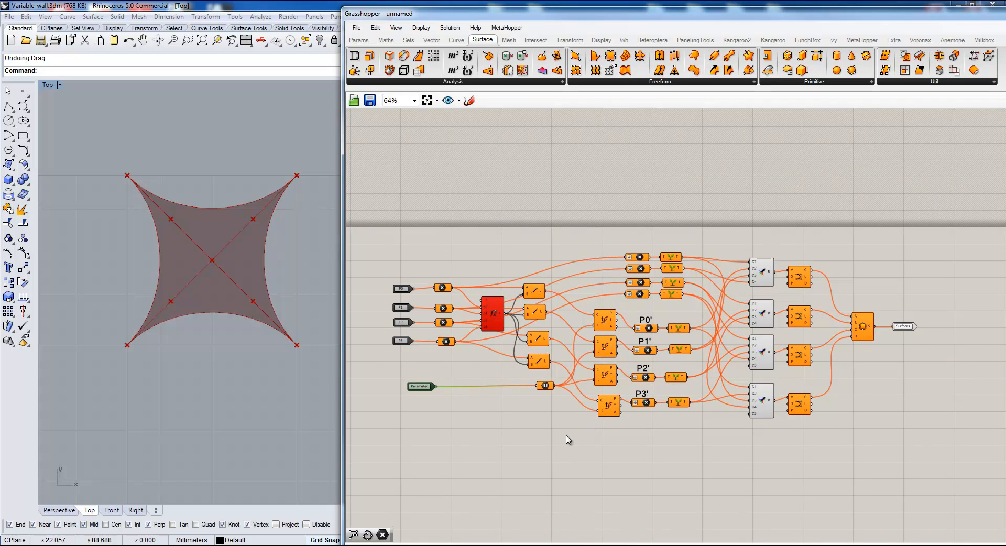
Step: Select the whole copied definition, including its cluster inputs and output, and convert it into a cluster
scroll(535, 445, "down", 2)
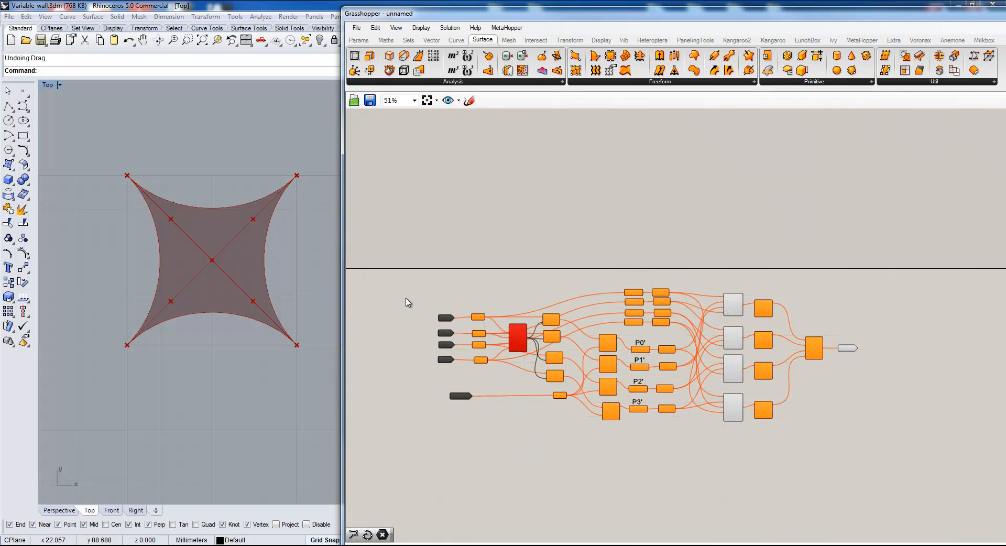
left_click_drag(408, 270, 880, 477)
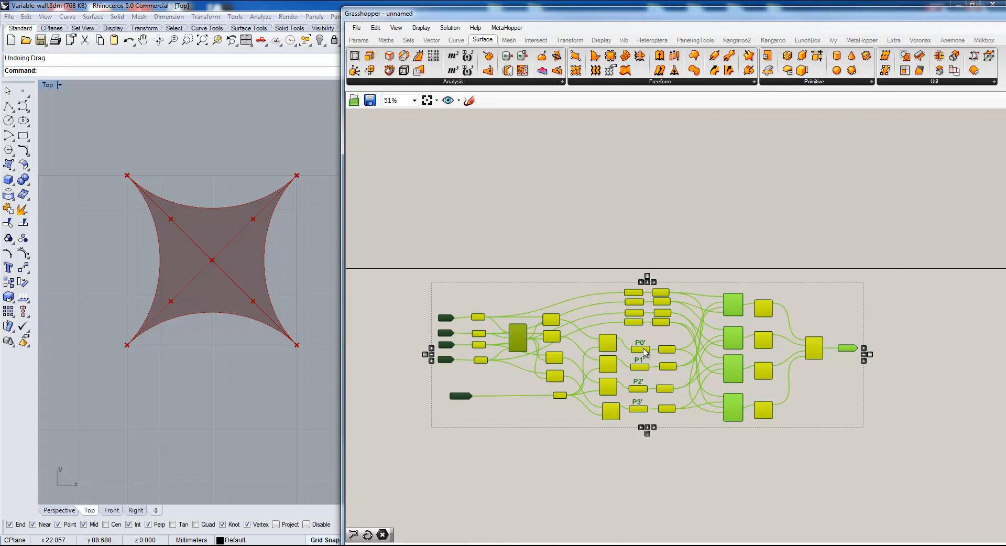
scroll(645, 356, "up", 1)
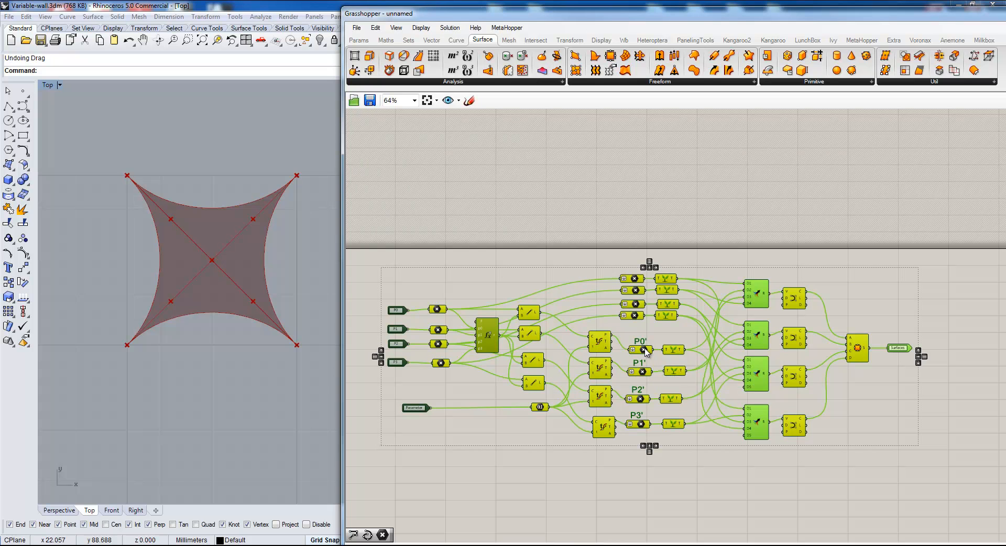
middle_click(646, 352)
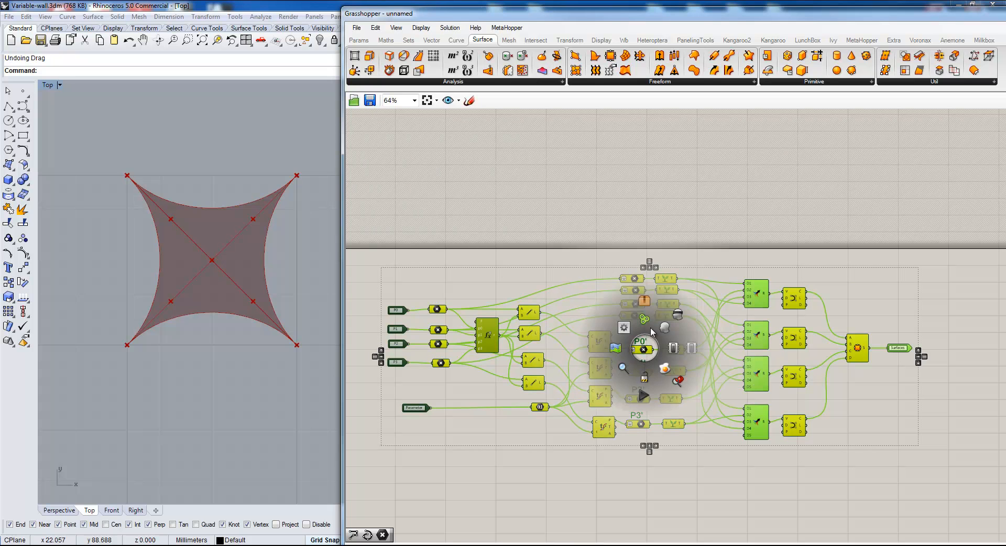
left_click(645, 301)
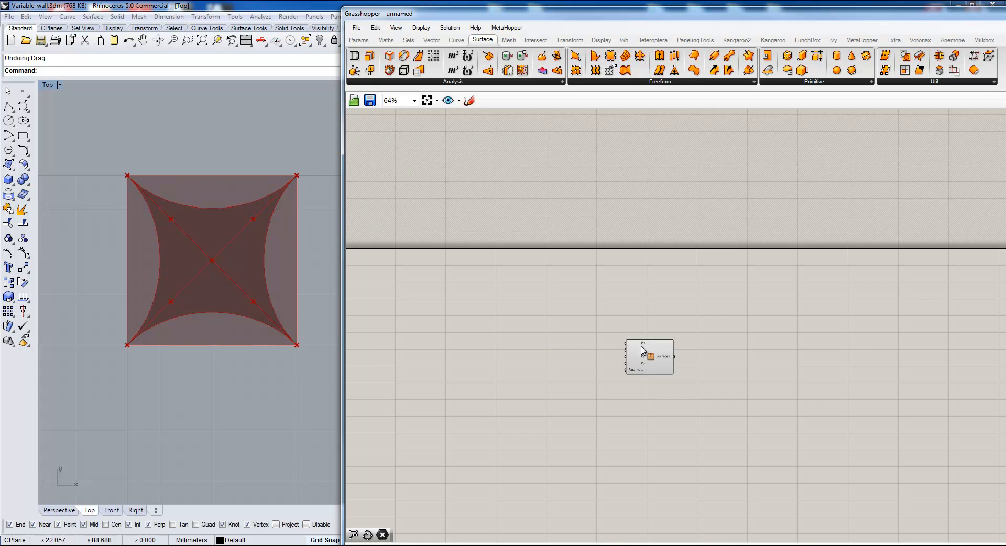
Step: Move the new cluster slightly closer to the original definition on the canvas
scroll(643, 347, "up", 5)
left_click_drag(685, 353, 562, 344)
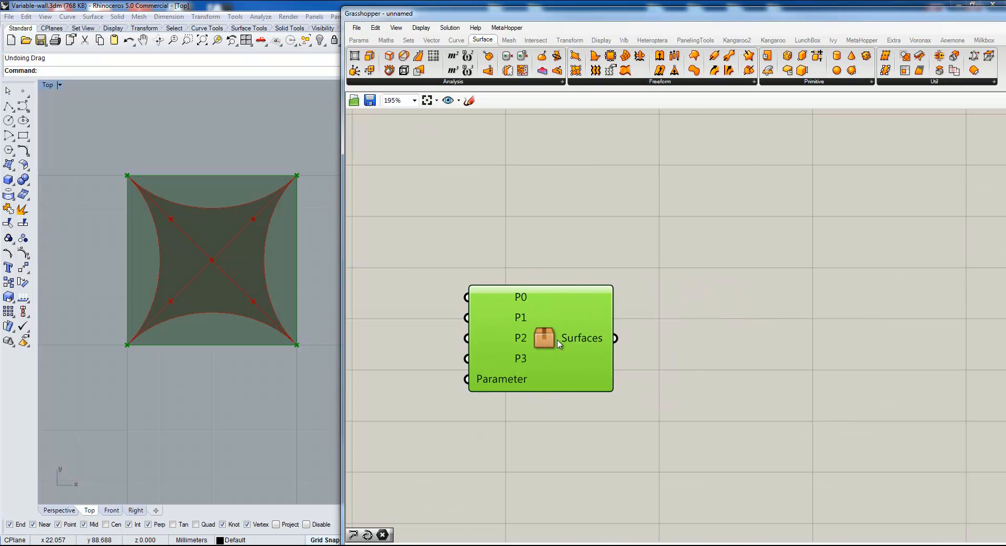
scroll(562, 349, "down", 10)
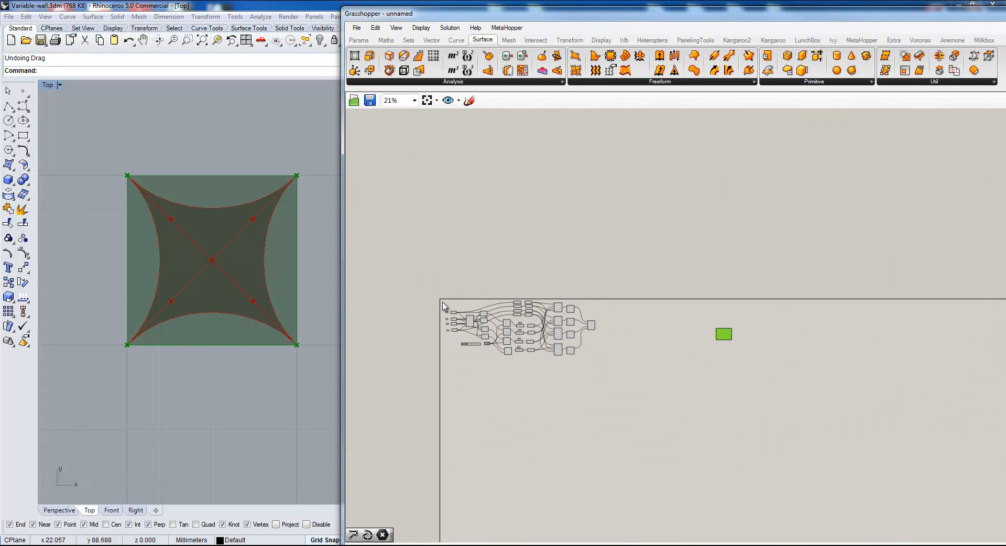
scroll(763, 327, "up", 7)
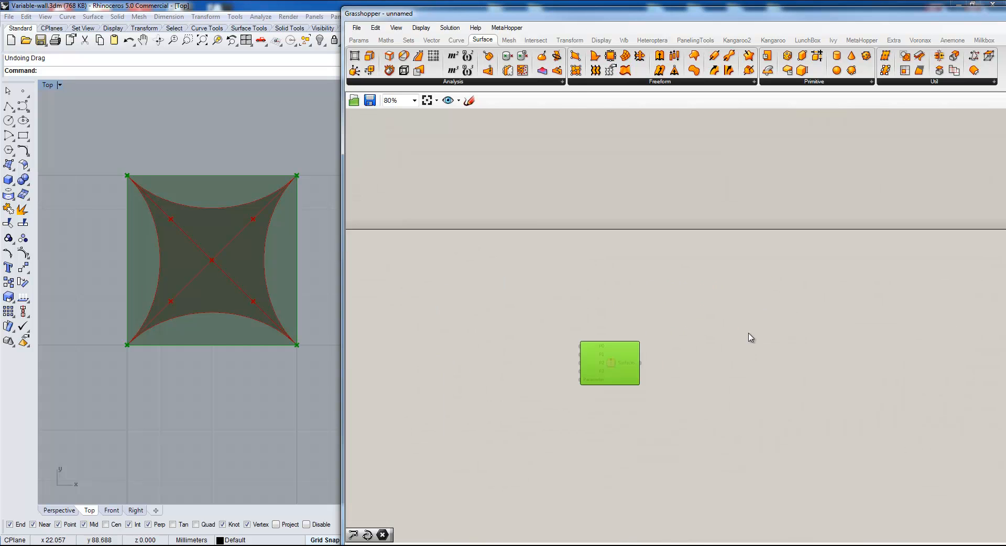
Step: Open the new cluster to examine its internal definition, and save and close it to return to the main canvas
left_click_drag(616, 360, 616, 335)
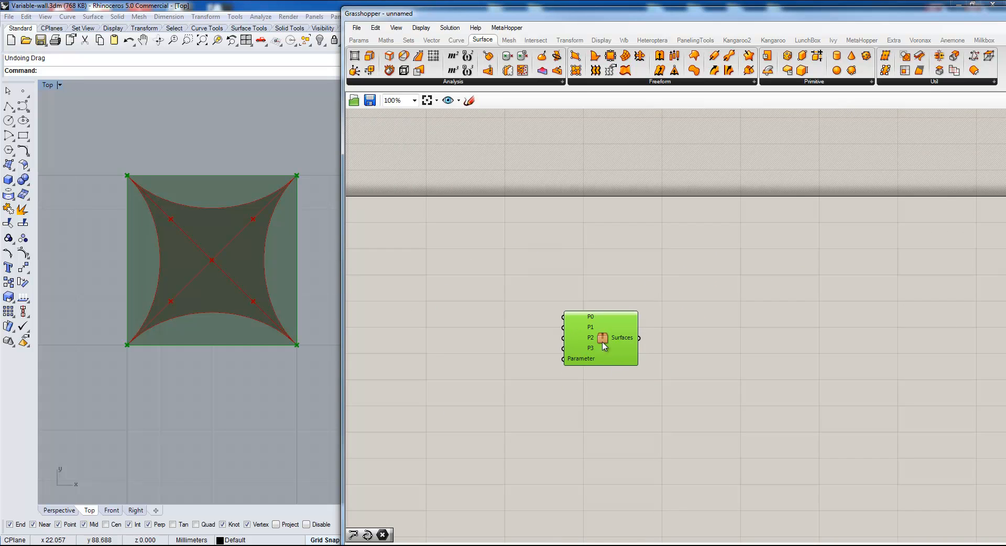
double_click(605, 340)
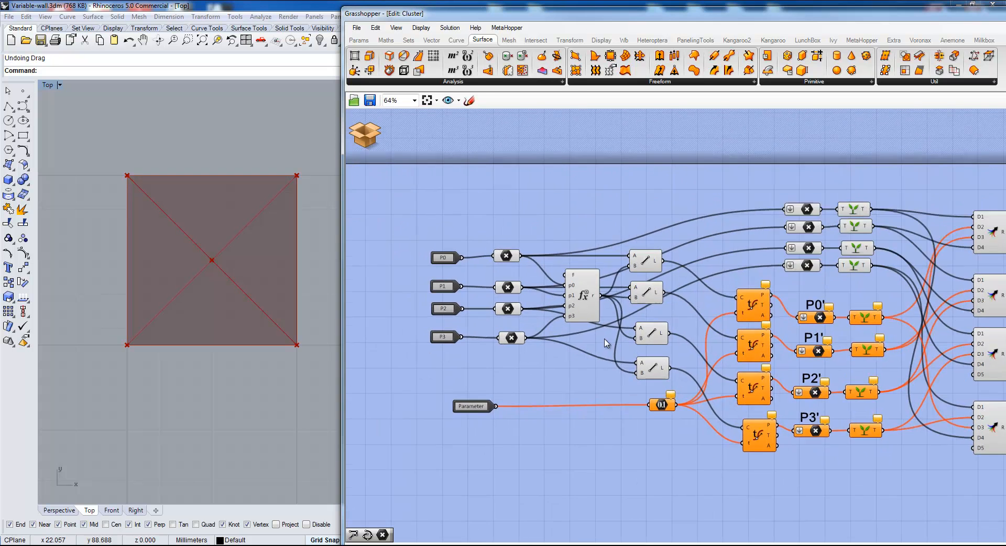
scroll(769, 442, "down", 3)
right_click_drag(826, 412, 663, 352)
scroll(621, 337, "up", 1)
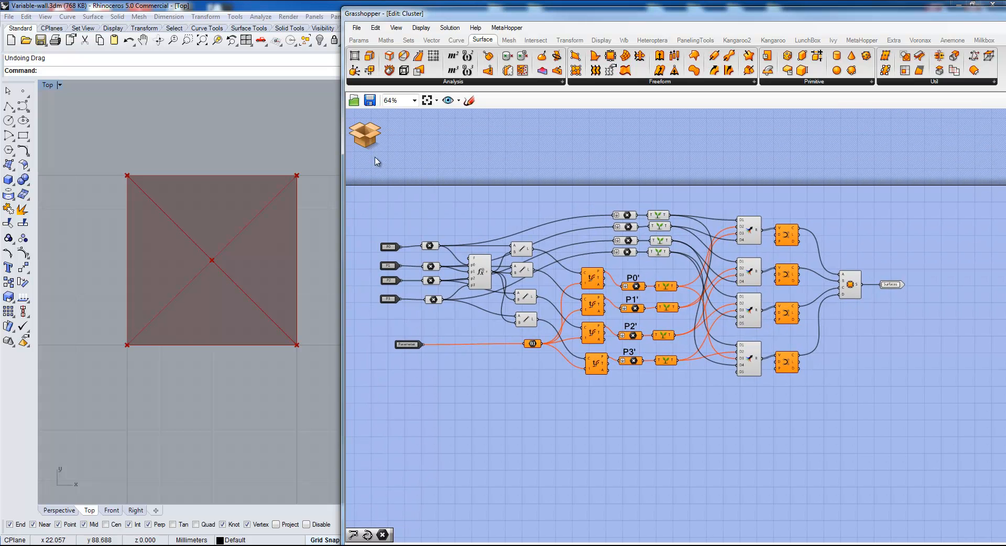
left_click(595, 286)
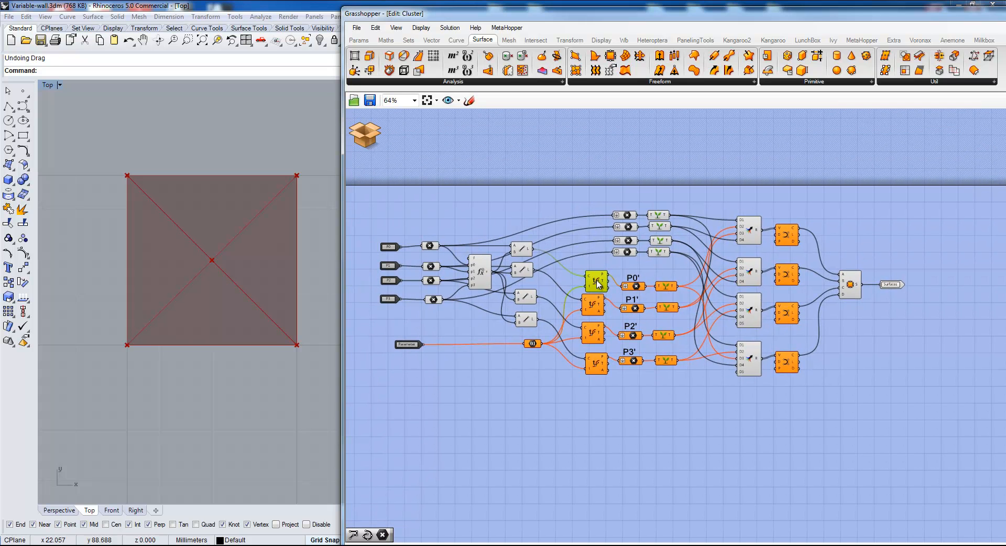
left_click(369, 137)
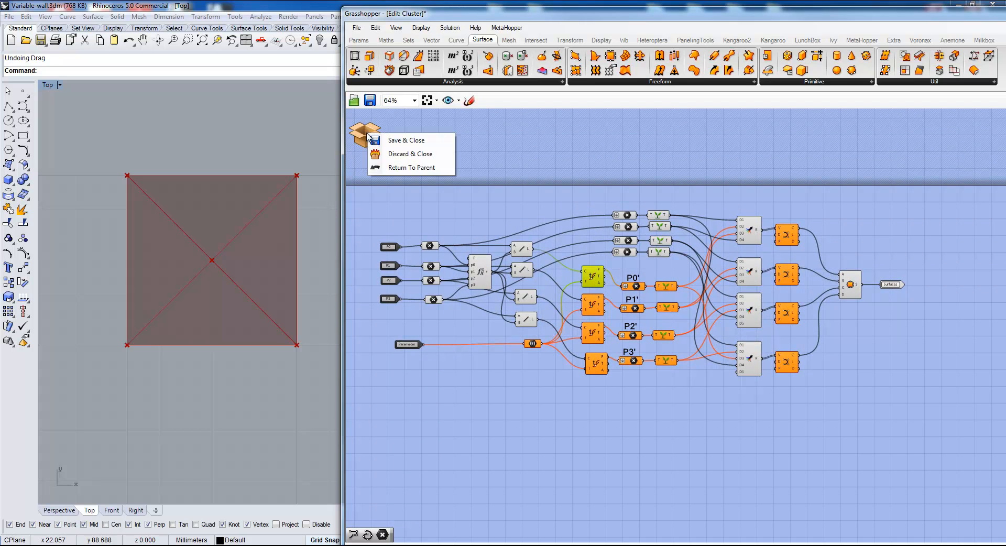
left_click(394, 140)
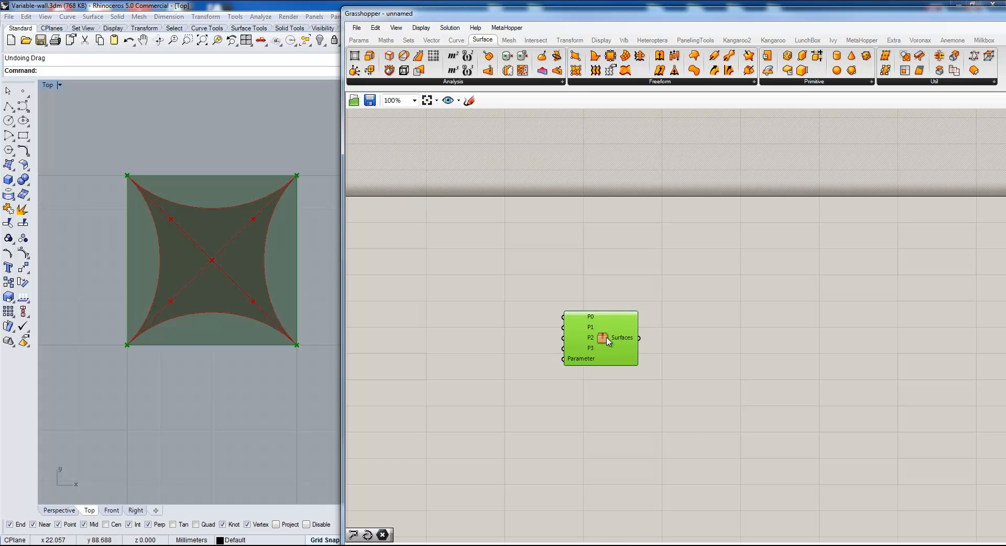
Step: Move the cluster close beneath the output end of the original definition on the canvas
left_click_drag(607, 338, 560, 298)
scroll(416, 396, "down", 2)
right_click_drag(404, 396, 772, 287)
scroll(585, 359, "down", 3)
left_click_drag(803, 271, 662, 324)
scroll(556, 365, "up", 5)
scroll(582, 383, "down", 4)
right_click_drag(440, 406, 555, 313)
Step: Maximize the Perspective viewport in Rhino and reposition the Grasshopper window so the arc and single point are in view
right_click_drag(165, 373, 190, 288)
scroll(173, 325, "down", 8)
double_click(48, 85)
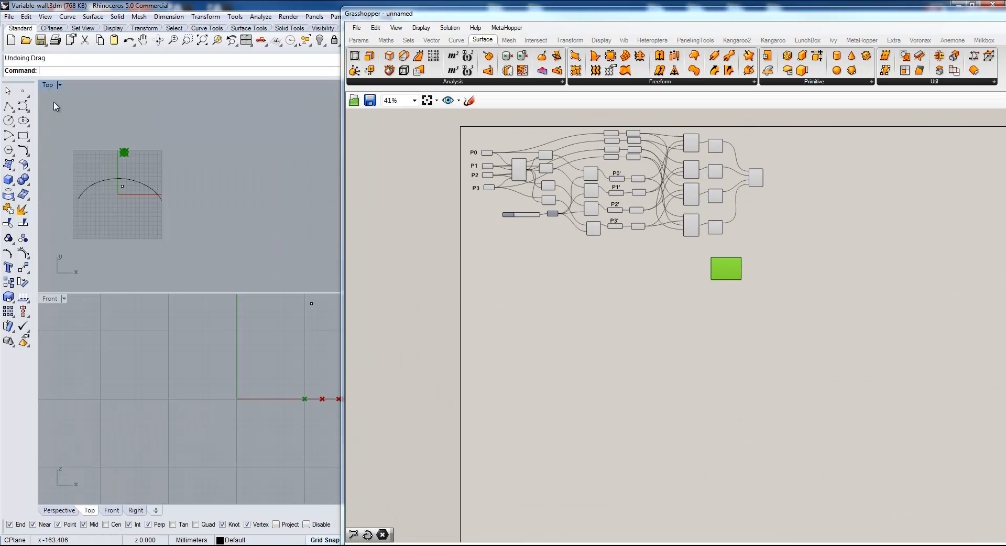
left_click_drag(409, 19, 776, 216)
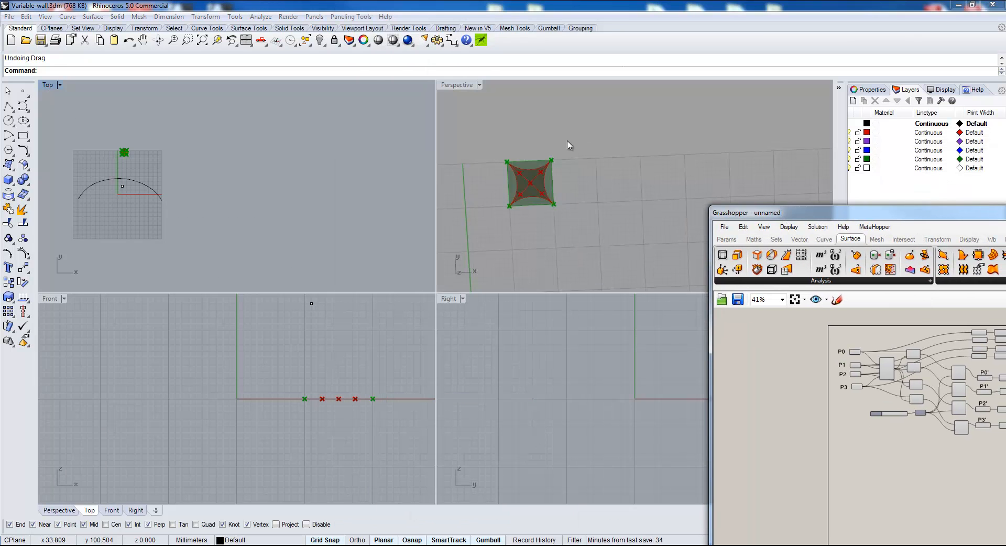
double_click(461, 87)
scroll(198, 291, "down", 12)
right_click_drag(173, 383, 288, 312, "shift")
left_click_drag(749, 215, 469, 129)
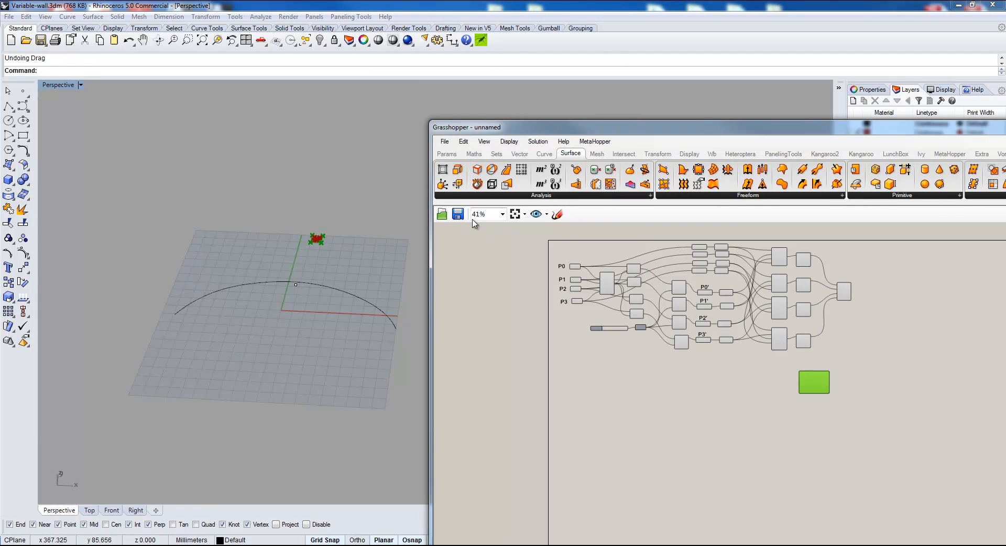
Step: Add a Curve parameter below the original definition and reference the arc from the Rhino model in it
left_click(445, 154)
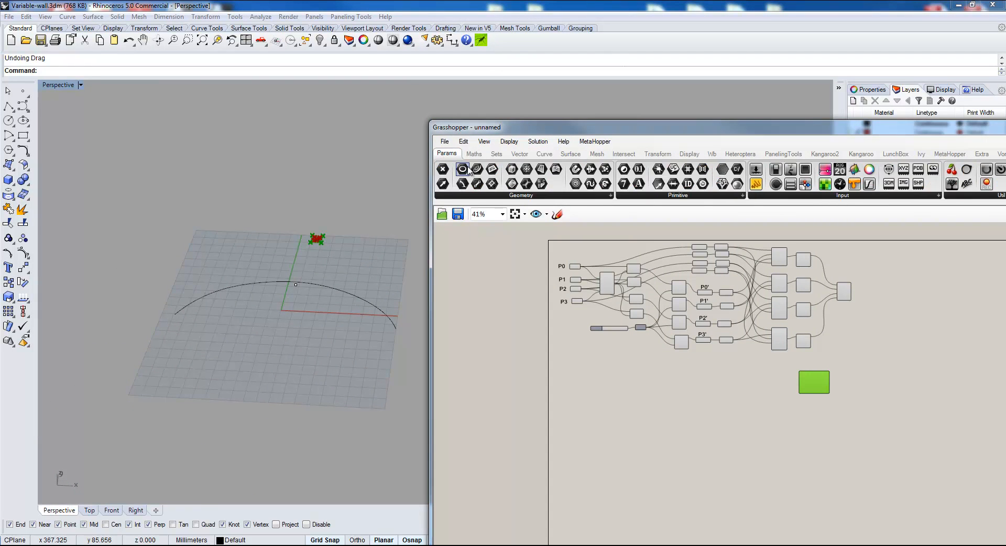
left_click_drag(477, 168, 643, 451)
right_click(644, 451)
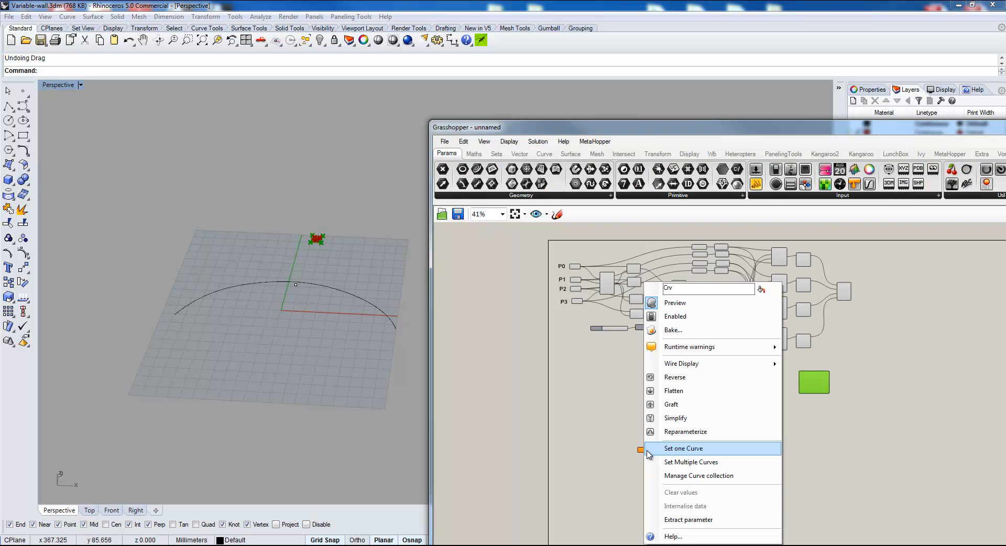
left_click(692, 447)
left_click(188, 304)
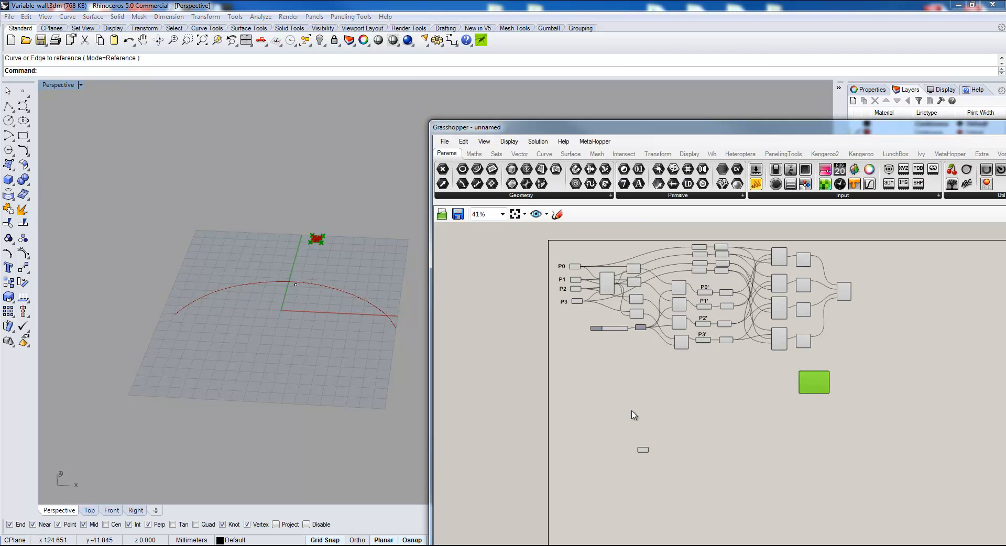
Step: Add a Point parameter below the Curve parameter and reference the single point near the middle of the arc
left_click_drag(443, 169, 653, 486)
right_click(652, 491)
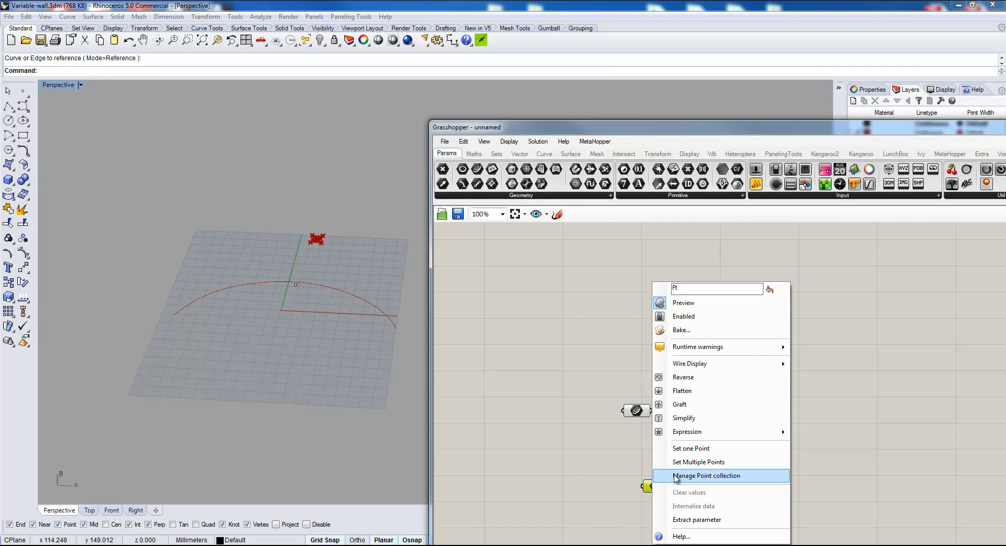
left_click(686, 446)
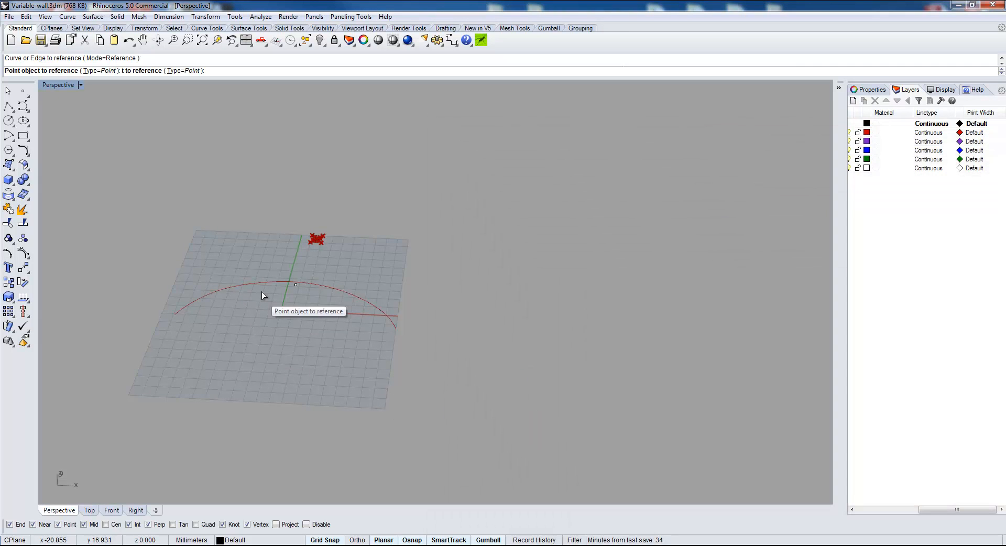
left_click(295, 285)
mouse_move(295, 337)
right_mouse_down()
mouse_move(209, 265)
mouse_move(191, 285)
mouse_move(168, 272)
mouse_move(275, 301)
mouse_move(292, 333)
right_mouse_up()
scroll(289, 278, "up", 4)
Step: Add the PanelingTools Divide Distance component beside the Curve parameter and connect the curve to its C input
right_click_drag(635, 431, 592, 371)
scroll(592, 325, "down", 3)
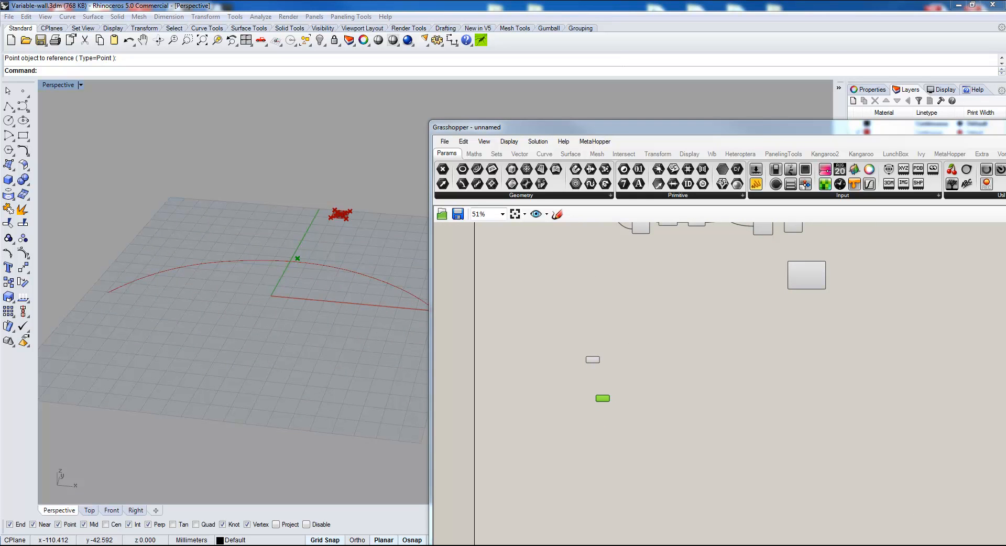
scroll(533, 363, "up", 4)
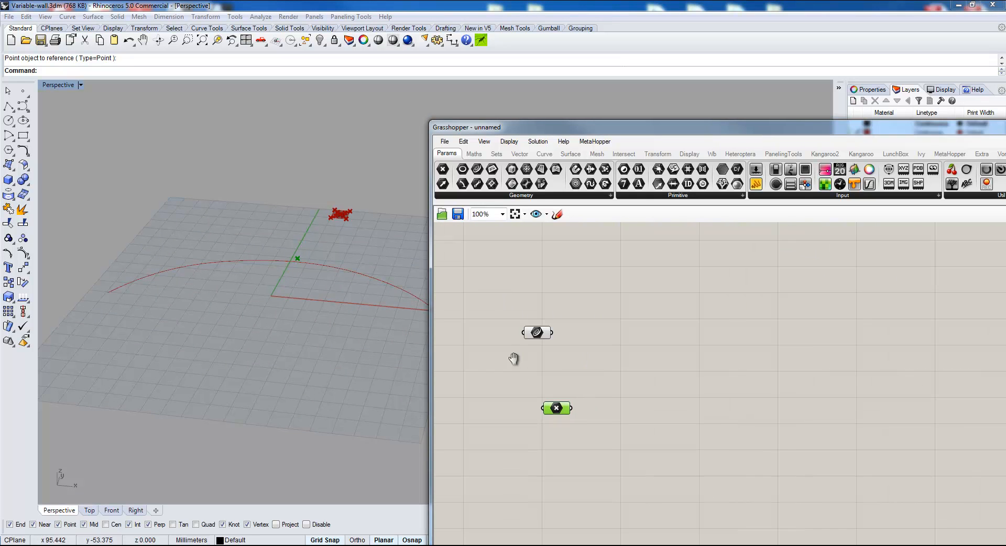
left_click_drag(480, 130, 542, 109)
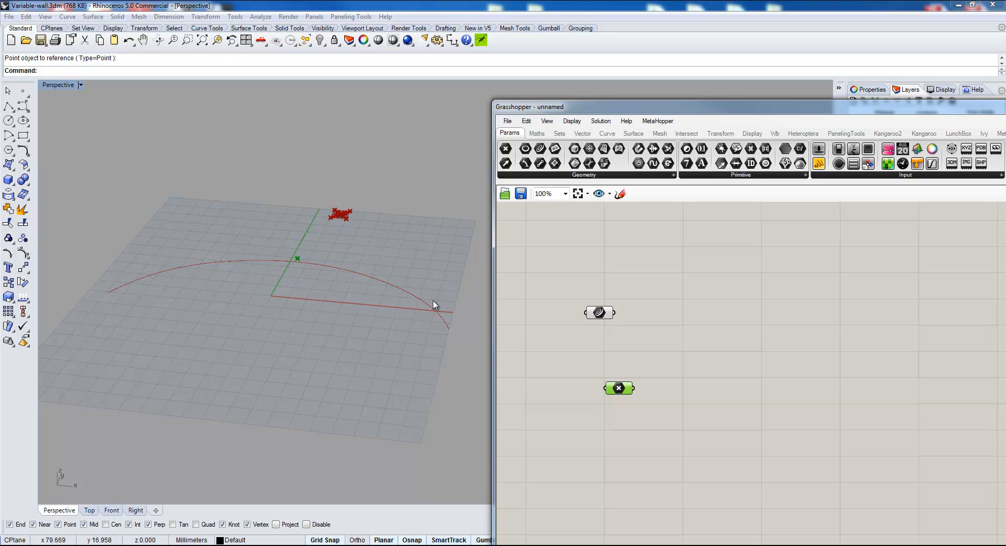
right_click_drag(674, 336, 661, 342)
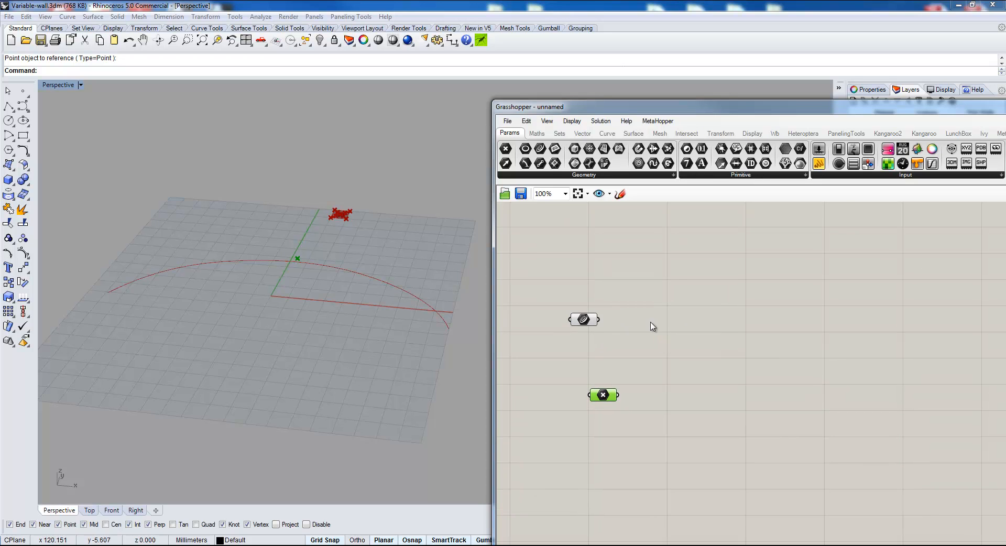
double_click(651, 322)
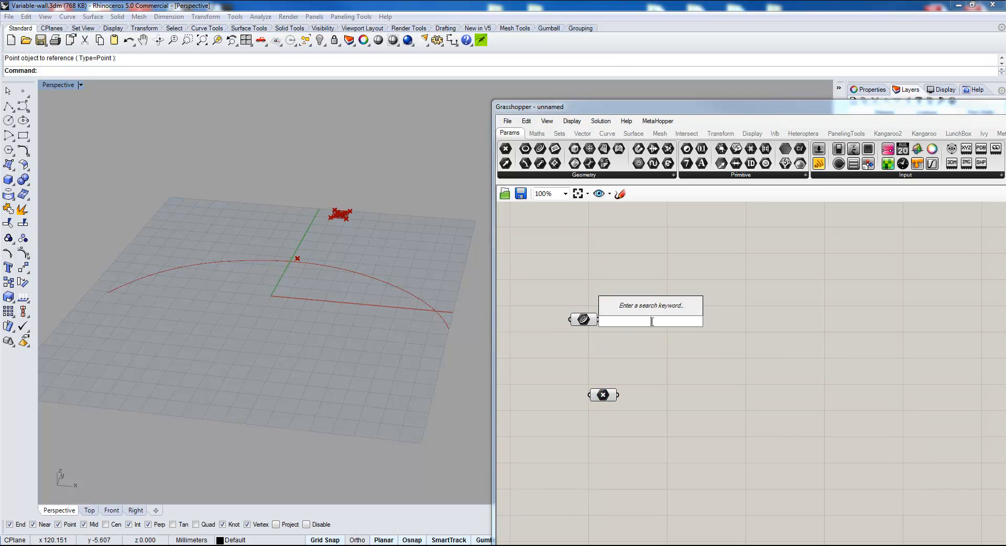
left_click(840, 134)
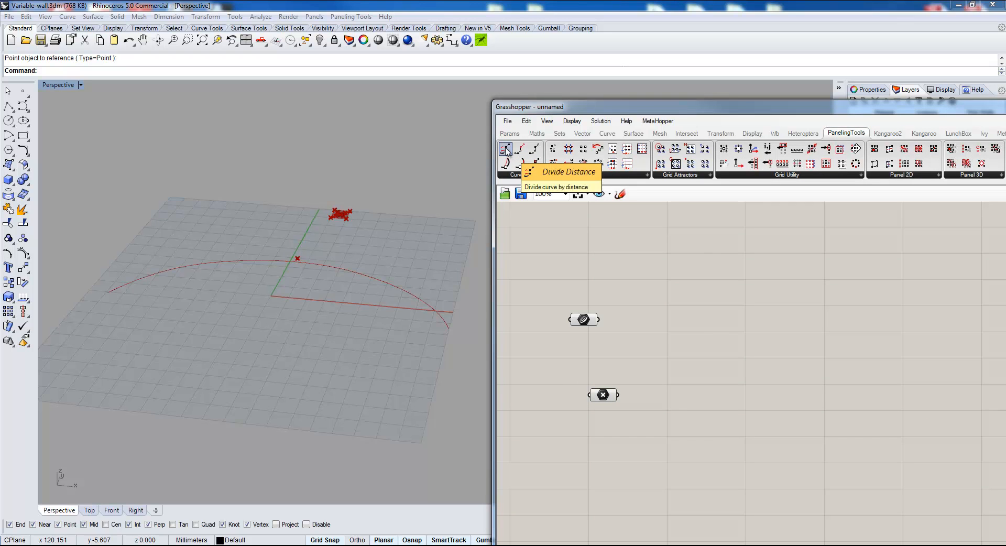
left_click_drag(507, 152, 697, 331)
left_click_drag(598, 319, 679, 319)
Step: Create a number slider set to 8.50, connect it to Divide Distance's D input, and place it below the Curve parameter
double_click(608, 351)
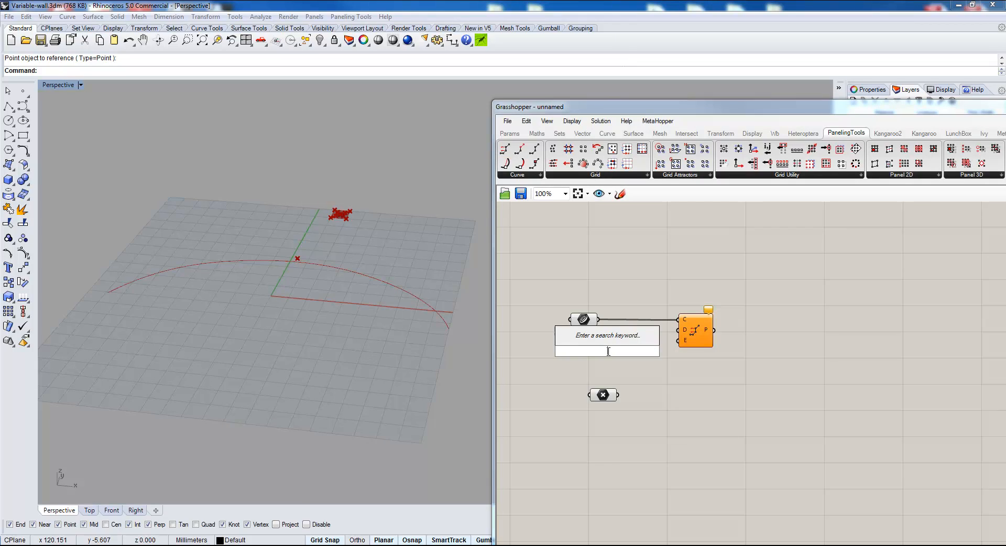
type("9")
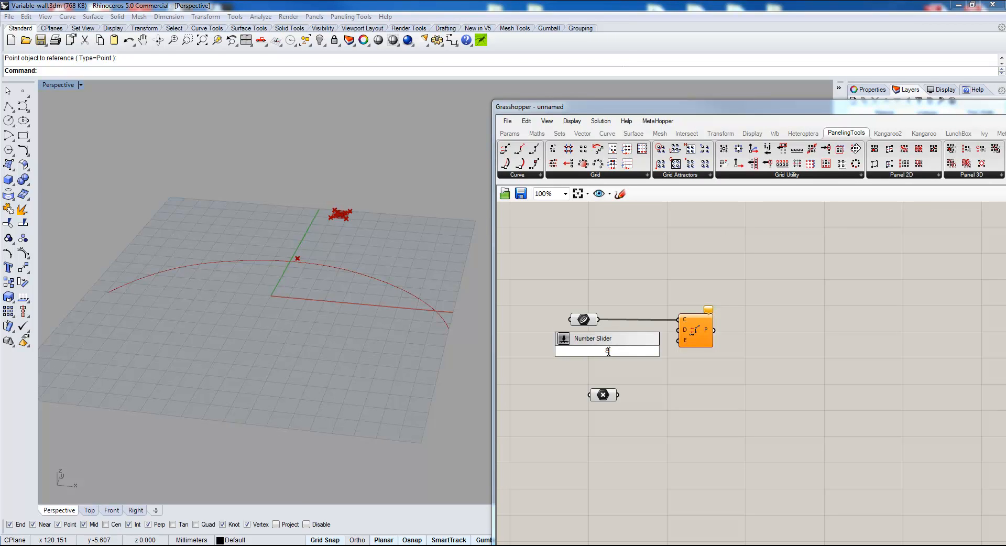
key("Return")
left_click_drag(658, 351, 679, 329)
left_click_drag(603, 352, 594, 334)
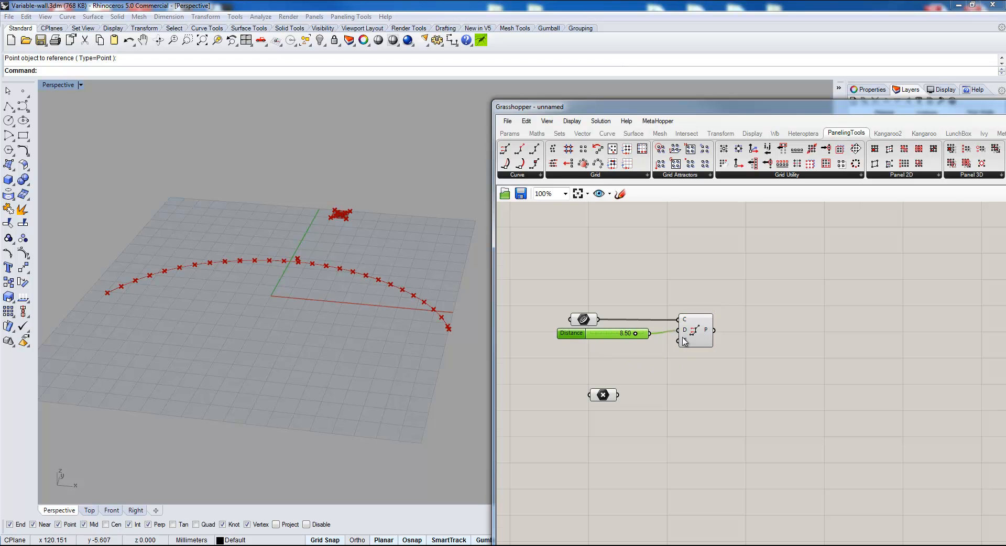
Step: Invert the Divide Distance component's E (AddEnd) input and shift the component slightly away from its inputs
scroll(684, 342, "up", 3)
right_click(686, 350)
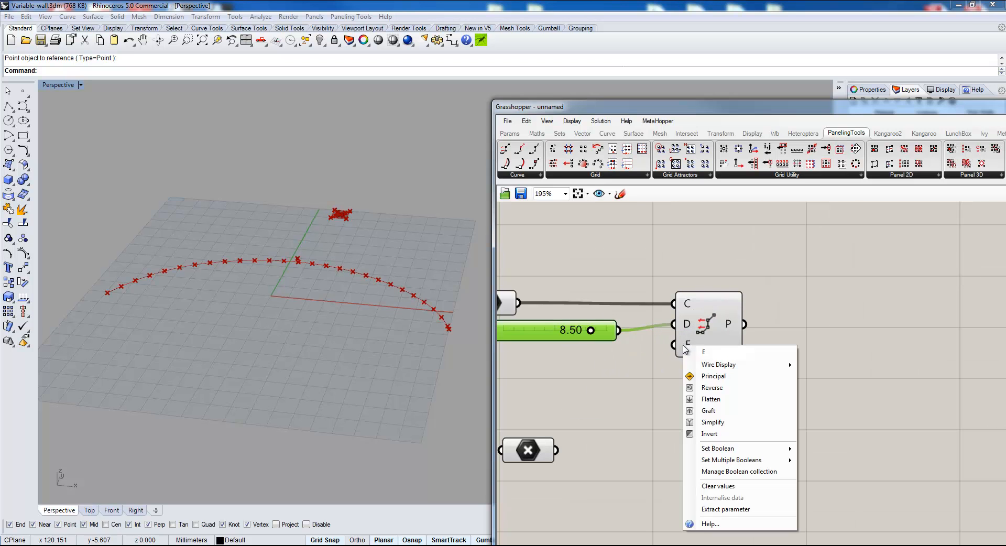
left_click(723, 434)
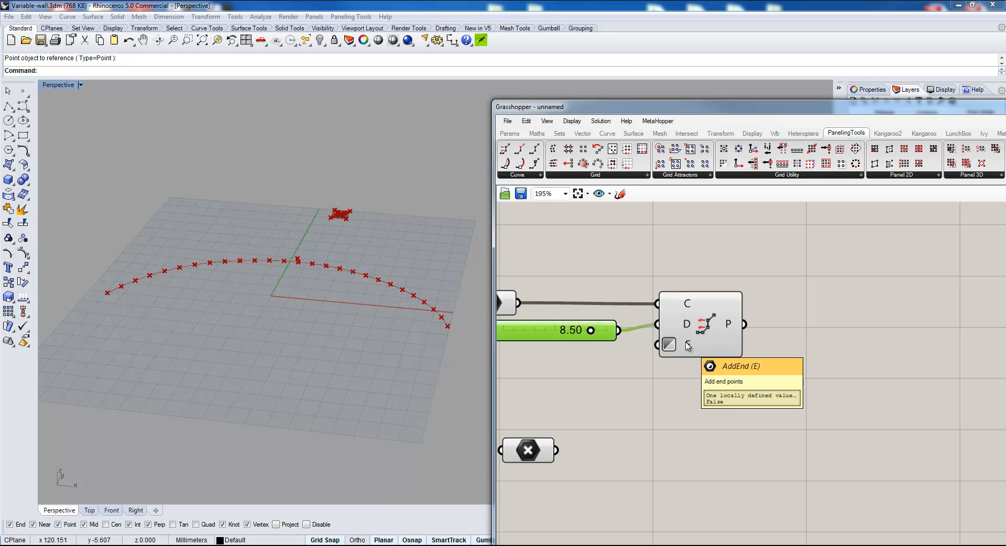
mouse_move(699, 344)
left_mouse_down()
mouse_move(724, 349)
mouse_move(716, 346)
left_mouse_up()
right_click_drag(566, 405, 578, 399)
scroll(802, 378, "down", 4)
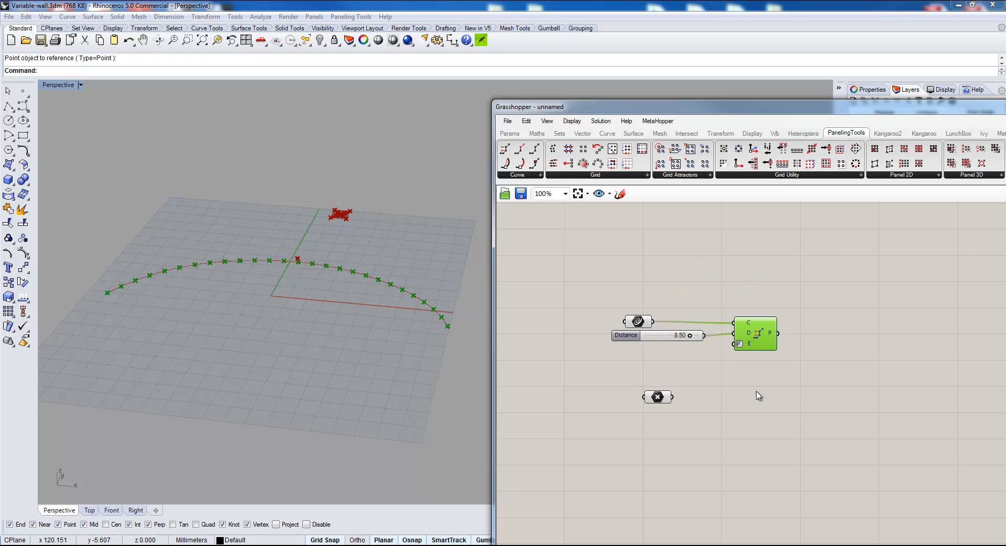
Step: Add the PanelingTools grid component with P, D, N and S inputs and connect the divided points to P
right_click_drag(393, 371, 262, 345)
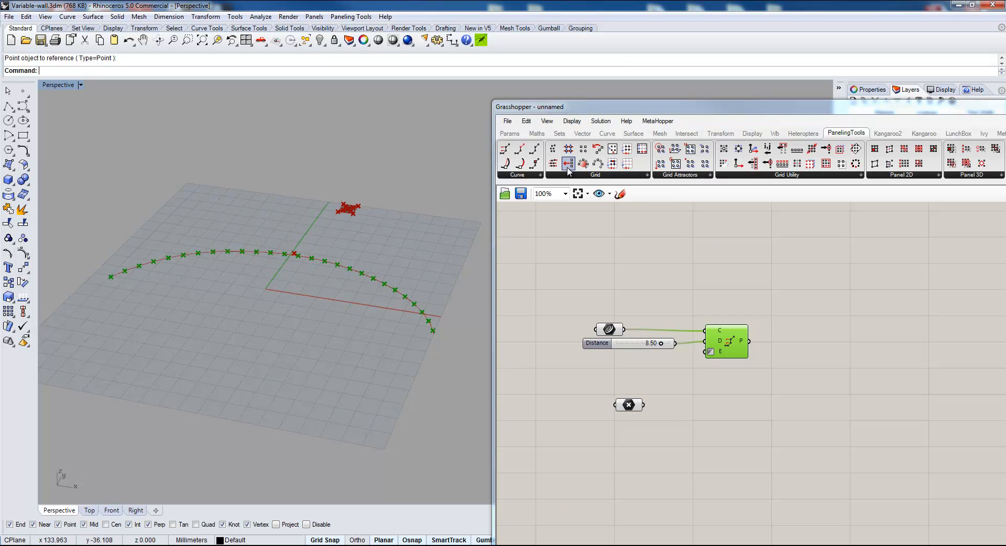
left_click_drag(567, 163, 827, 365)
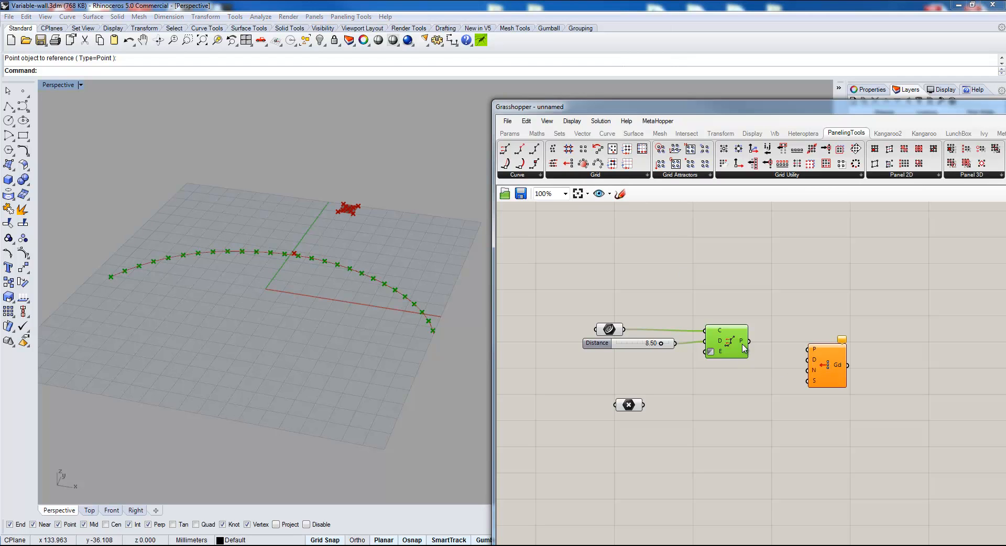
left_click_drag(750, 341, 804, 353)
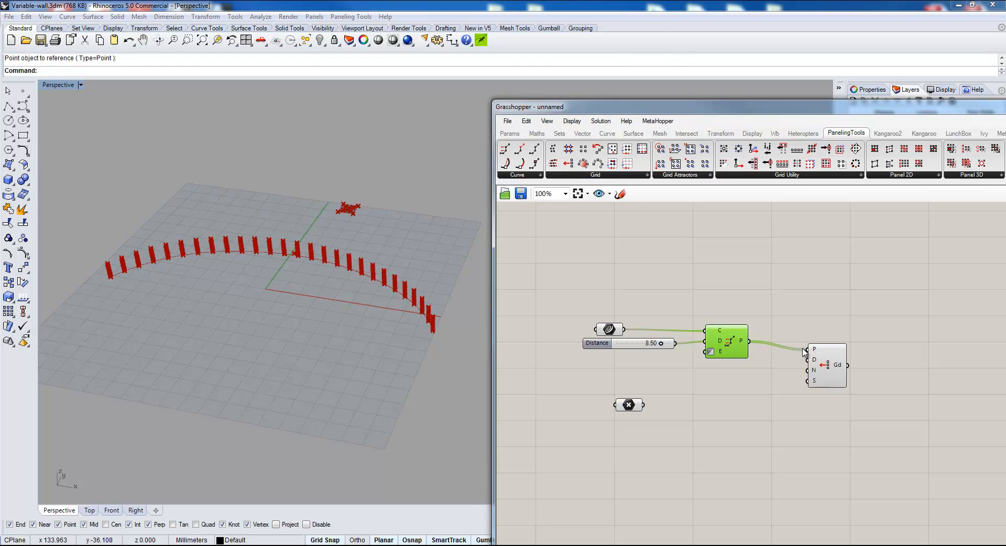
Step: Create a number slider set to 8, connect it to the grid component's N input, and align it with that input
double_click(732, 408)
type("8")
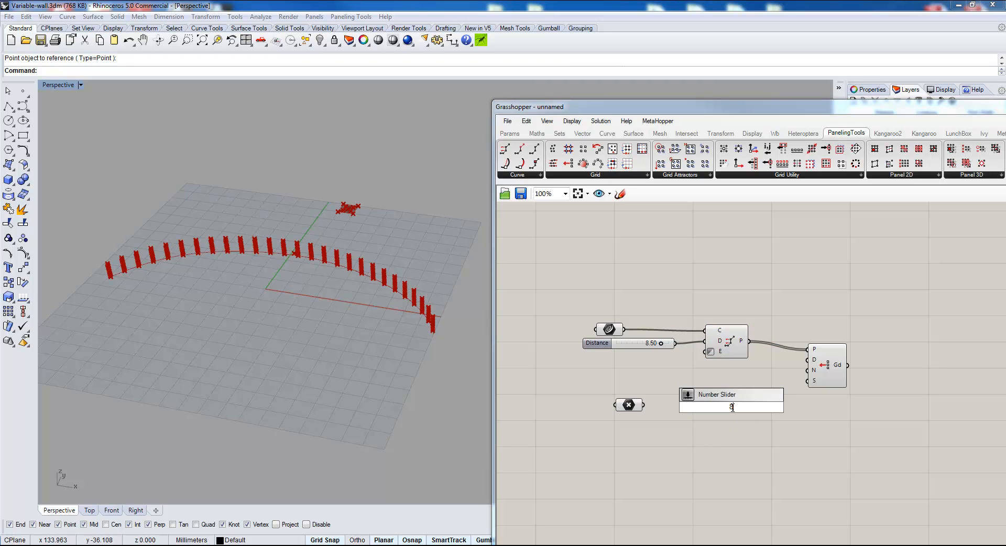
key("Return")
left_click_drag(734, 407, 807, 370)
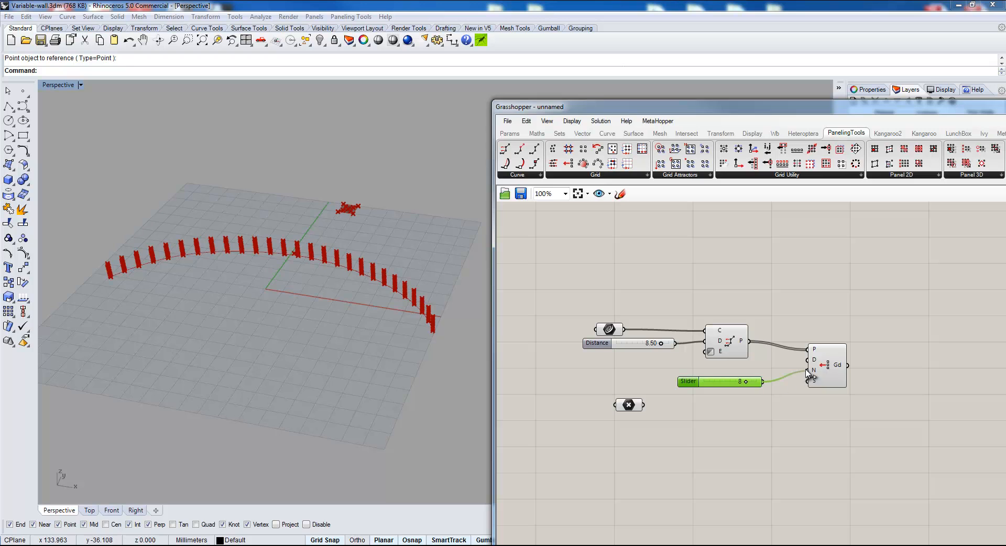
left_click_drag(724, 382, 724, 368)
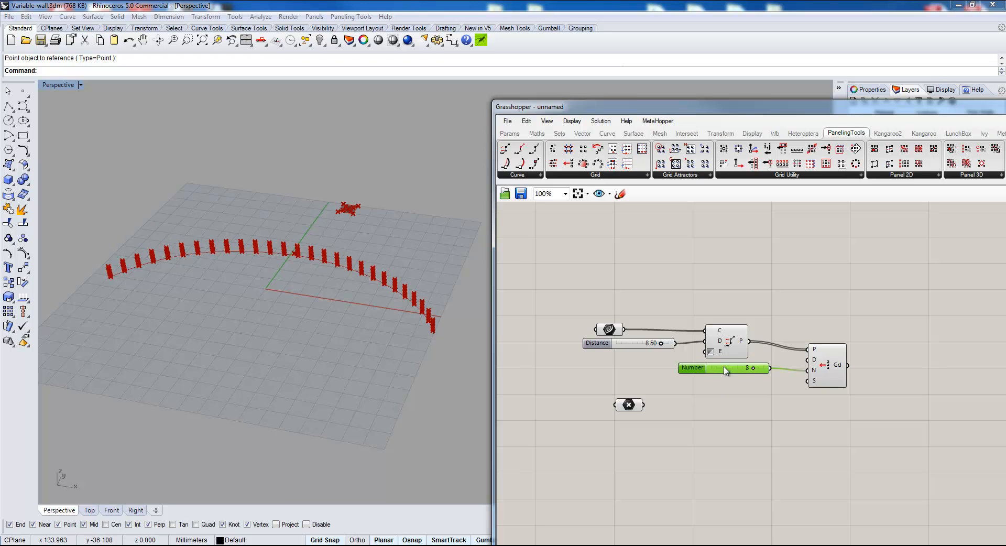
Step: Create a number slider set to 8.50, connect it to the grid component's S input, and place it below the Number slider
double_click(710, 411)
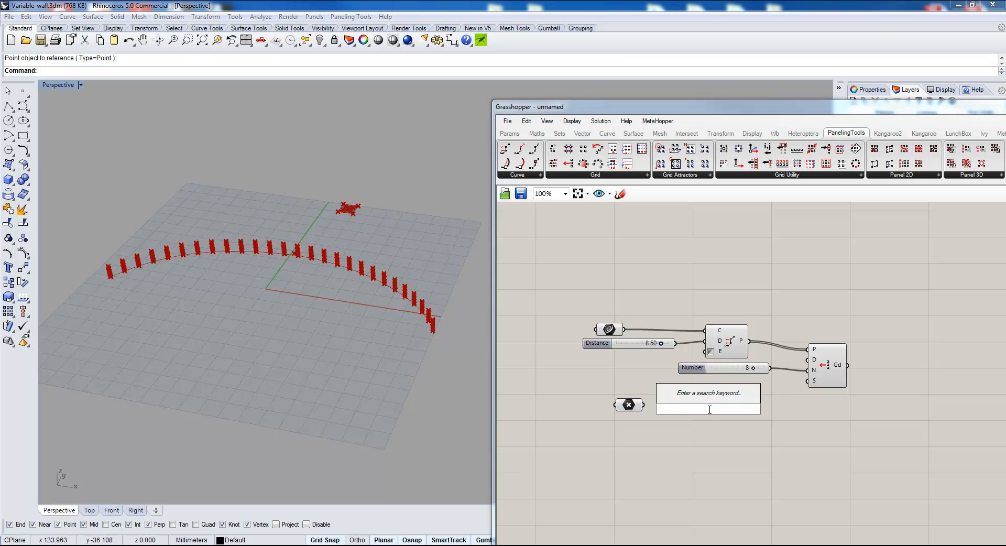
type("8.50")
key("Return")
left_click_drag(710, 412, 835, 376)
scroll(758, 393, "up", 2)
right_click_drag(206, 283, 280, 279)
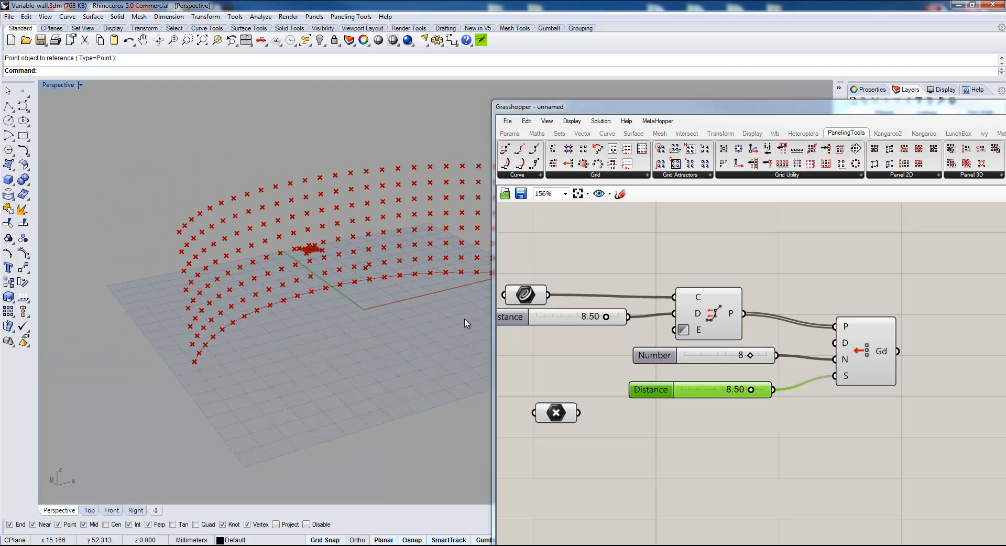
left_click_drag(691, 384, 698, 389)
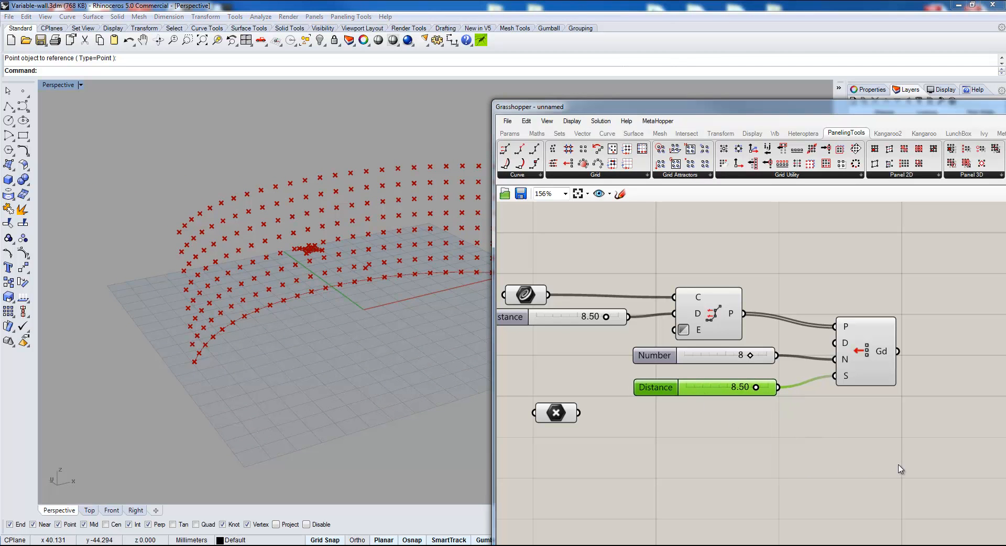
Step: Move the attractor point beside the point grid a short distance along the X axis
scroll(896, 466, "down", 3)
right_click_drag(809, 460, 729, 435)
left_click(675, 362)
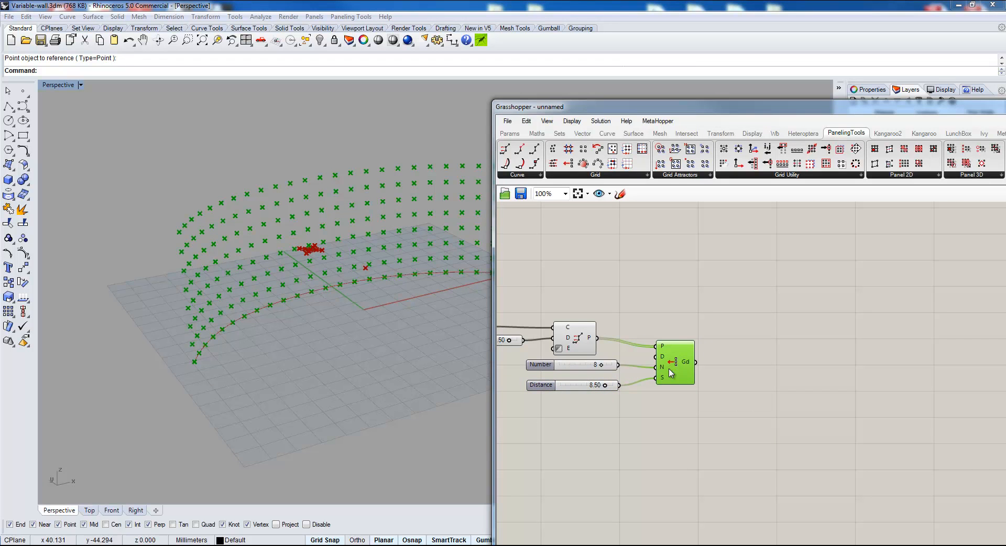
right_click_drag(414, 285, 325, 339)
scroll(308, 261, "up", 4)
mouse_move(290, 253)
right_mouse_down()
mouse_move(330, 258)
mouse_move(294, 260)
right_mouse_up()
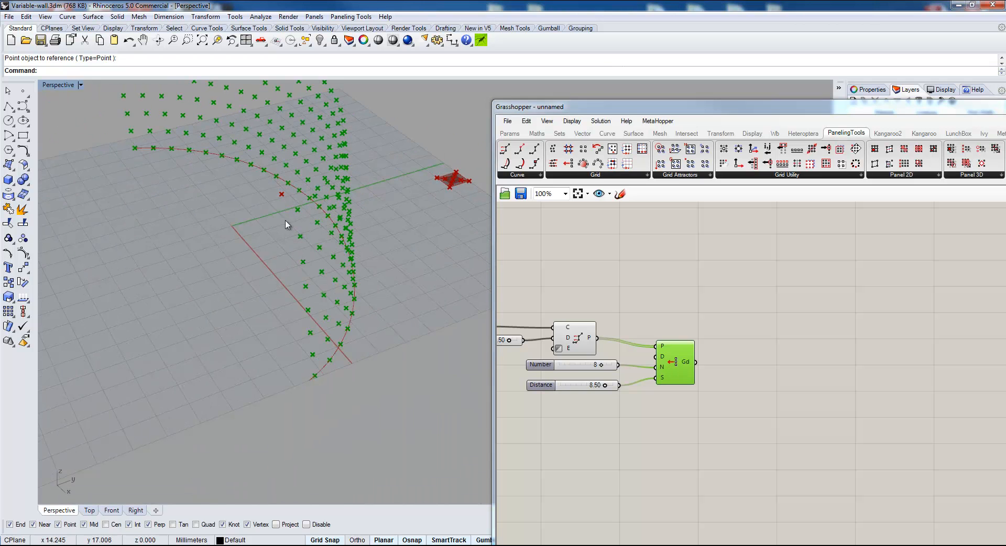
left_click(281, 197)
right_click_drag(275, 206, 279, 224)
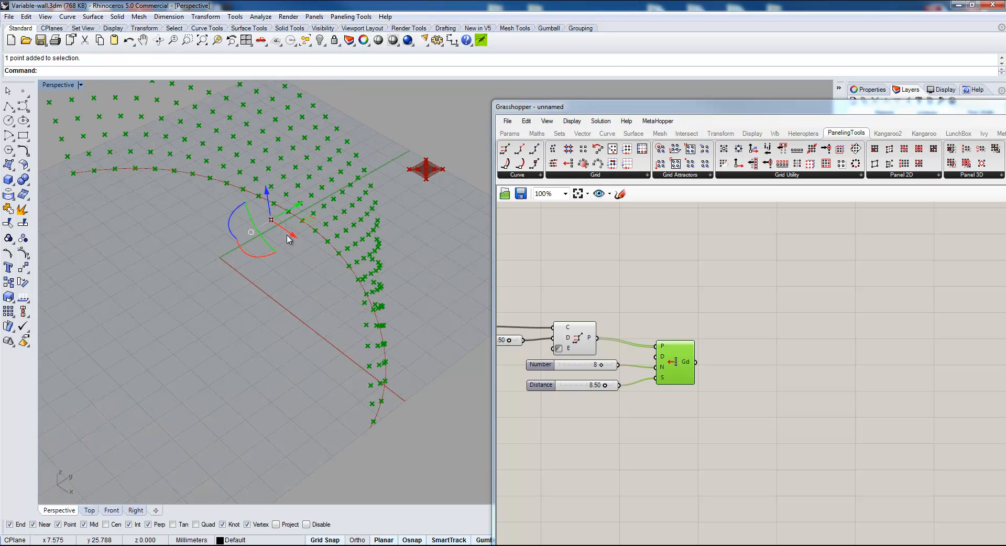
mouse_move(294, 237)
left_mouse_down()
mouse_move(250, 209)
mouse_move(310, 248)
left_mouse_up()
right_click_drag(231, 275, 241, 252)
right_click_drag(241, 252, 266, 314, "ctrl")
right_click_drag(265, 314, 262, 301)
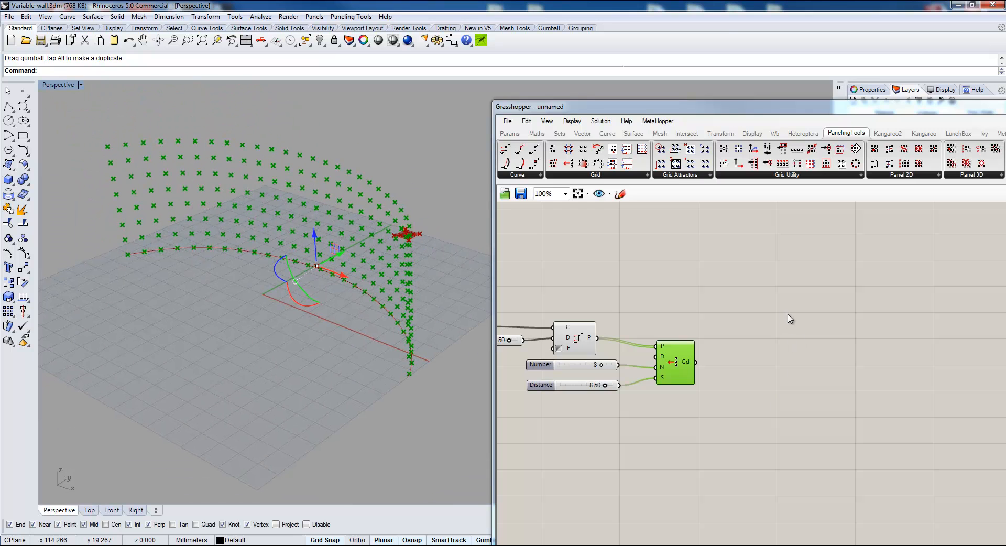
Step: Add the PanelingTools point attractor component with Gd, A and M inputs and place it beyond the grid component
double_click(794, 344)
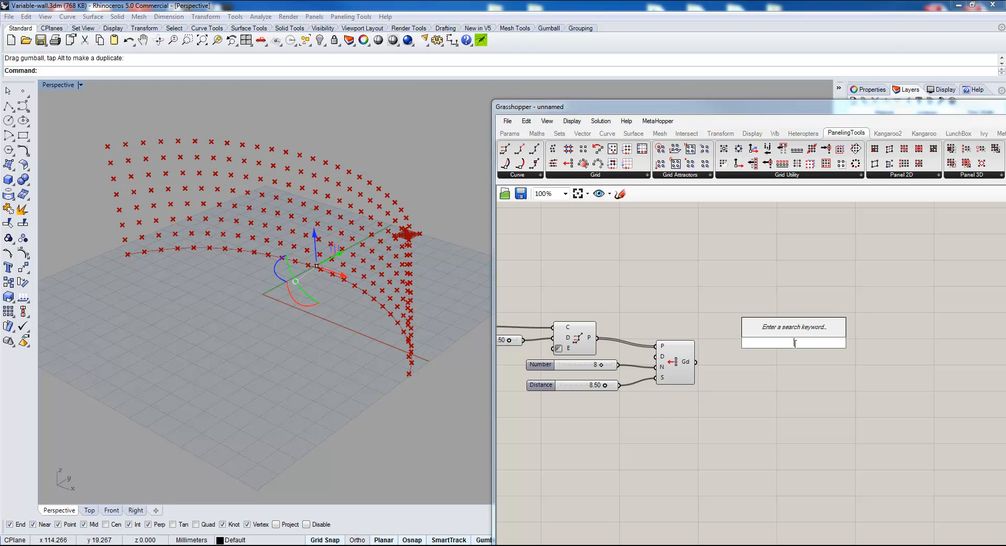
left_click(627, 263)
right_click_drag(231, 218, 264, 215)
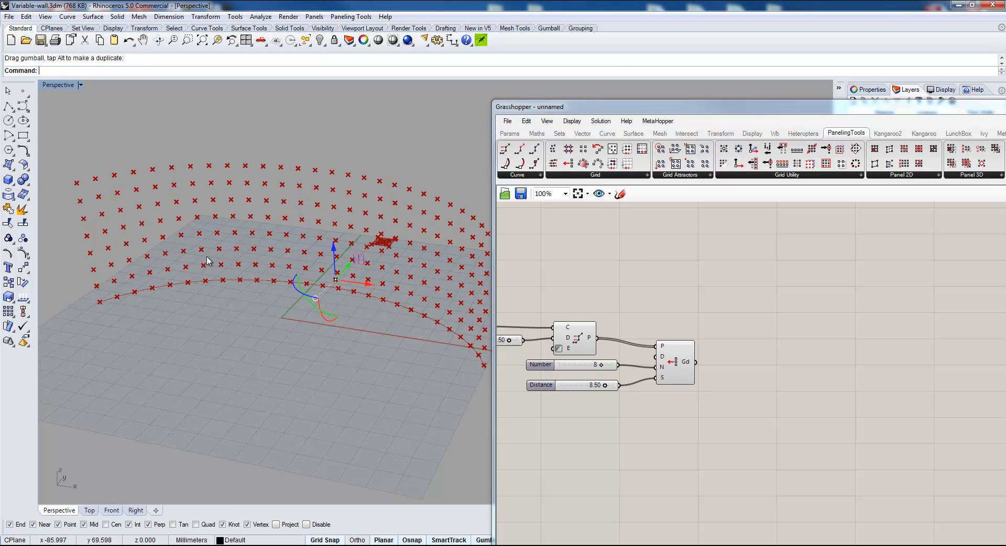
right_click_drag(775, 398, 756, 359)
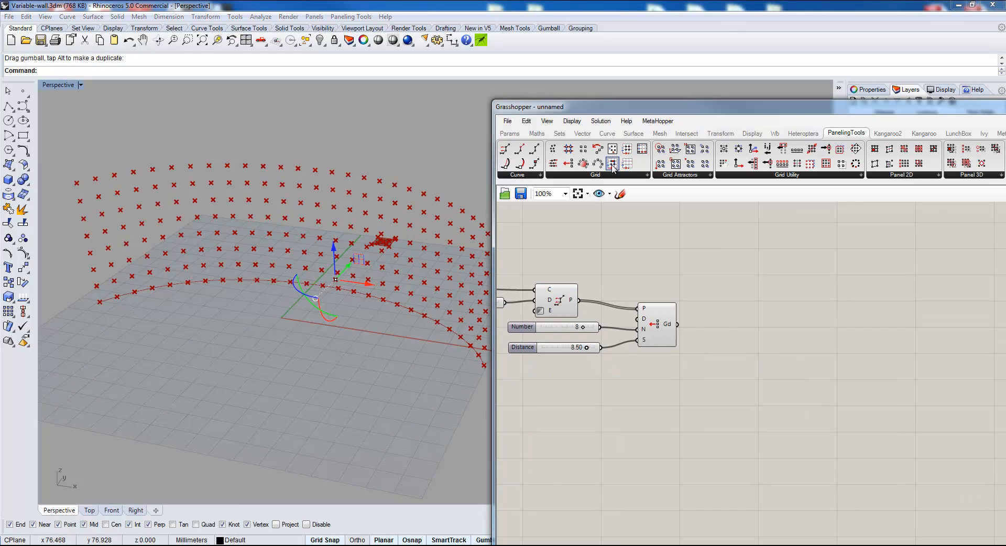
left_click_drag(785, 112, 556, 116)
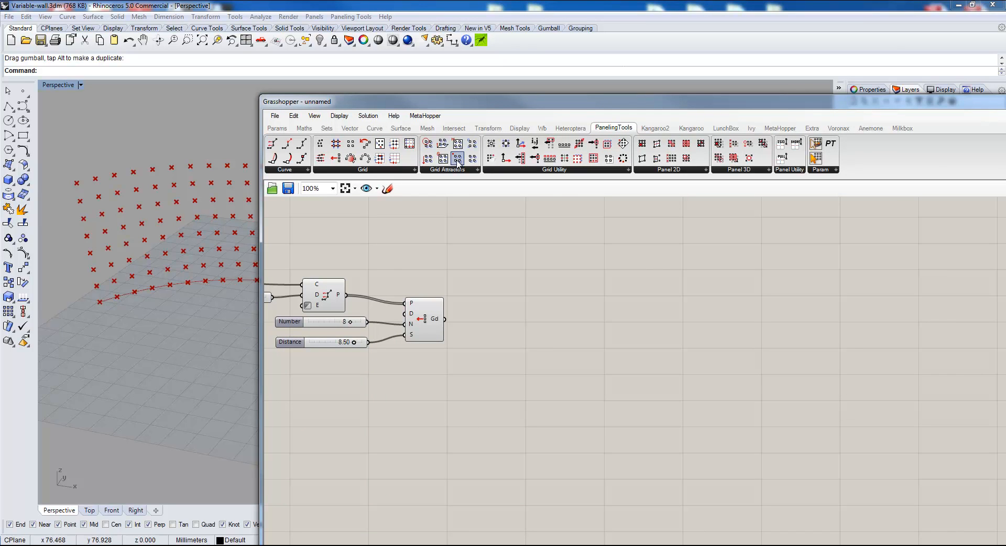
left_click_drag(457, 164, 516, 328)
right_click_drag(451, 416, 454, 382)
left_click_drag(546, 318, 546, 353)
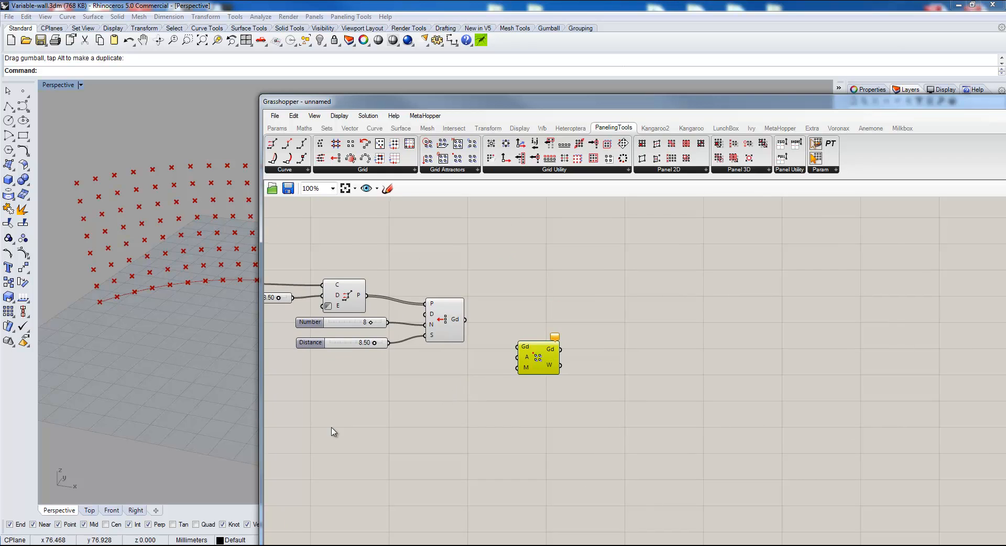
Step: Connect the Point parameter to the attractor component's A input and the grid output to its Gd input, aligning the Point parameter with A
right_click_drag(302, 418, 487, 357)
left_click_drag(435, 302, 731, 316)
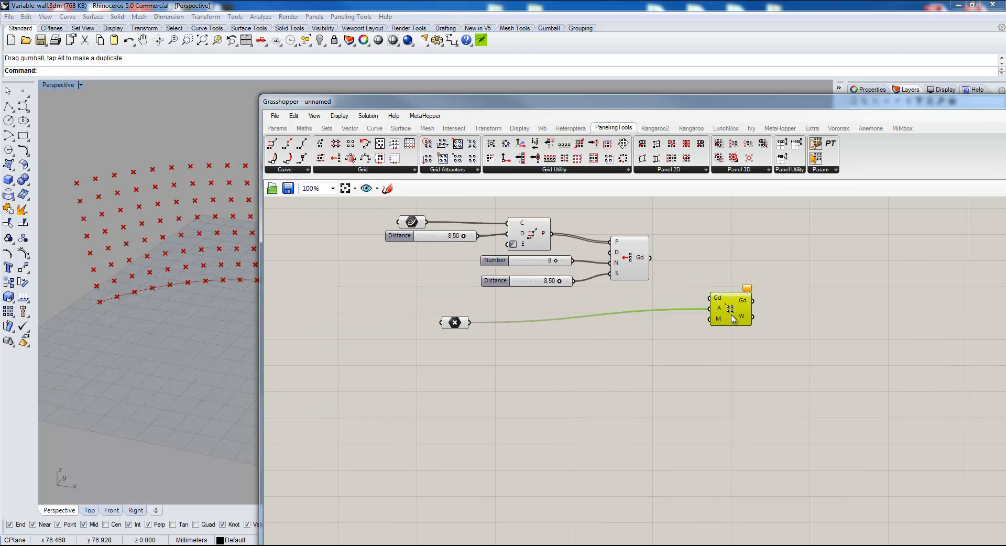
left_click_drag(651, 258, 710, 298)
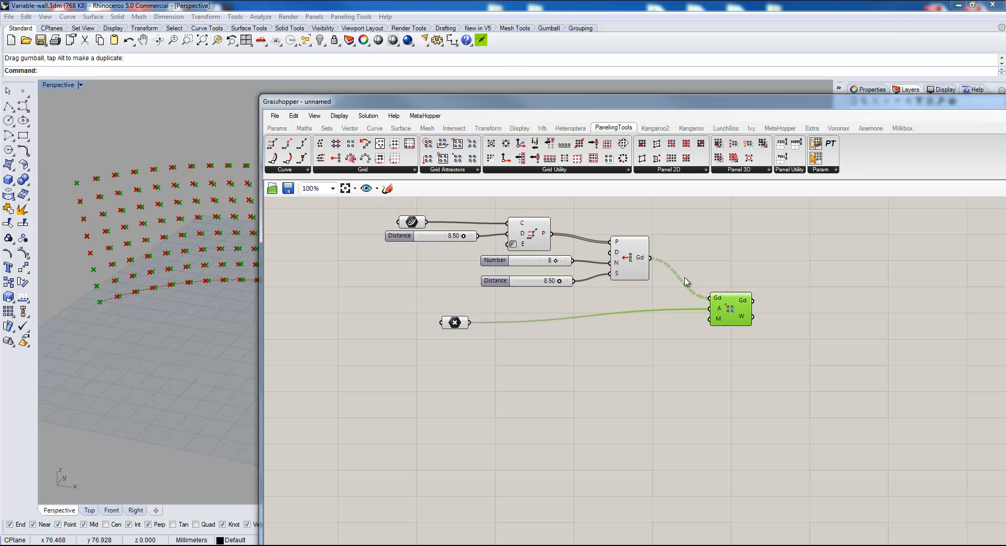
left_click_drag(581, 105, 746, 85)
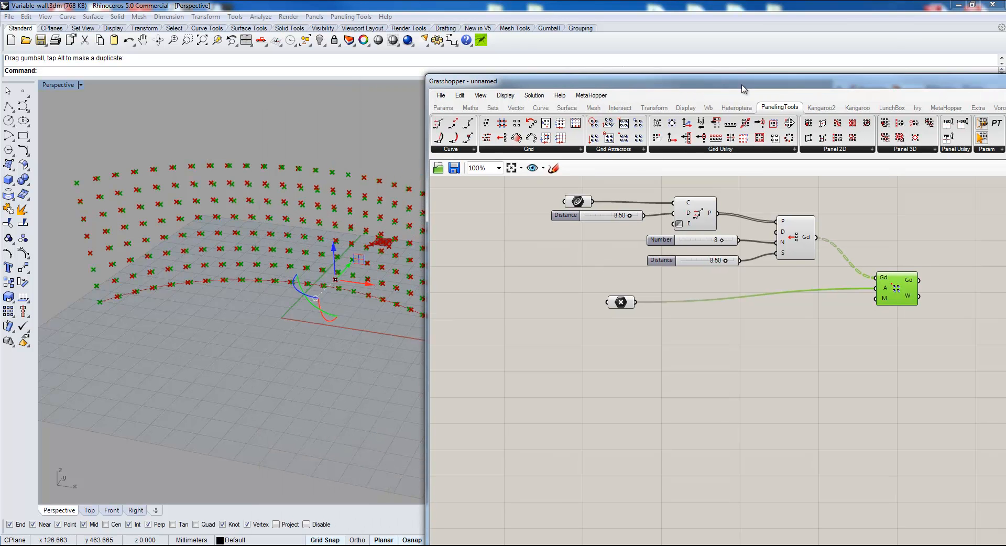
right_click_drag(322, 269, 253, 286)
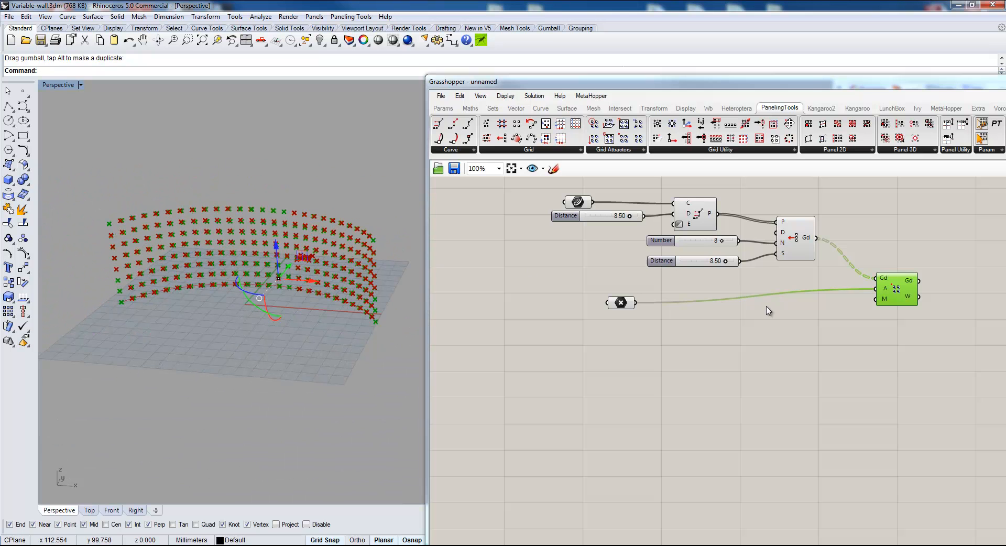
scroll(766, 309, "up", 1)
left_click_drag(522, 331, 540, 315)
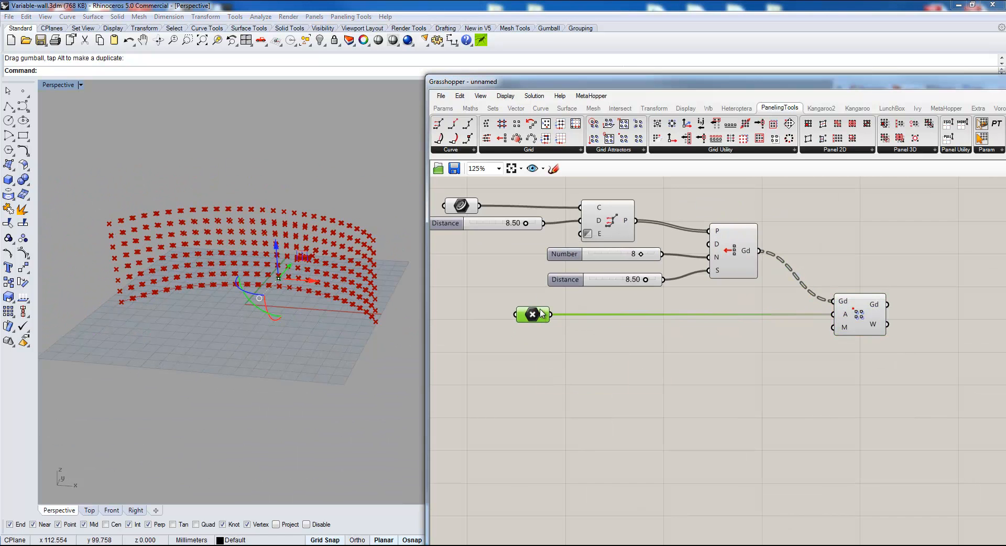
Step: Create a number slider with 5.55, connect it to the attractor component's M input, and set it to 4.59
double_click(658, 353)
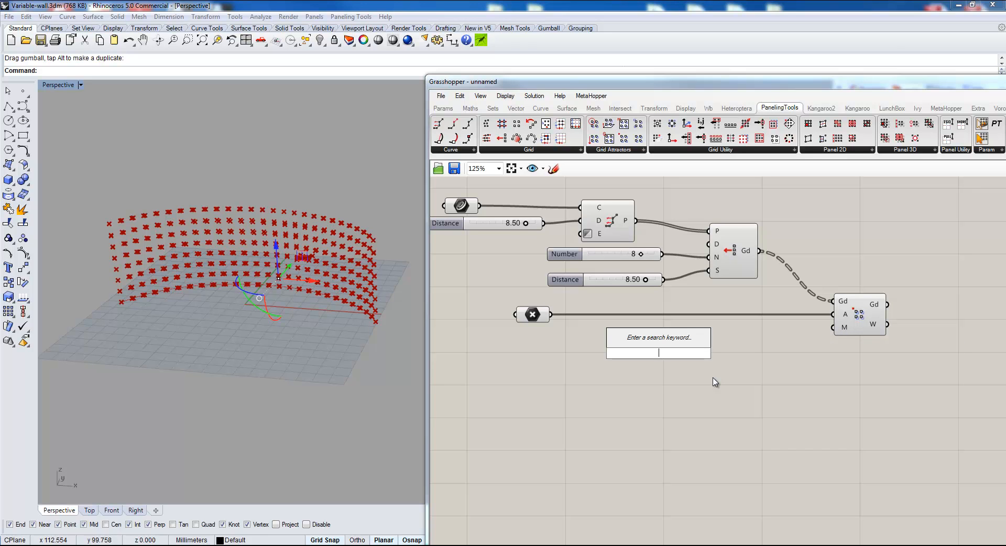
type("5.55")
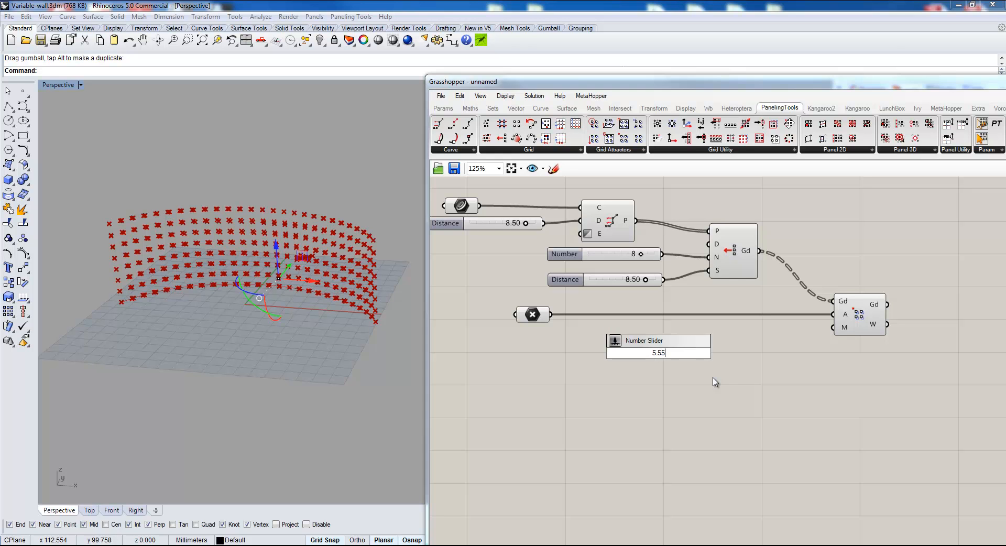
key("Return")
left_click_drag(712, 353, 832, 327)
scroll(305, 268, "up", 3)
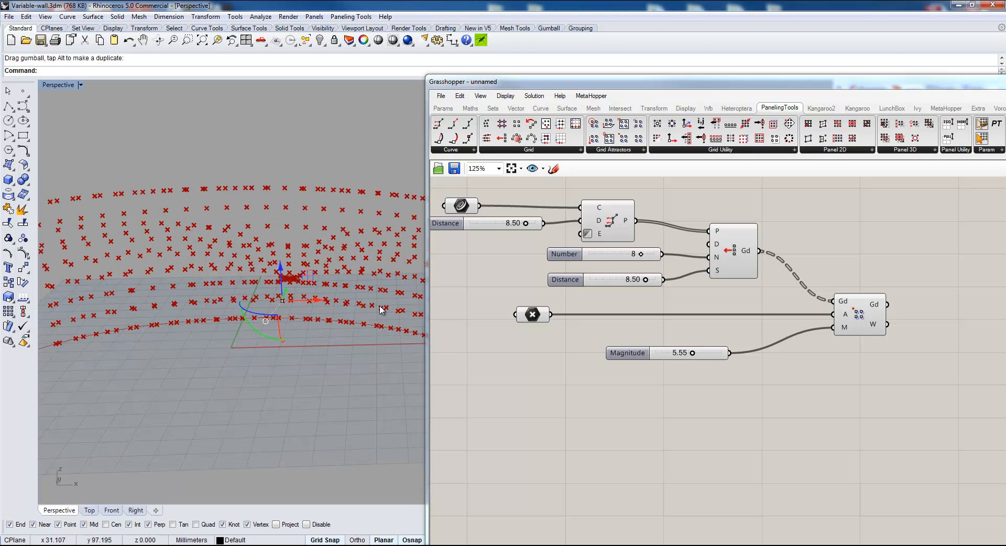
mouse_move(691, 354)
left_mouse_down()
mouse_move(677, 353)
mouse_move(685, 354)
left_mouse_up()
Step: Turn off the preview of the original grid component that feeds the attractor
left_click(748, 252)
middle_click(744, 249)
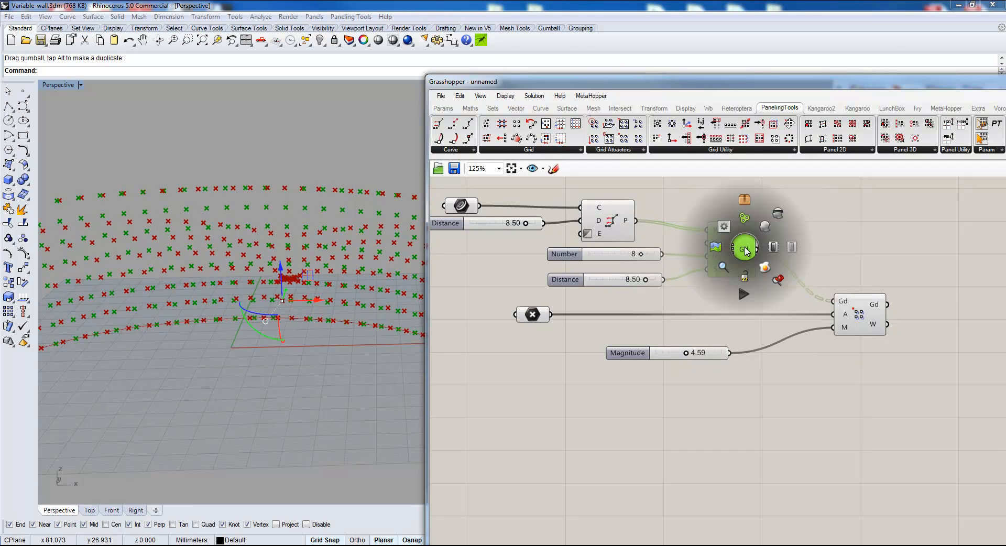
left_click(776, 216)
Step: Raise the attractor point along the Z axis and align the Magnitude slider with the M input
right_click_drag(250, 302, 303, 261)
left_click_drag(248, 239, 250, 213)
left_click_drag(644, 350, 655, 335)
Step: Search for "cell" and add the PanelingTools component with a Gd input and W, C and M outputs above the attractor component
scroll(663, 441, "down", 3)
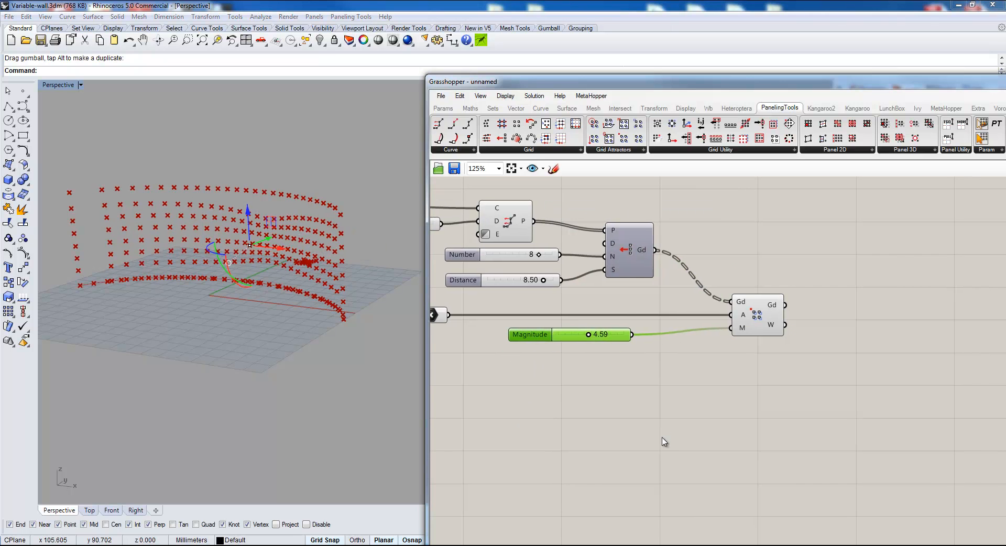
right_click_drag(698, 423, 676, 427)
left_click(700, 382)
left_click_drag(697, 383, 698, 383)
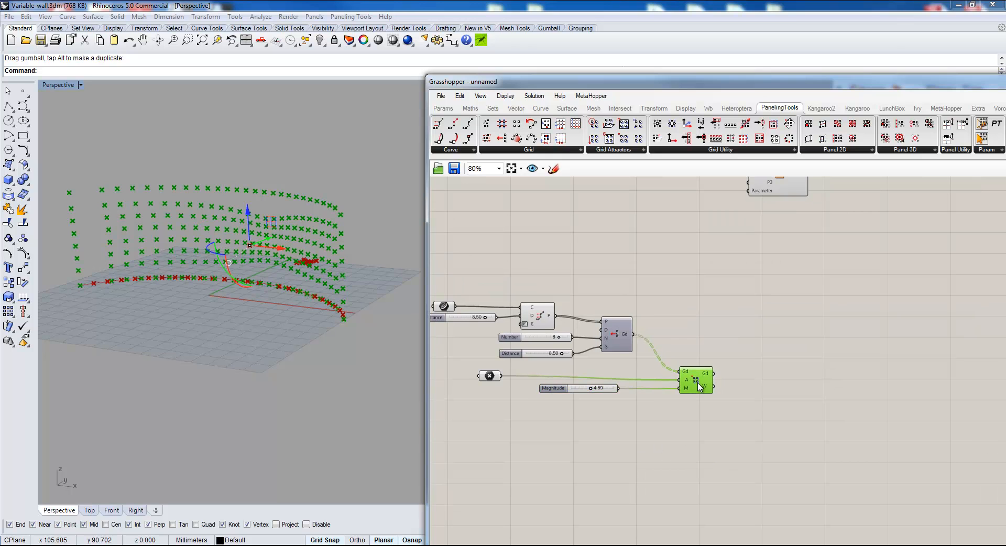
double_click(753, 322)
type("c")
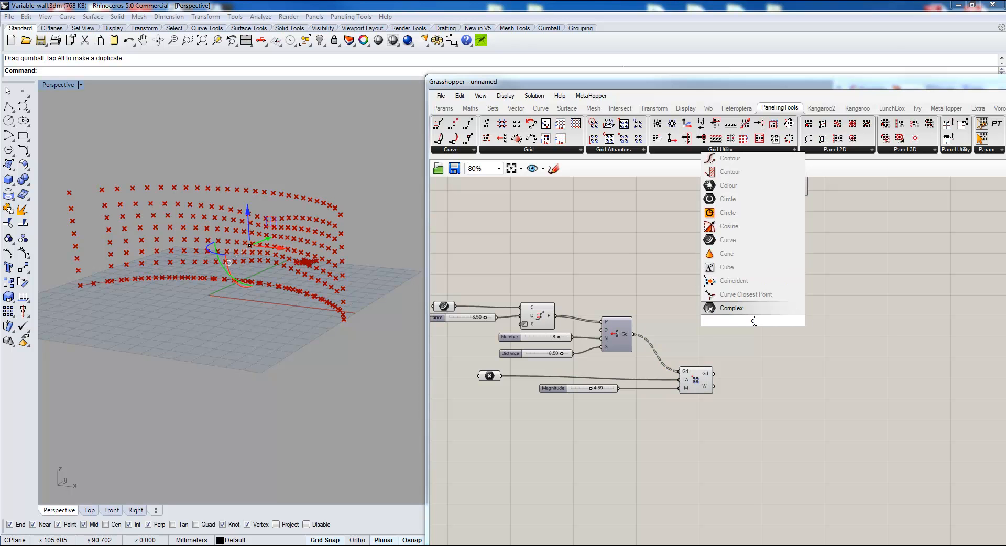
type("ell")
left_click(733, 297)
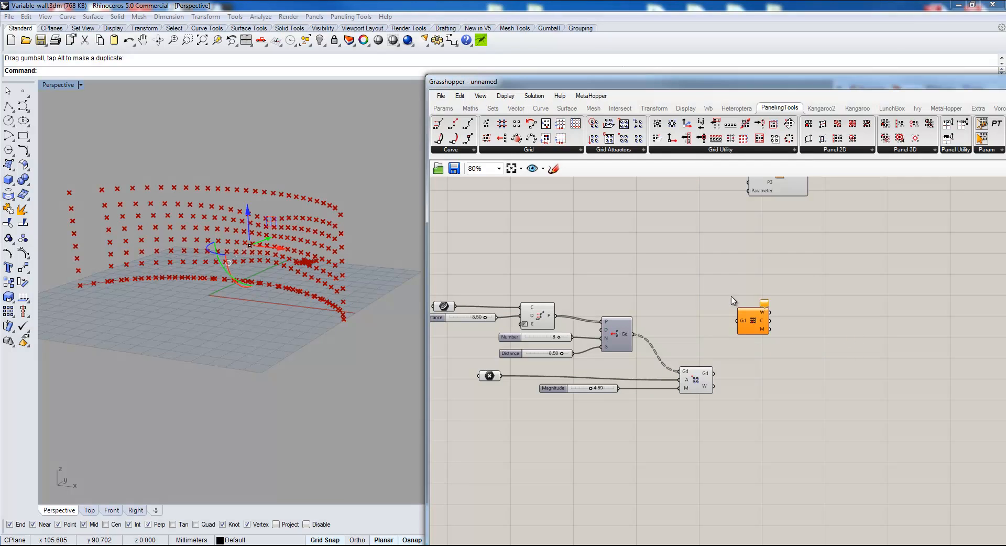
left_click(757, 327)
scroll(665, 380, "up", 4)
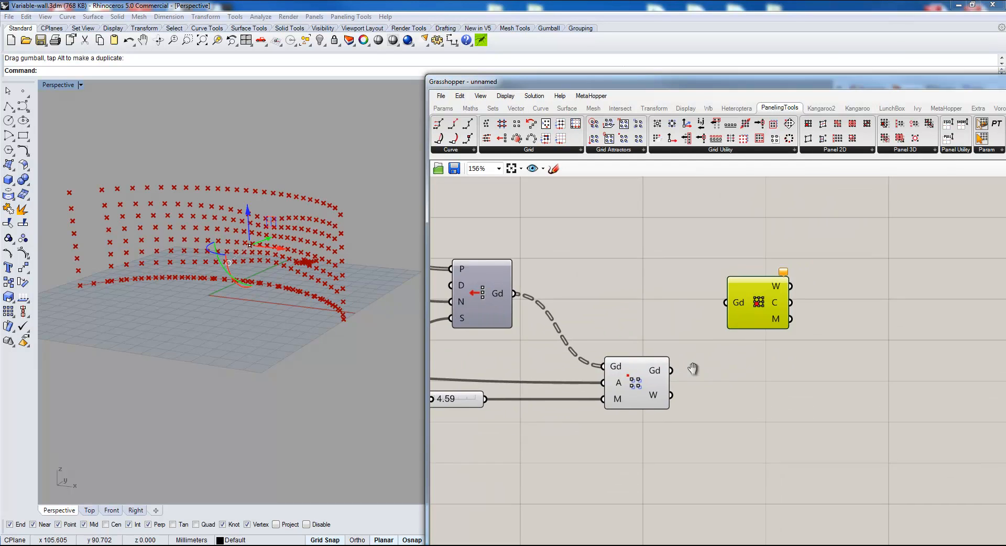
Step: Connect the attractor component's Gd output to the cell component's Gd input, shift the cell component slightly upward, and deselect the attractor point
right_click_drag(149, 280, 197, 288)
scroll(198, 294, "down", 3)
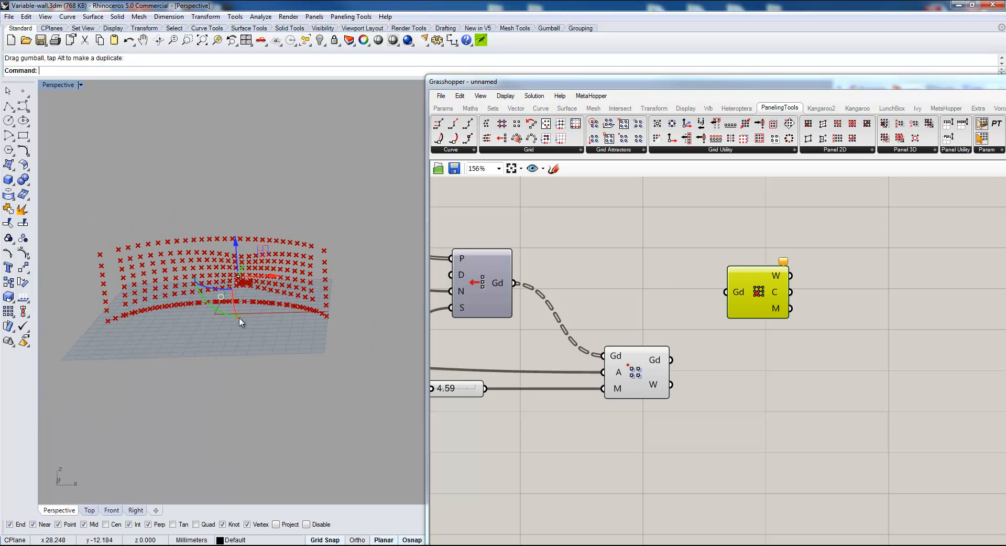
scroll(137, 325, "up", 3)
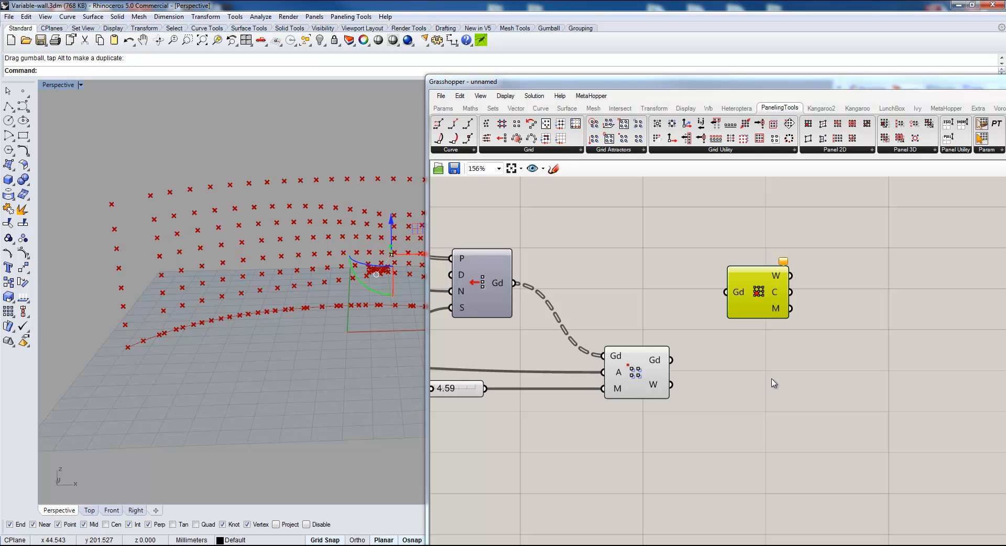
left_click_drag(671, 360, 769, 287)
scroll(246, 279, "down", 5)
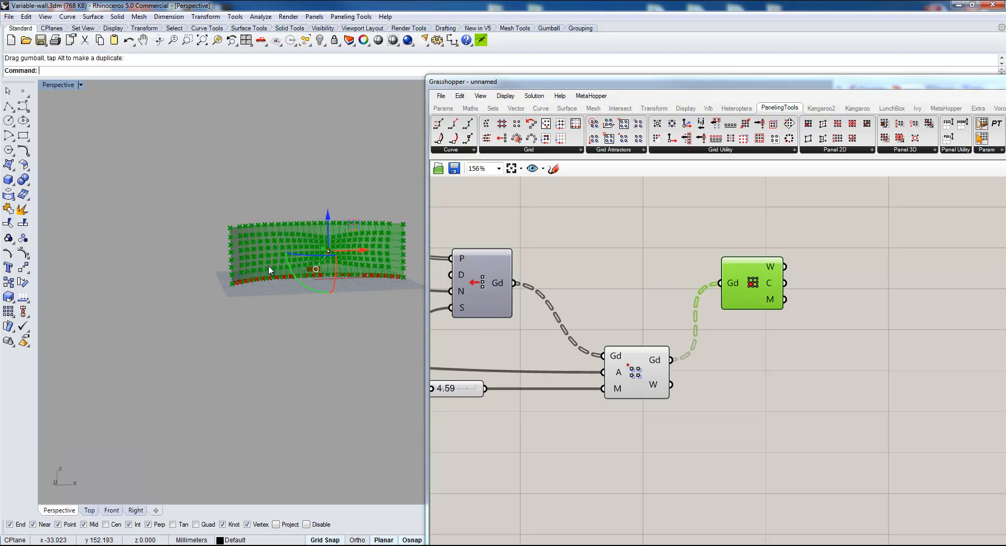
scroll(377, 254, "up", 3)
right_click_drag(256, 262, 276, 243)
scroll(741, 340, "down", 3)
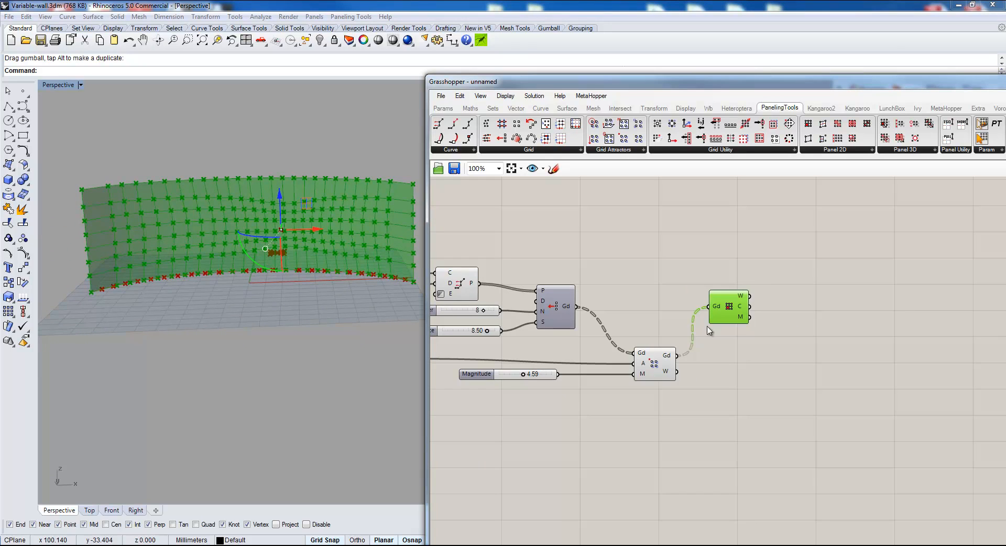
left_click_drag(729, 307, 731, 292)
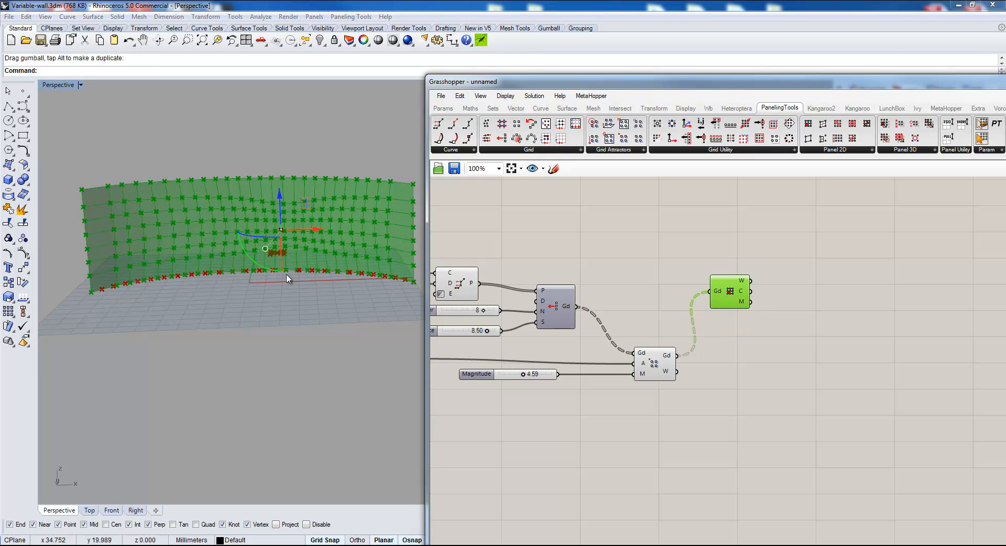
left_click(127, 297)
scroll(128, 297, "up", 3)
scroll(127, 293, "down", 3)
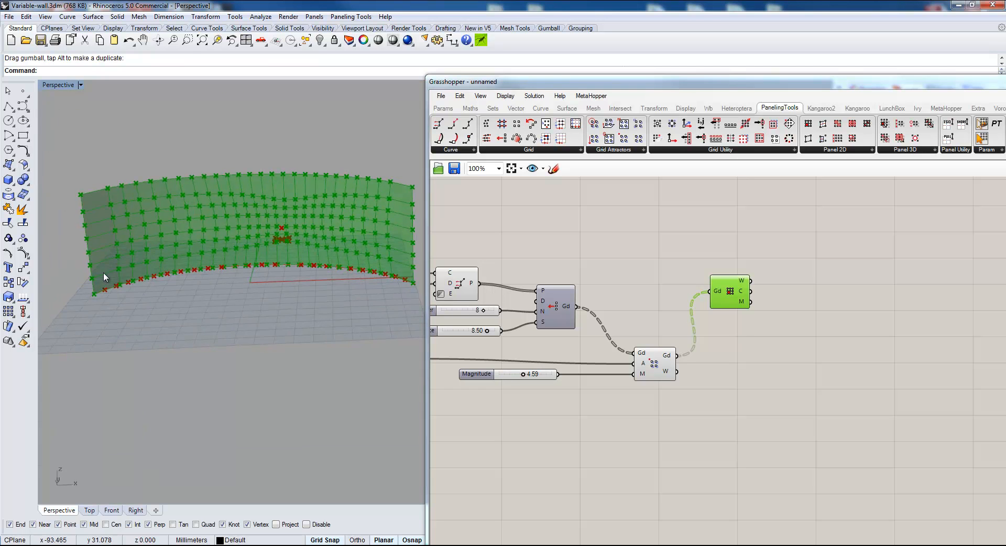
scroll(118, 272, "up", 3)
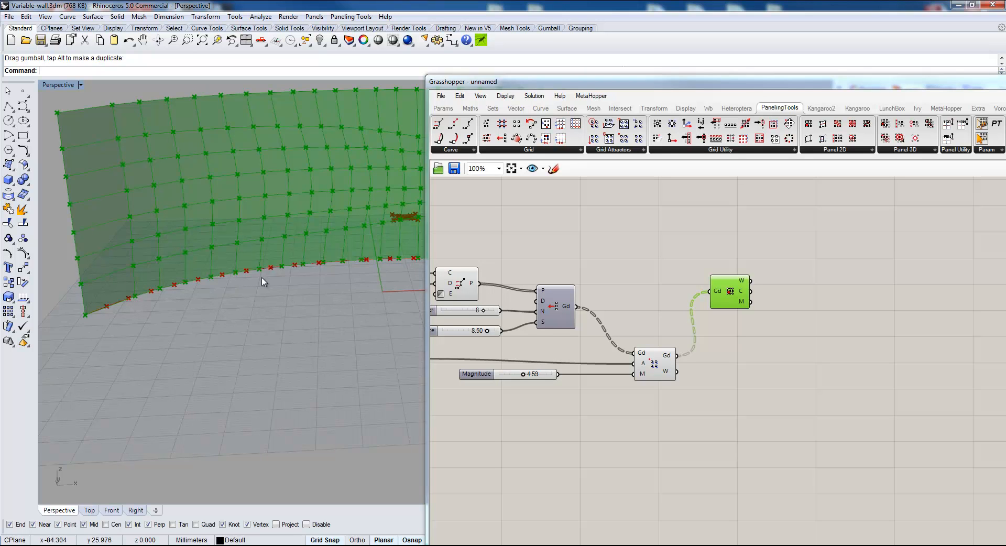
Step: Add a List Item component and place it beside the cell component's outputs
right_click_drag(815, 250, 738, 220)
double_click(737, 211)
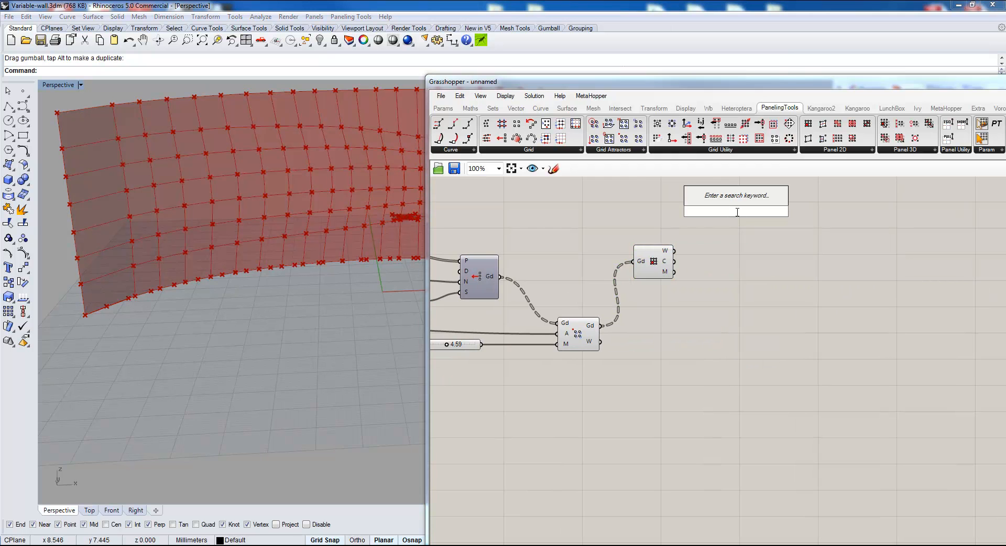
type("list")
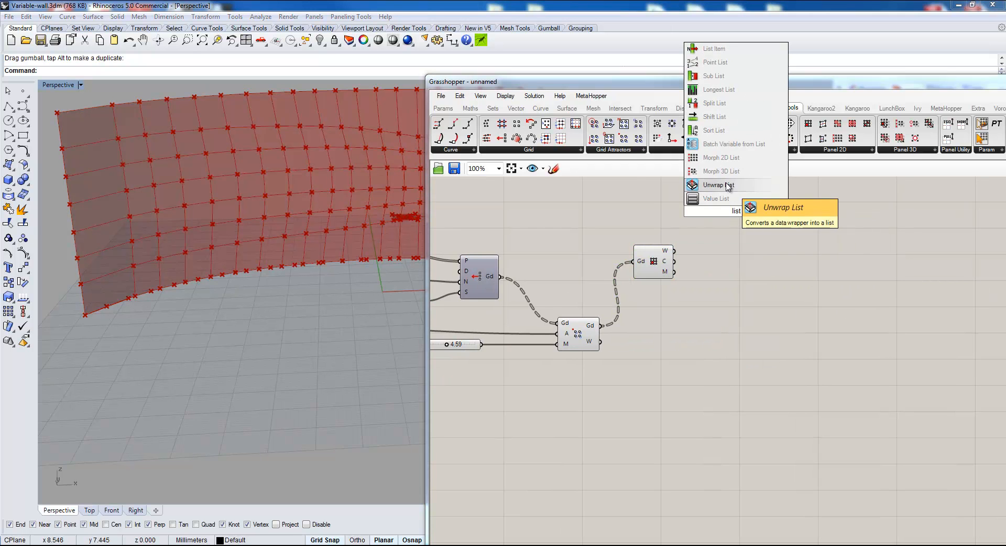
left_click(722, 90)
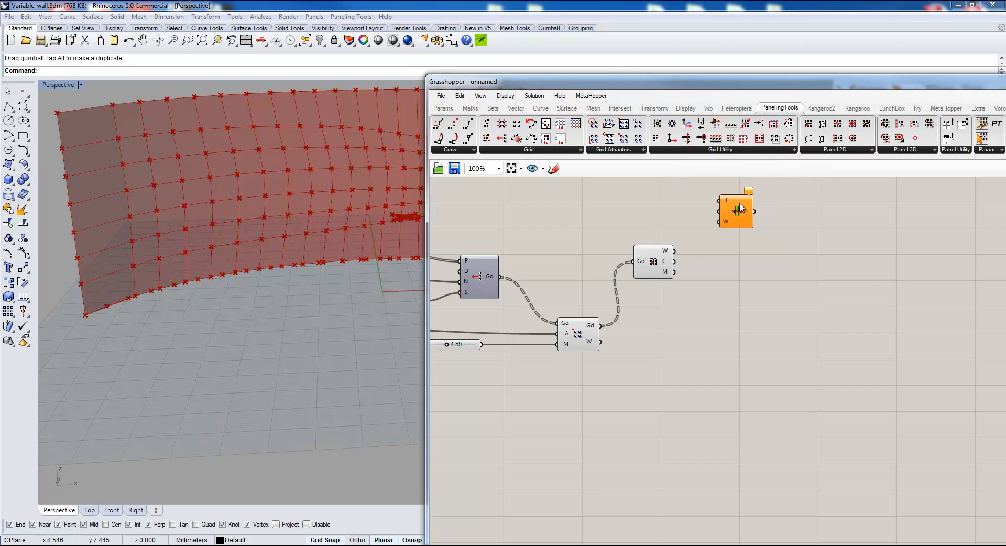
left_click_drag(740, 208, 738, 260)
Step: Add a panel containing 0 below the cell component and shrink it to a small box
double_click(690, 308)
type("pa")
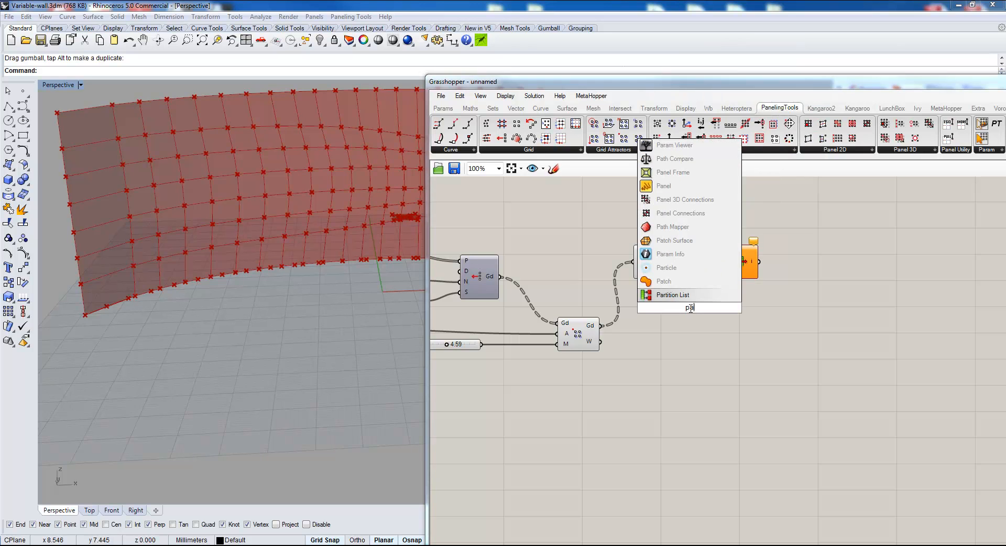
left_click(683, 186)
double_click(690, 303)
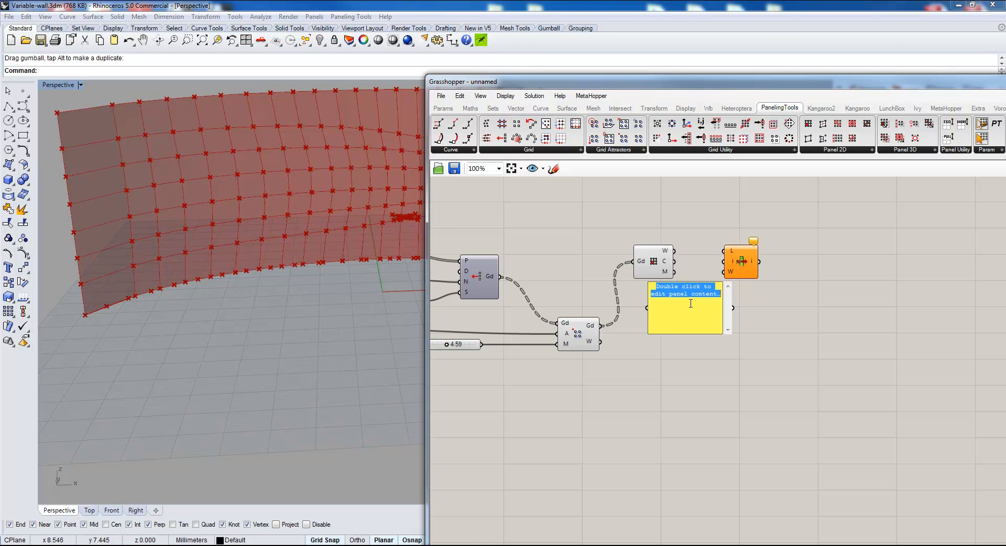
type("0")
left_click(694, 358)
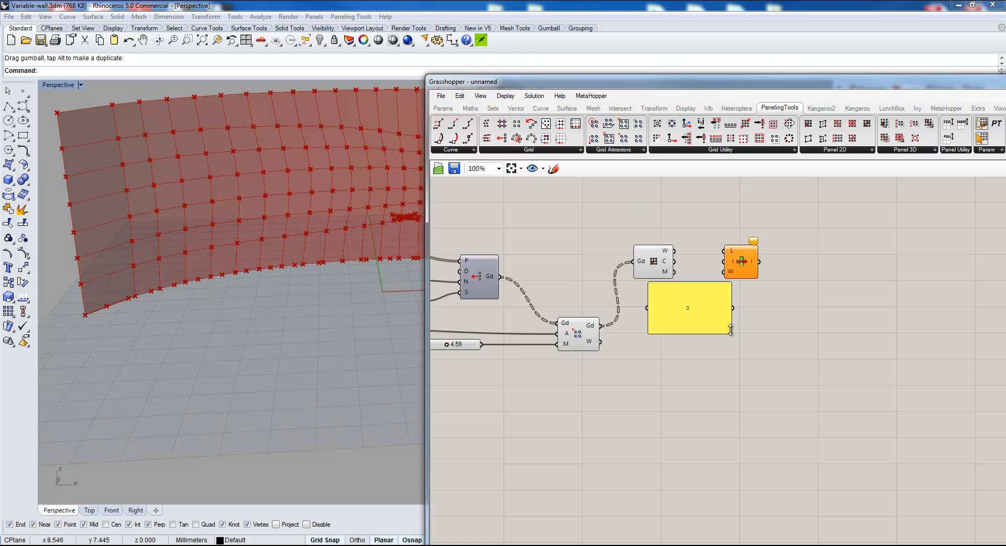
left_click_drag(728, 329, 684, 302)
Step: Connect the 0 panel to the List Item's i input and arrange the two side by side near the cell component
left_click_drag(750, 261, 748, 296)
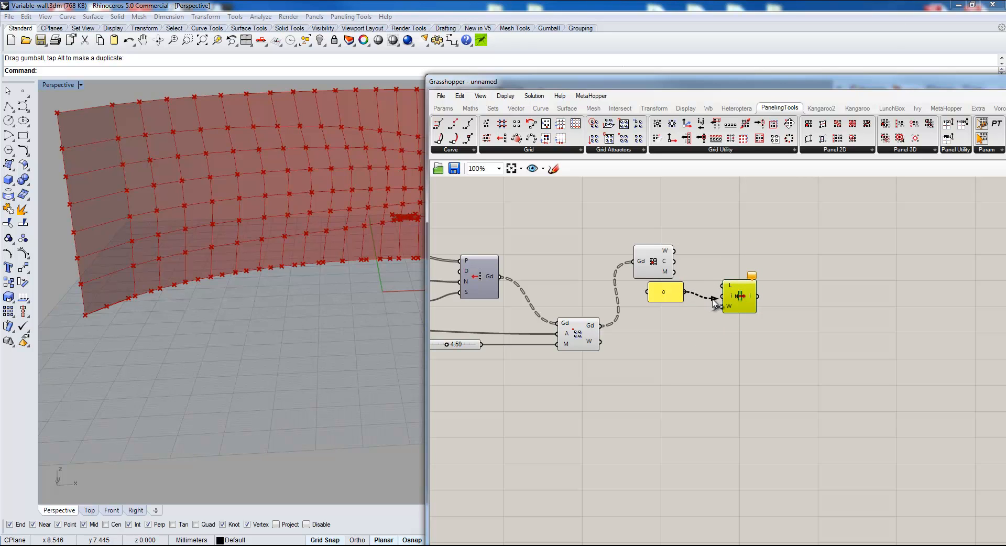
mouse_move(685, 294)
left_mouse_down()
mouse_move(722, 302)
mouse_move(693, 300)
left_mouse_up()
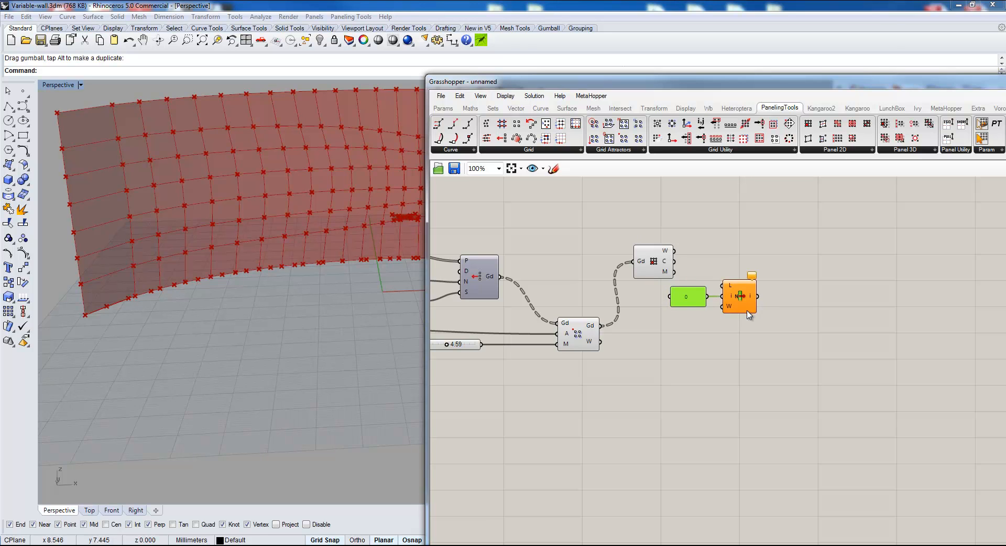
scroll(747, 309, "up", 2)
right_click_drag(739, 292, 724, 318)
left_click_drag(764, 280, 725, 287)
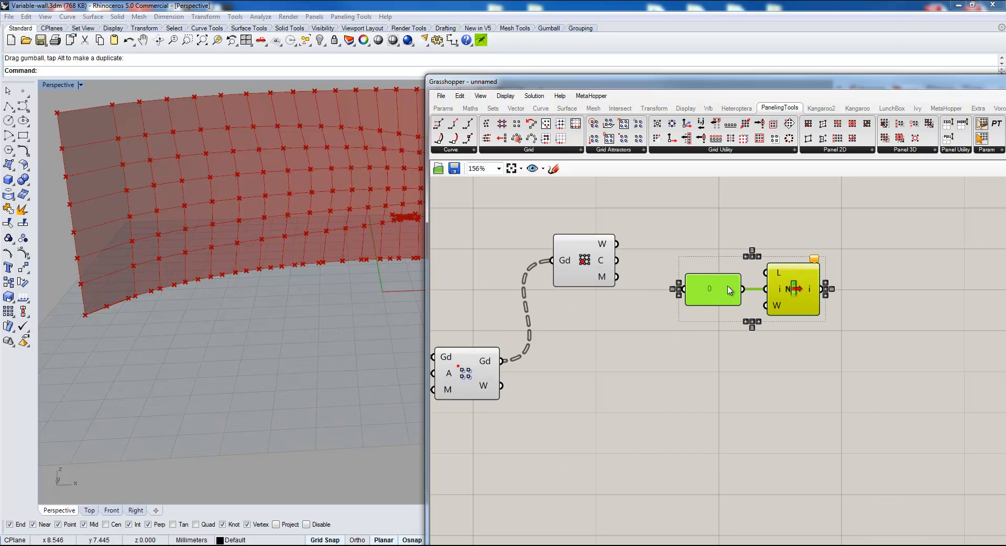
left_click(637, 244)
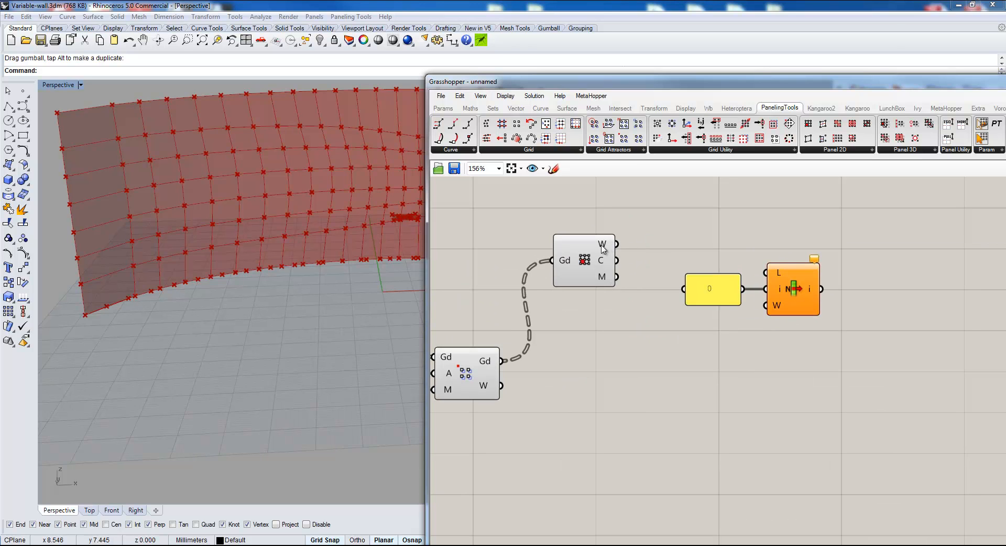
Step: Connect the cell component's C output to the List Item's L input and straighten the wire between them
mouse_move(602, 249)
mouse_move(604, 262)
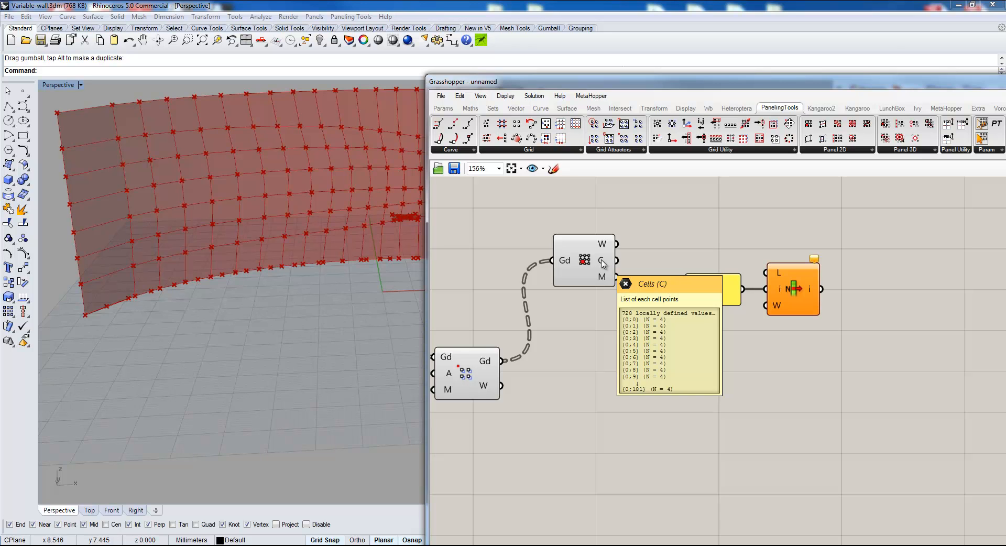
left_click_drag(617, 260, 780, 278)
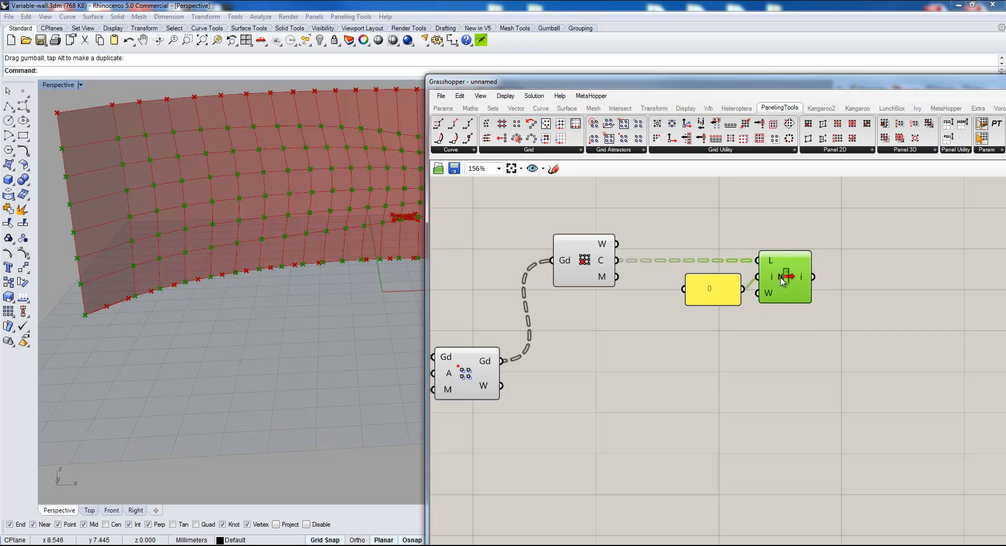
Step: Examine the List Item's output points in an enlarged temporary panel and delete that panel
left_click(443, 108)
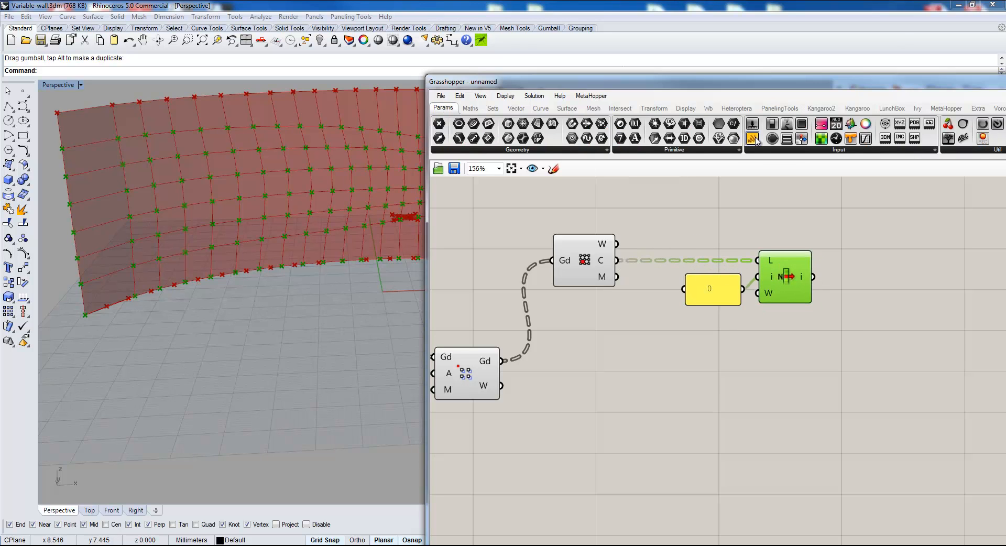
left_click_drag(753, 138, 917, 238)
left_click_drag(809, 277, 852, 237)
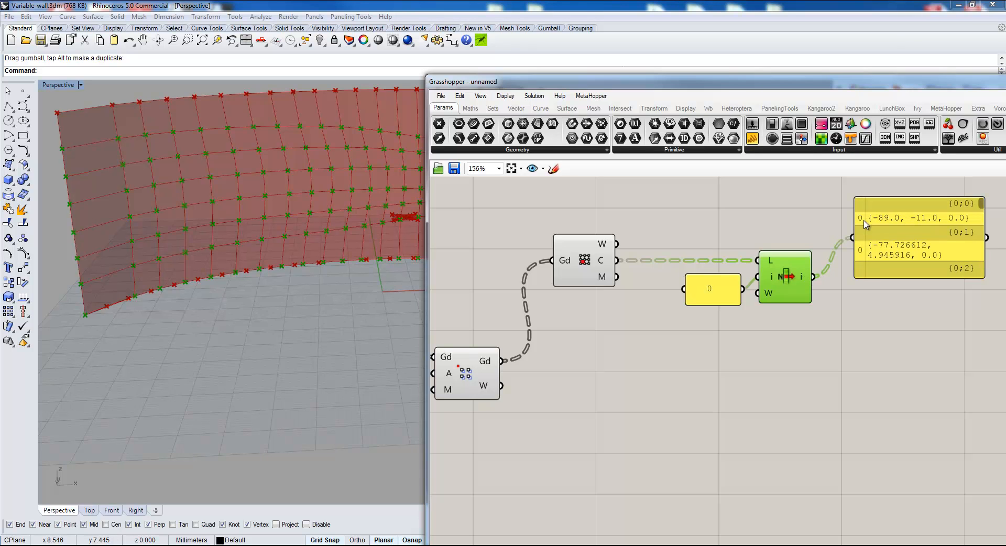
left_click_drag(865, 278, 864, 376)
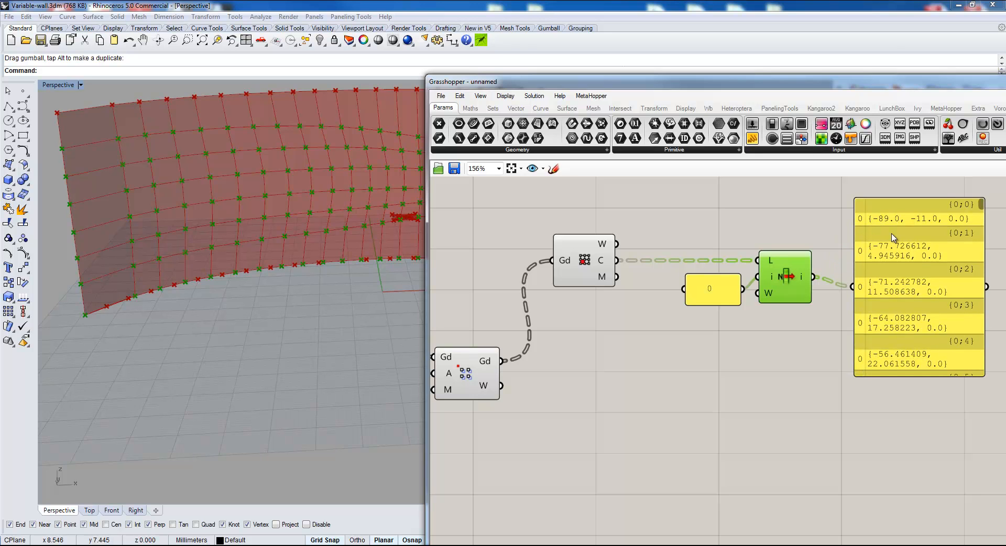
left_click_drag(983, 247, 998, 247)
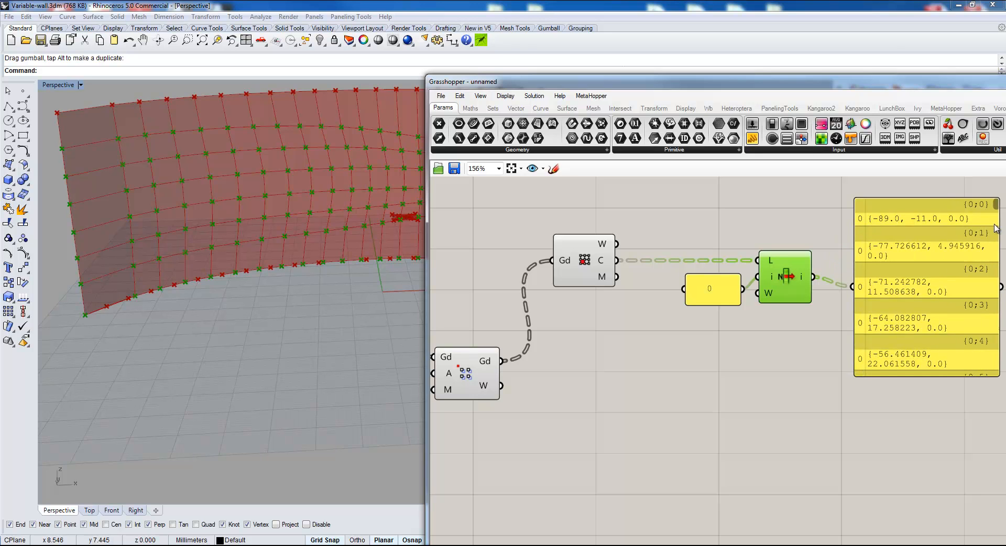
left_click(967, 219)
key("Delete")
Step: Duplicate the 0 panel and List Item pair three times and stack the copies below the original
left_click_drag(876, 242, 731, 313)
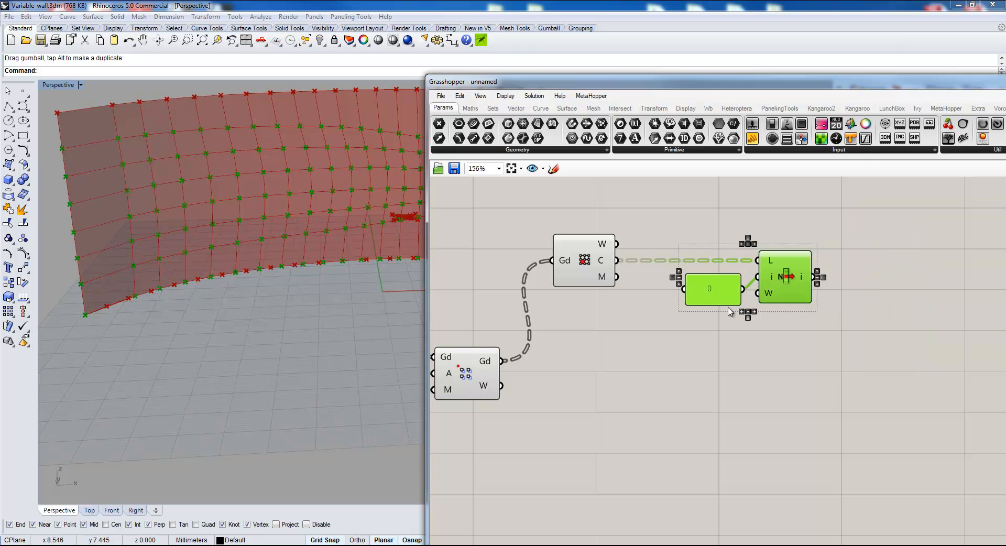
key("ctrl+c")
key("ctrl+v")
left_click_drag(789, 277, 788, 351)
key("ctrl+v")
left_click_drag(809, 299, 784, 422)
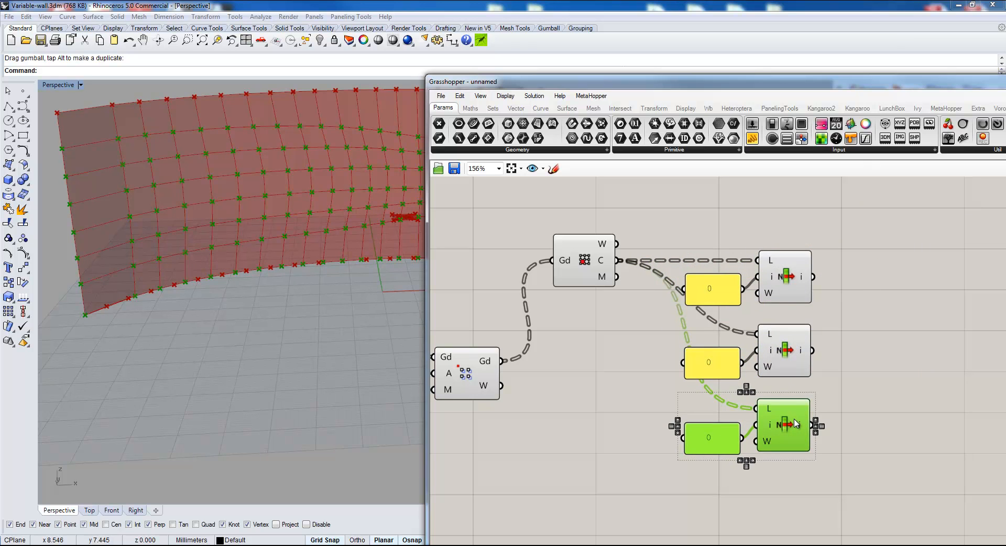
key("ctrl+v")
left_click_drag(810, 292, 792, 484)
right_click_drag(792, 484, 803, 423)
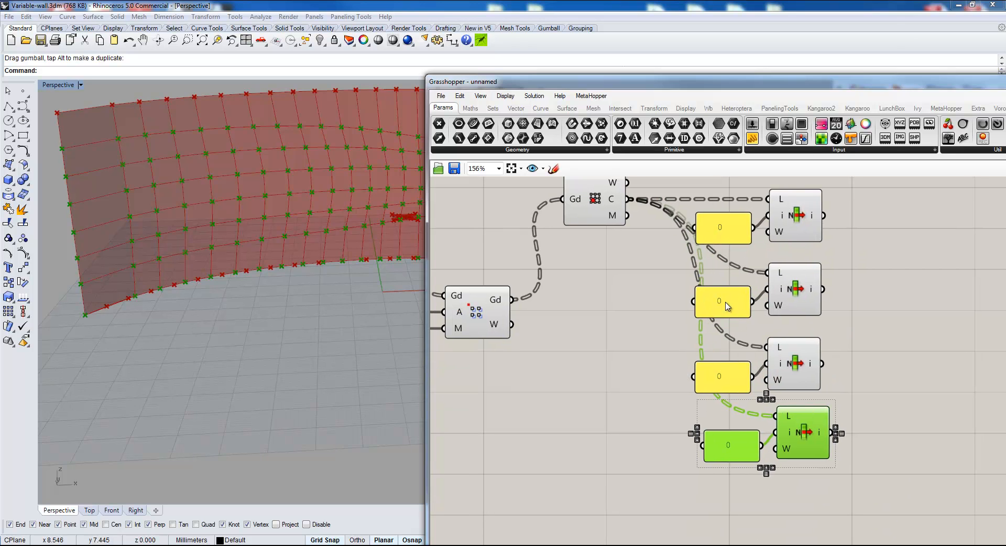
Step: Set the index panels of the three duplicated List Items to 1, 2 and 3, going down the stack
double_click(727, 300)
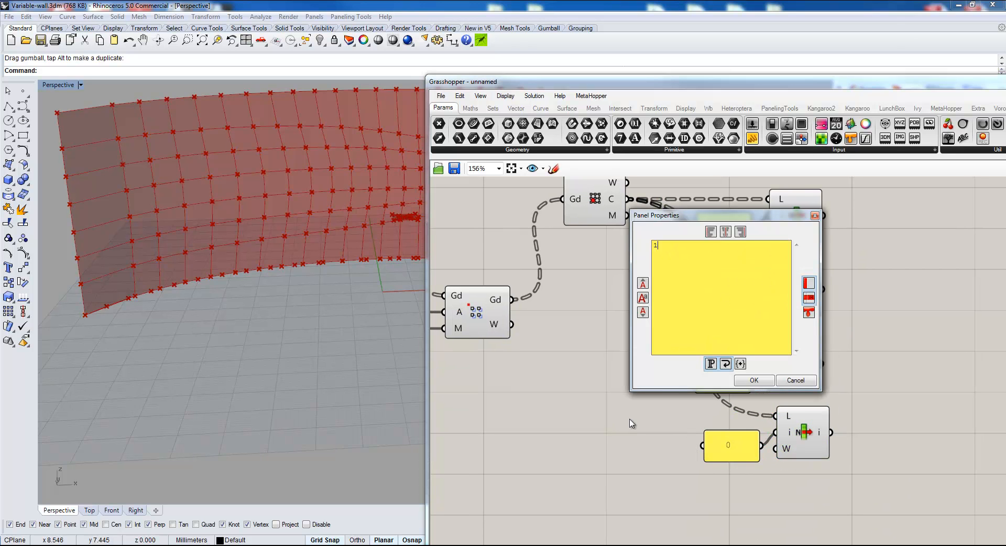
left_click(754, 381)
double_click(728, 375)
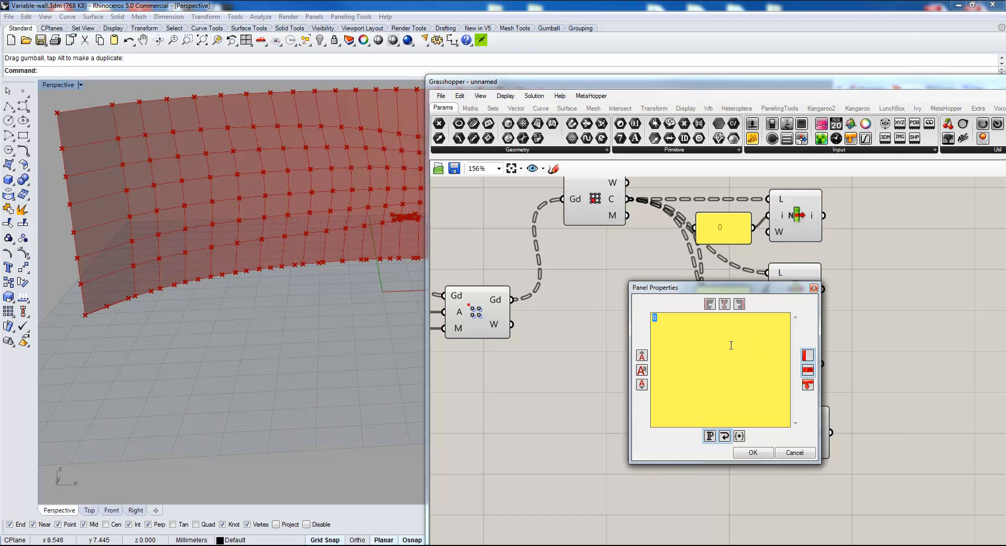
left_click(748, 456)
left_click(730, 442)
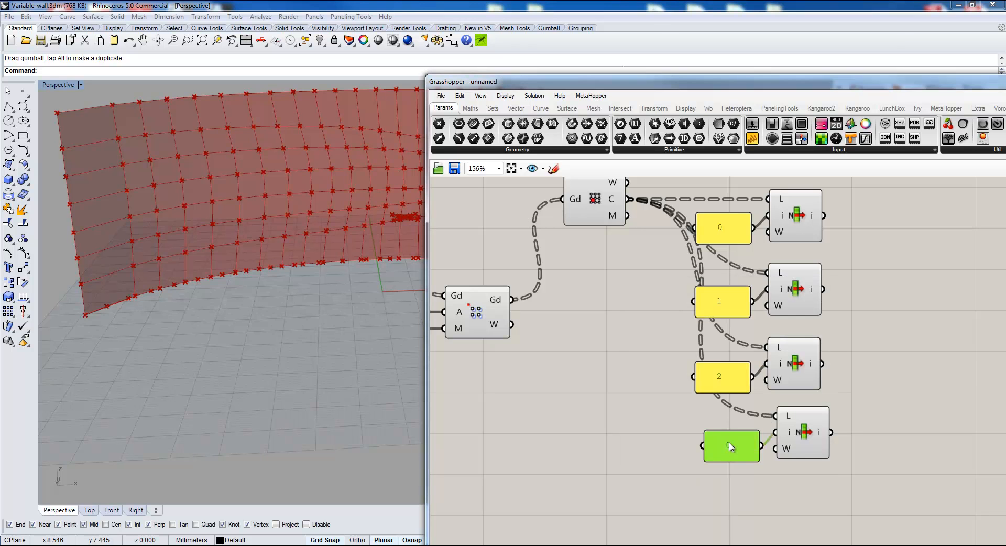
double_click(729, 442)
left_click(757, 522)
Step: Align the four panel and List Item pairs into an even vertical column
scroll(586, 386, "down", 3)
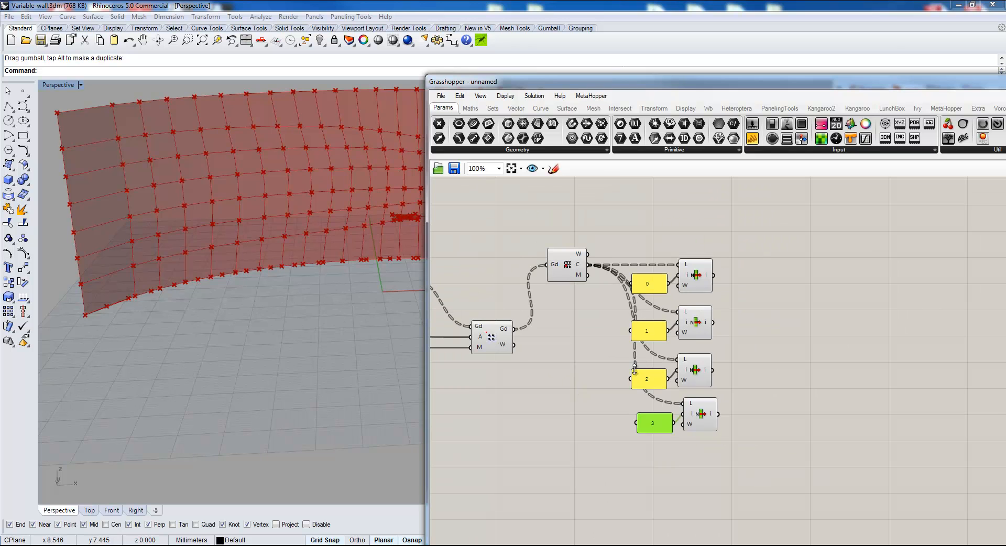
left_click_drag(778, 245, 629, 441)
left_click(766, 405)
left_click_drag(752, 361, 704, 369)
left_click_drag(748, 302, 626, 346)
left_click_drag(682, 329, 688, 330)
mouse_move(752, 248)
left_mouse_down()
mouse_move(678, 282)
mouse_move(703, 276)
left_mouse_up()
left_click(599, 325)
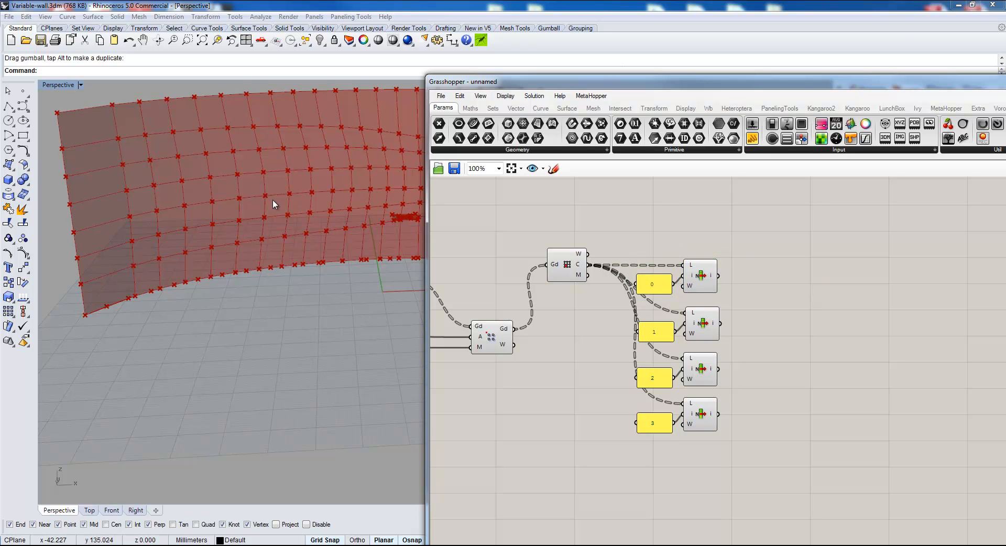
Step: Move the surface cluster beside the outputs of the four List Items
right_click_drag(605, 353, 607, 351)
scroll(606, 351, "down", 5)
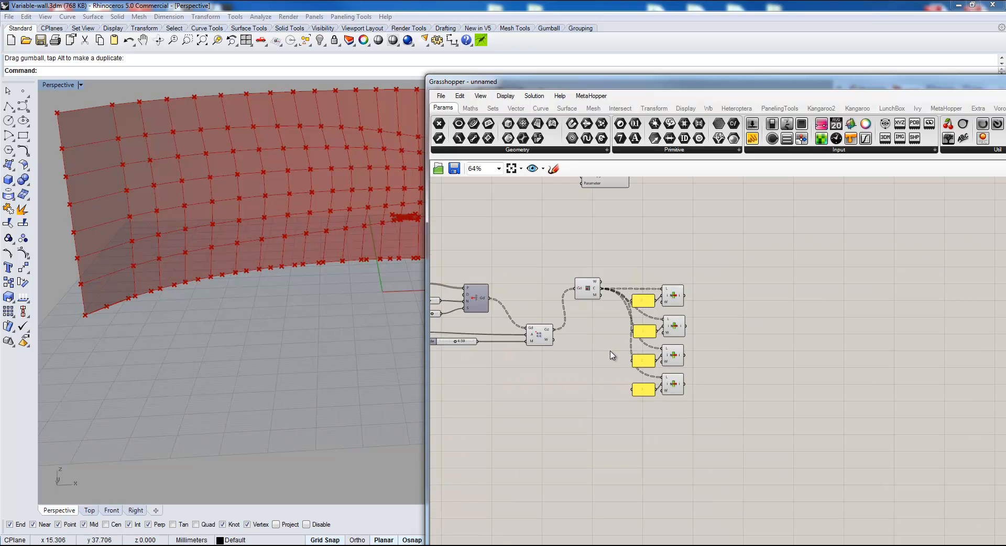
scroll(571, 369, "up", 2)
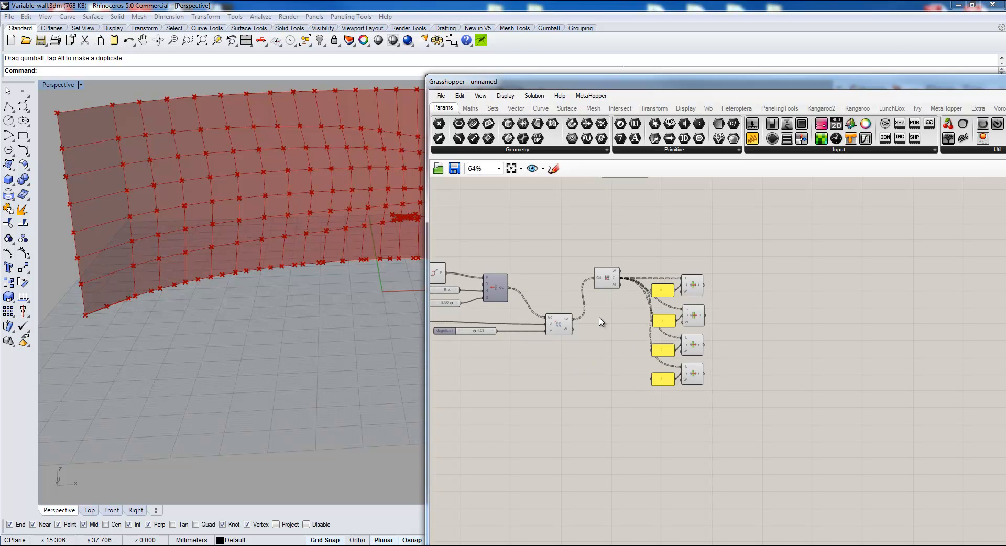
right_click_drag(659, 236, 602, 329)
left_click_drag(579, 269, 734, 427)
scroll(702, 428, "up", 2)
right_click_drag(702, 429, 723, 337)
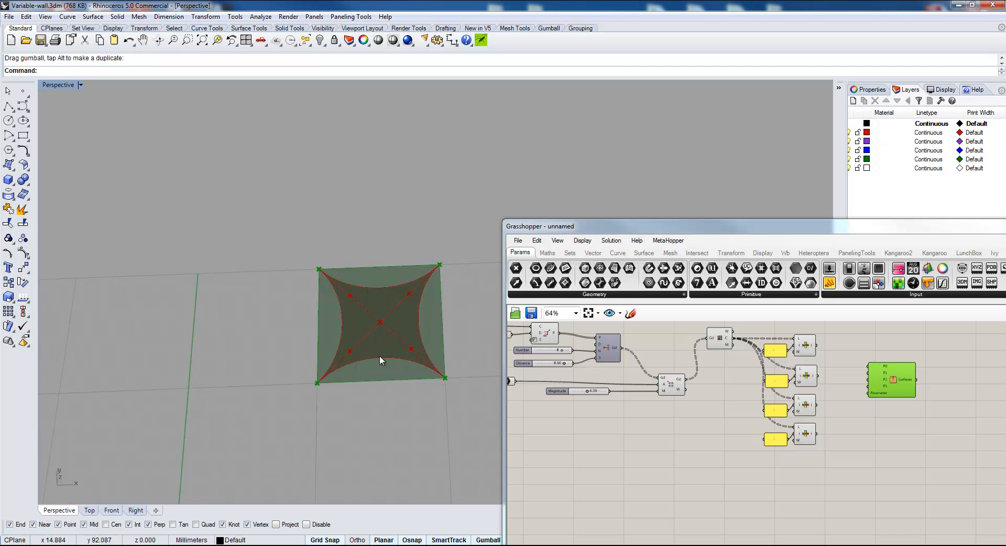
Step: Search for the PanelingTools center grid component with Gd and S inputs and add it below the Magnitude slider
right_click_drag(647, 441, 731, 469)
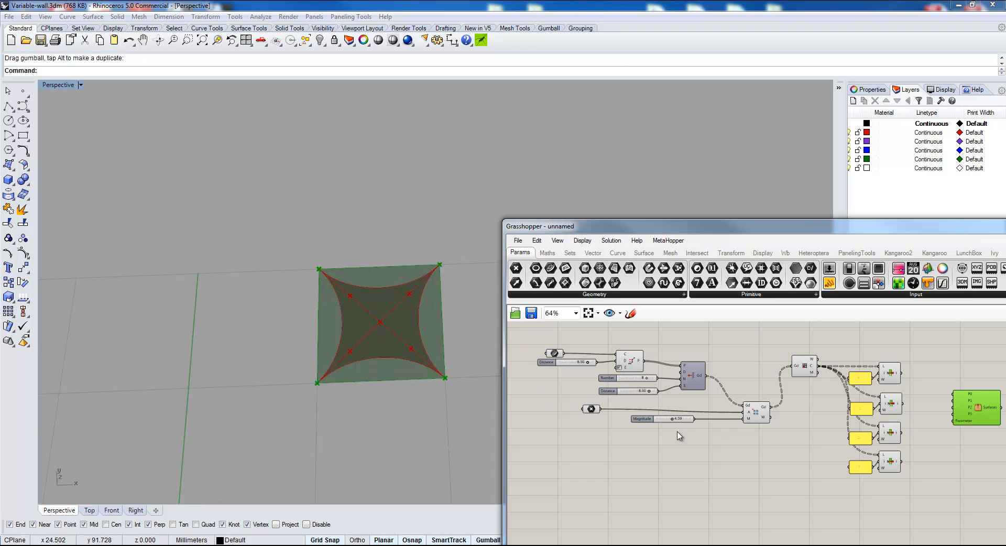
scroll(636, 406, "up", 4)
left_click(589, 398)
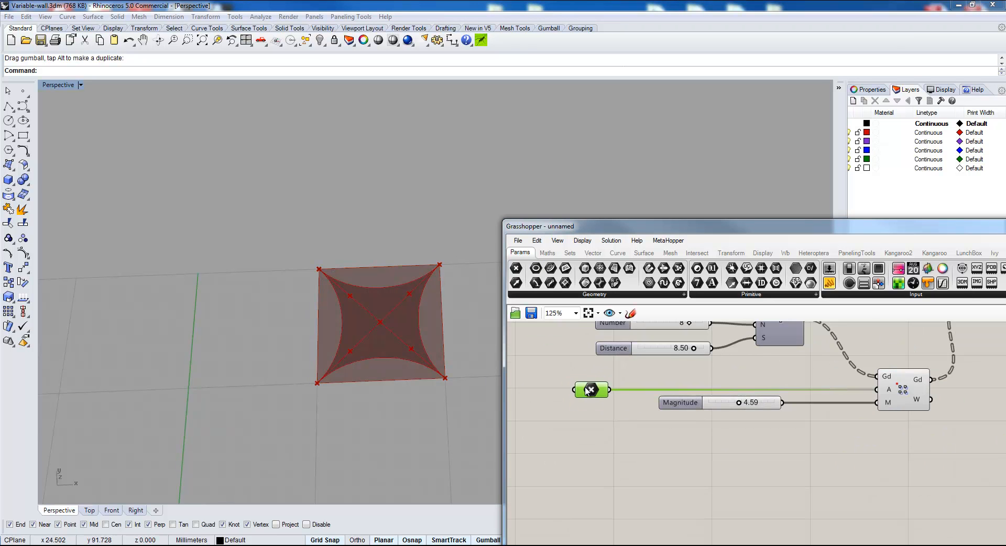
left_click_drag(766, 229, 408, 109)
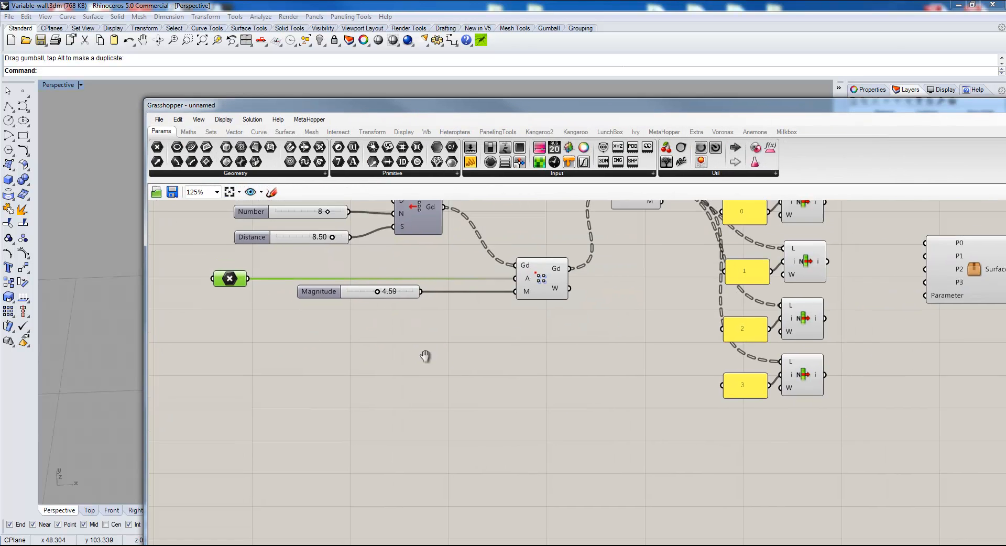
right_click_drag(431, 341, 431, 401)
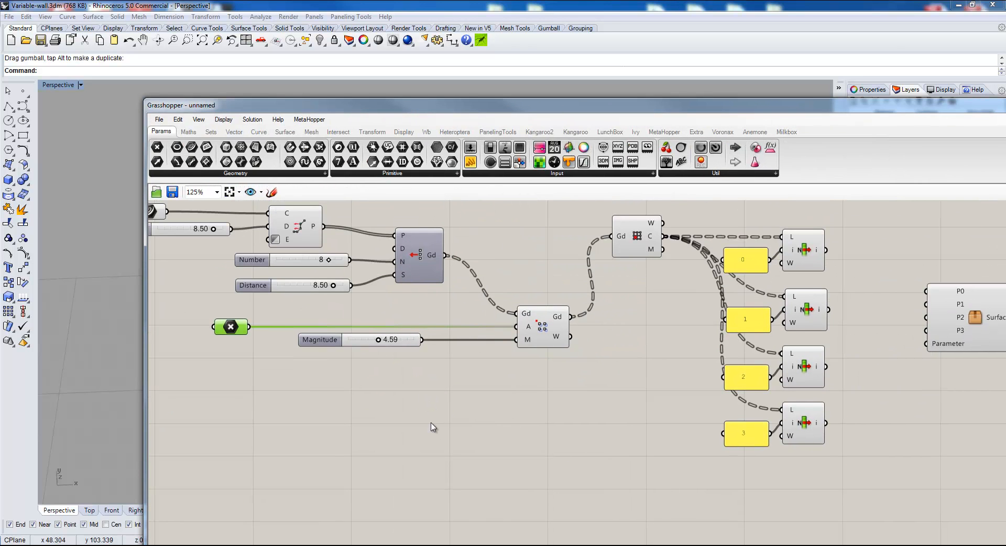
double_click(419, 444)
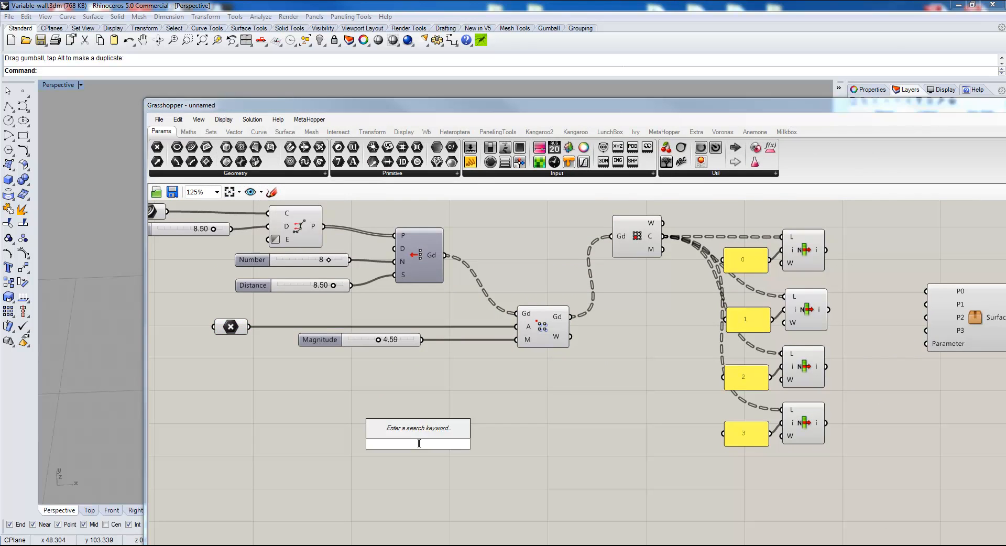
type("cenr")
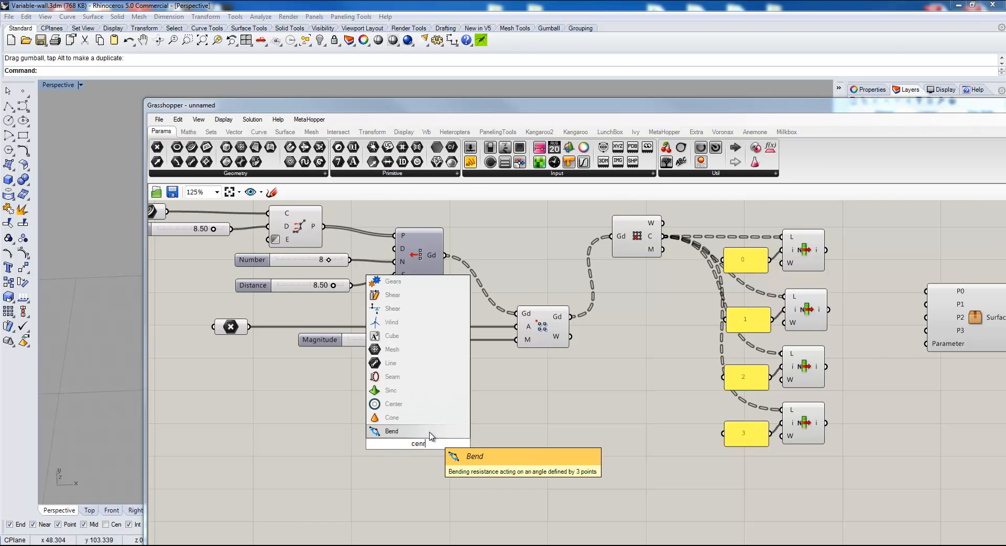
key("BackSpace")
left_click(430, 436)
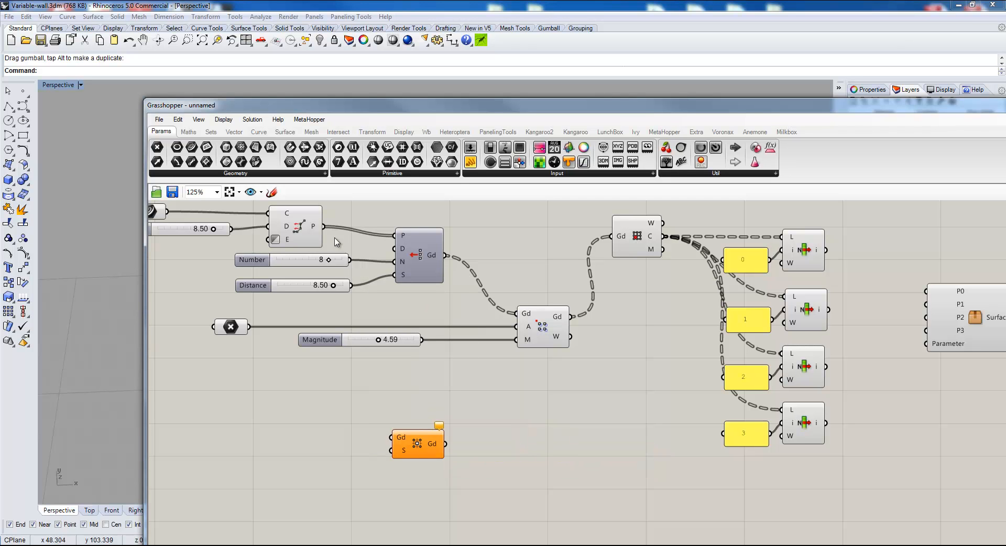
Step: Place the center grid component beside the base grid component and connect the base grid's Gd output to its Gd input
left_click_drag(443, 258, 503, 261)
left_click_drag(461, 105, 733, 119)
scroll(259, 289, "up", 5)
scroll(259, 290, "down", 6)
right_click_drag(186, 362, 388, 293, "shift")
right_click_drag(225, 409, 152, 195)
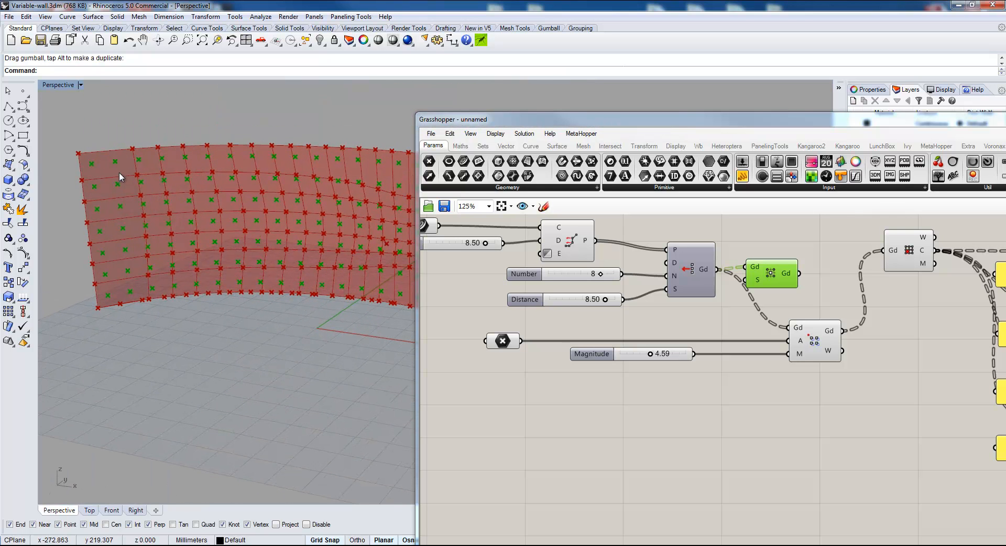
Step: Enable the base grid component's preview and disable the previews of the attractor and center grid components
left_click(701, 270)
middle_click(700, 269)
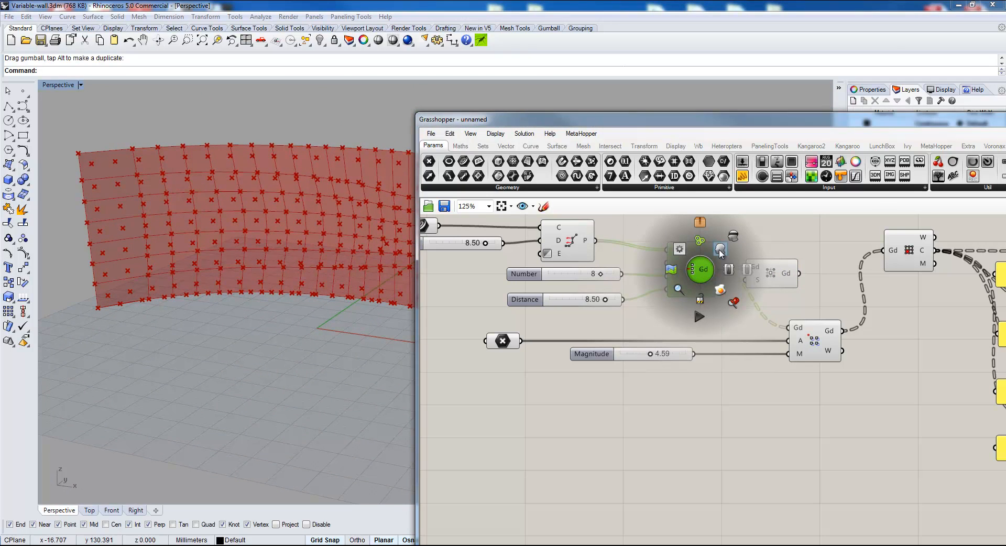
left_click(720, 250)
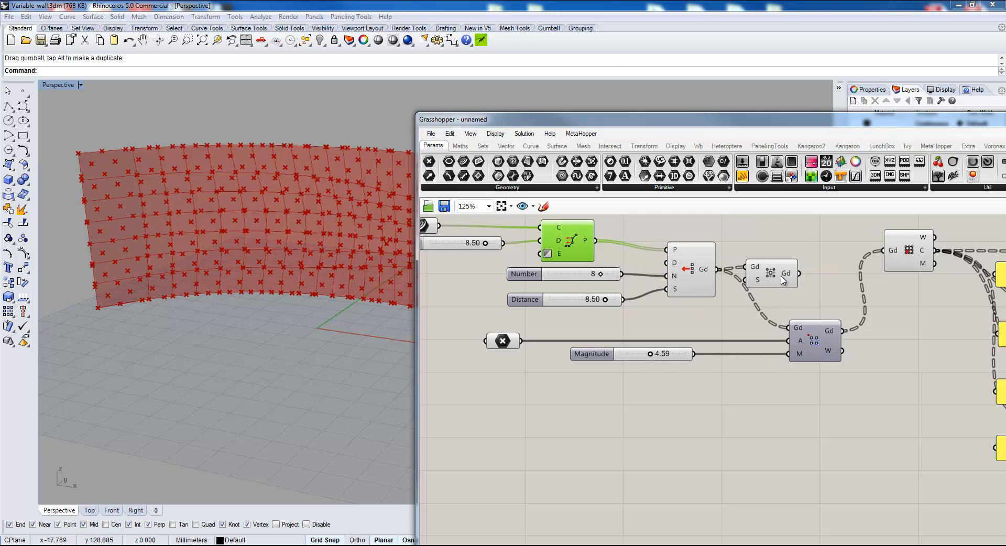
left_click(784, 281)
middle_click(783, 280)
left_click(814, 245)
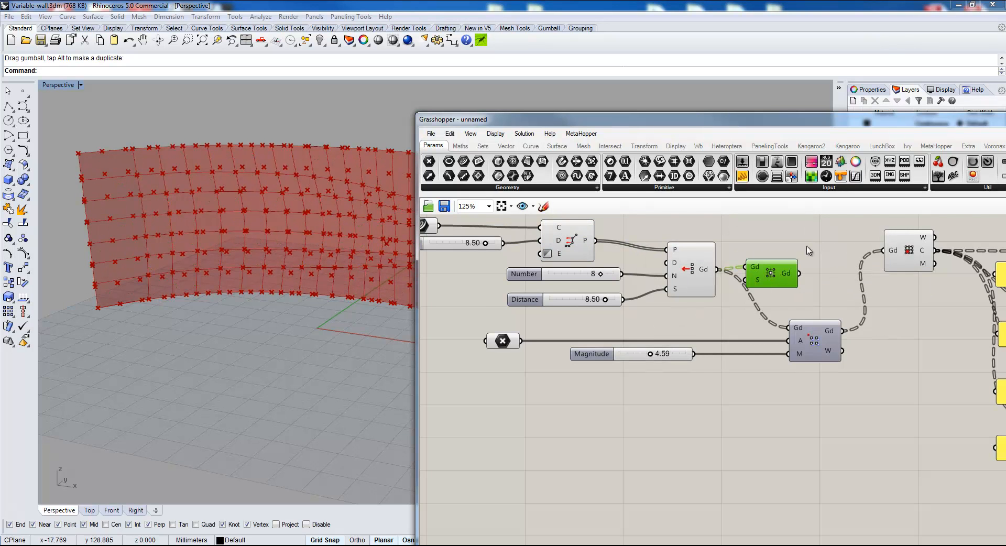
Step: Place the center grid component and the attractor point parameter below the Point Attraction component, clearing space under it
right_click_drag(704, 311, 593, 289)
left_click_drag(676, 255, 618, 380)
left_click(708, 313)
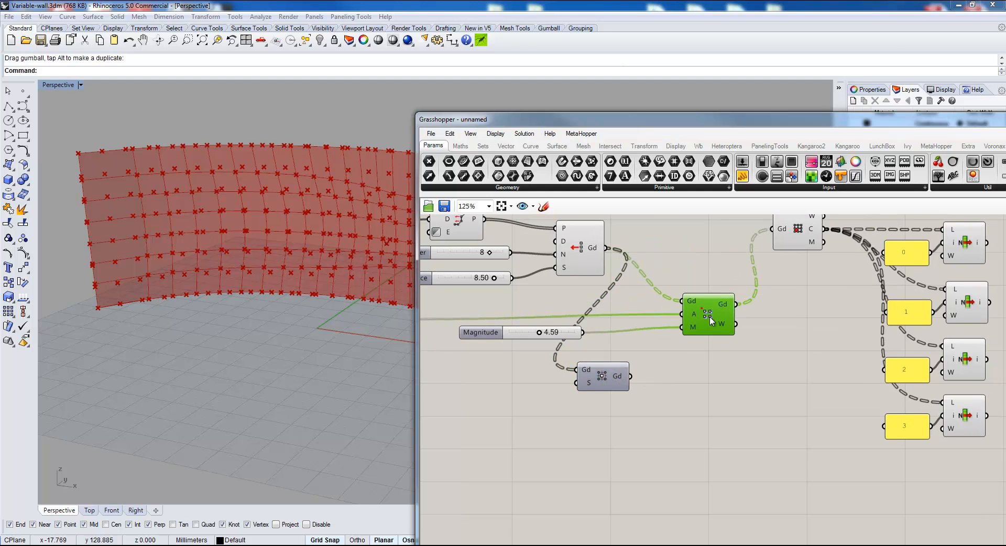
left_click_drag(710, 311, 711, 321)
right_click_drag(669, 351, 674, 332)
right_click_drag(674, 332, 711, 273)
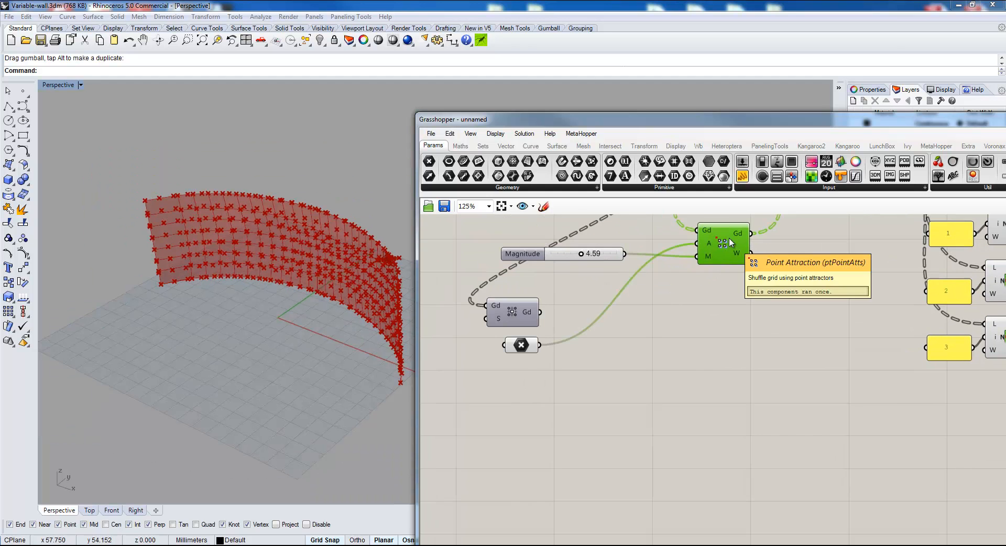
Step: Duplicate the Point Attraction component below the original and connect the center grid's Gd output to the copy's Gd input
key("ctrl+c")
key("ctrl+v")
left_click_drag(732, 242, 737, 320)
left_click_drag(541, 313, 709, 315)
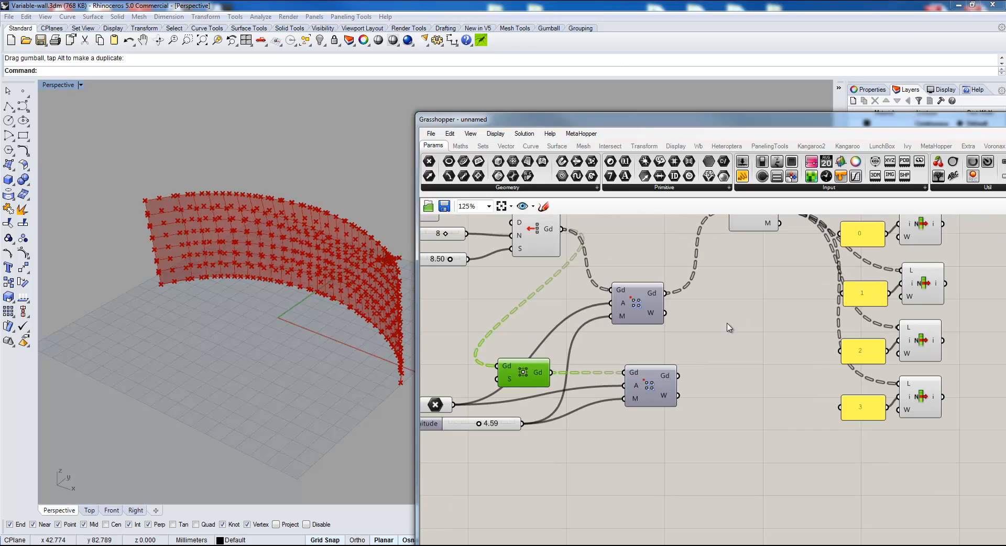
Step: Add an enlarged panel that displays the W output of the duplicated Point Attraction component
left_click_drag(742, 175, 818, 476)
left_click_drag(678, 395, 762, 475)
right_click_drag(765, 475, 638, 400)
left_click_drag(739, 408, 862, 314)
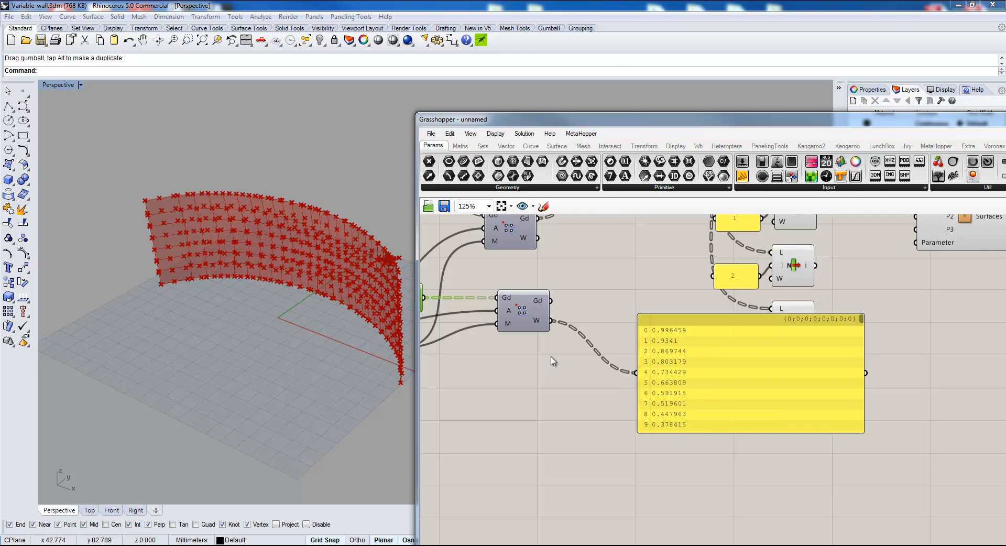
Step: Flatten the W output of the duplicated Point Attraction component
right_click_drag(529, 331, 543, 323)
right_click(561, 311)
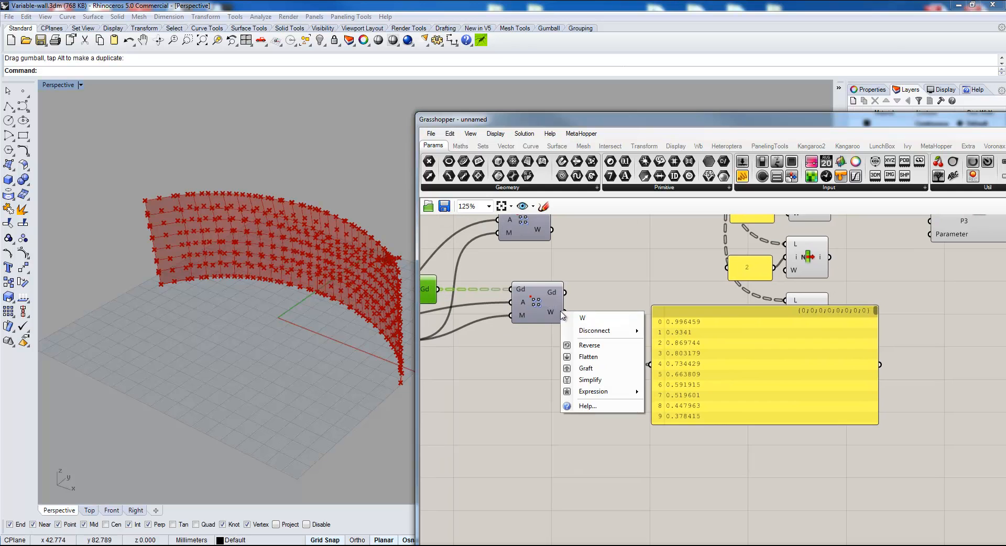
left_click(616, 356)
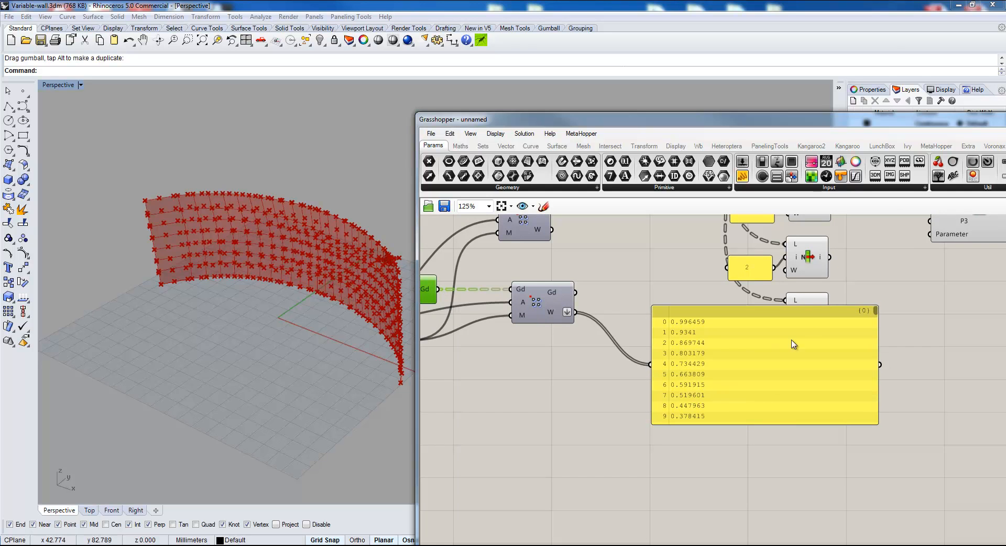
Step: Examine the panel's flattened weight list through to its end and the Gd output of the lower Point Attraction component
left_click_drag(875, 313, 874, 336)
left_click_drag(874, 336, 875, 420)
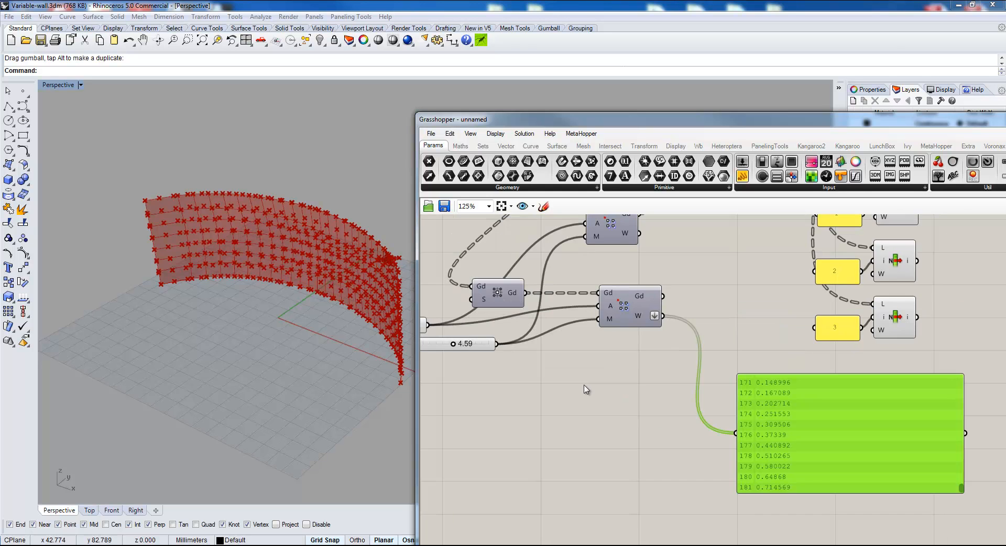
right_click_drag(583, 378, 655, 424)
scroll(731, 331, "down", 2)
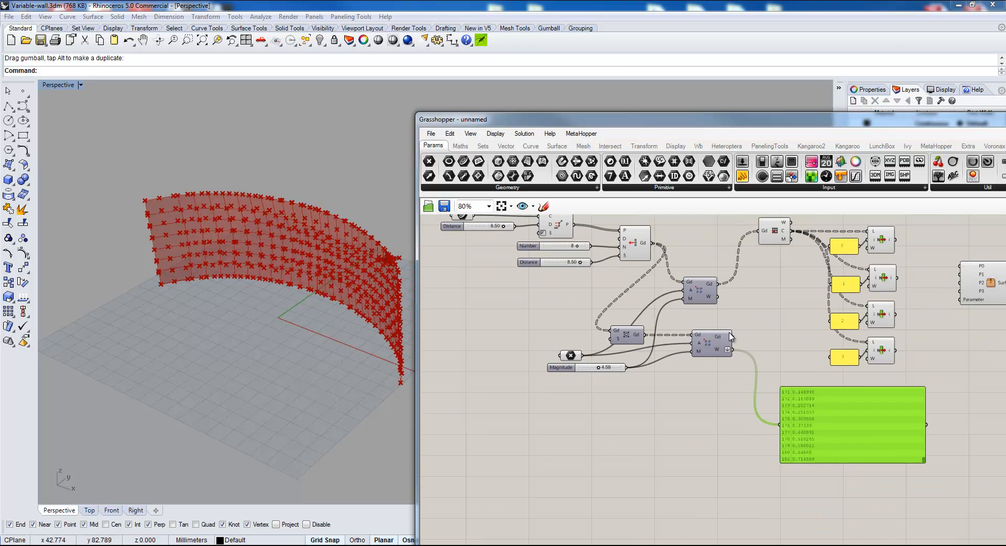
right_click_drag(730, 332, 685, 381)
scroll(668, 373, "up", 3)
right_click_drag(729, 326, 677, 310)
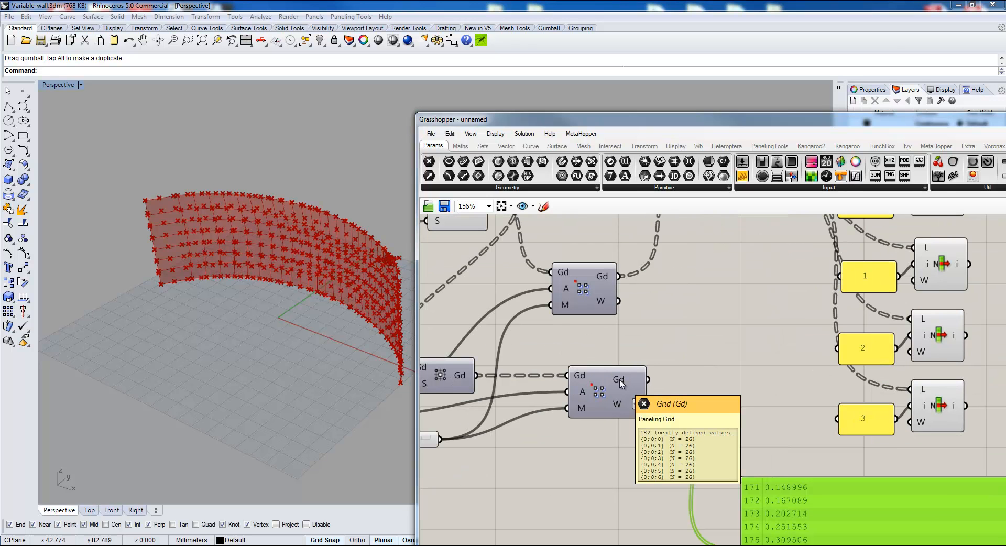
Step: Add a Graft Tree component and connect the flattened W output of the lower Point Attraction to its input
scroll(619, 380, "down", 3)
right_click_drag(619, 379, 607, 299)
left_click_drag(604, 316, 596, 338)
double_click(625, 379)
type("gra")
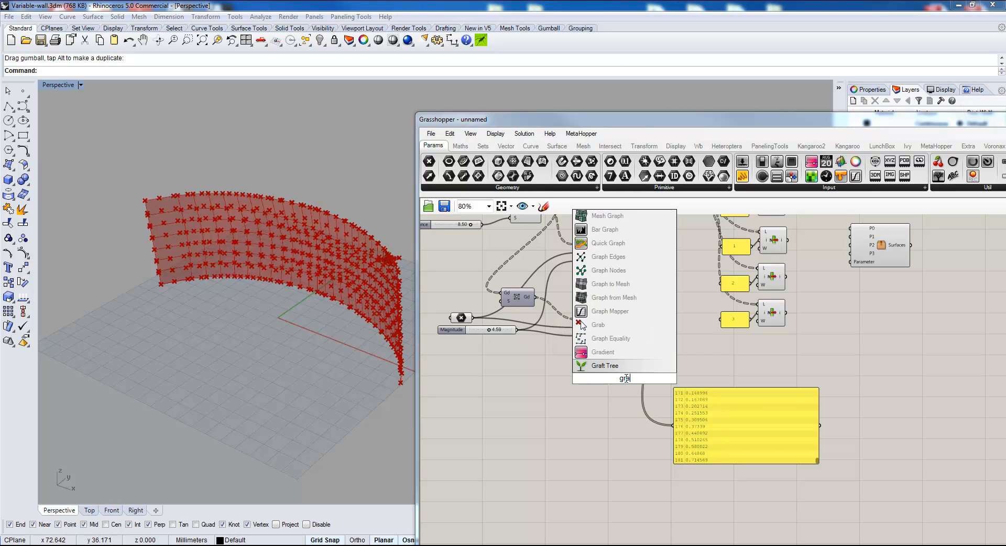
left_click(622, 369)
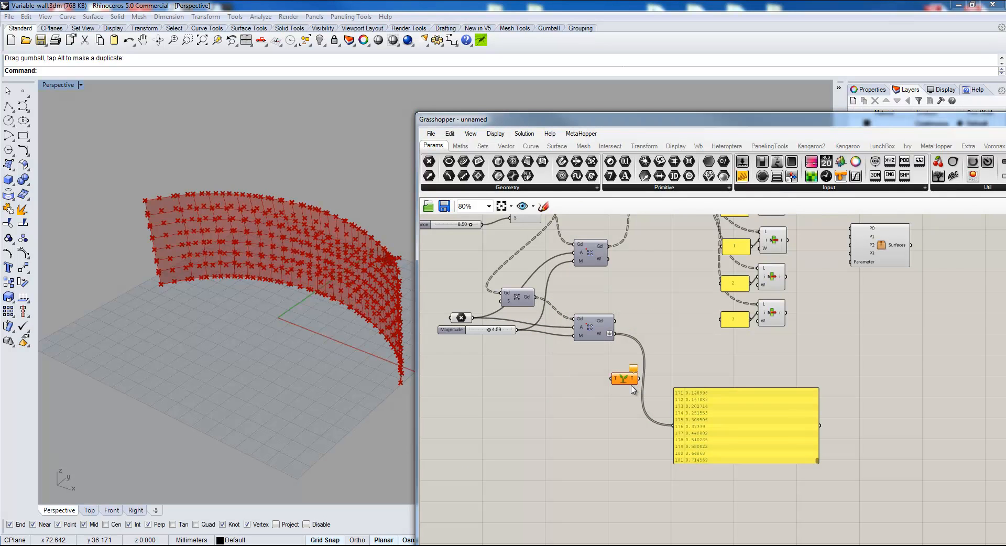
left_click_drag(636, 377, 691, 345)
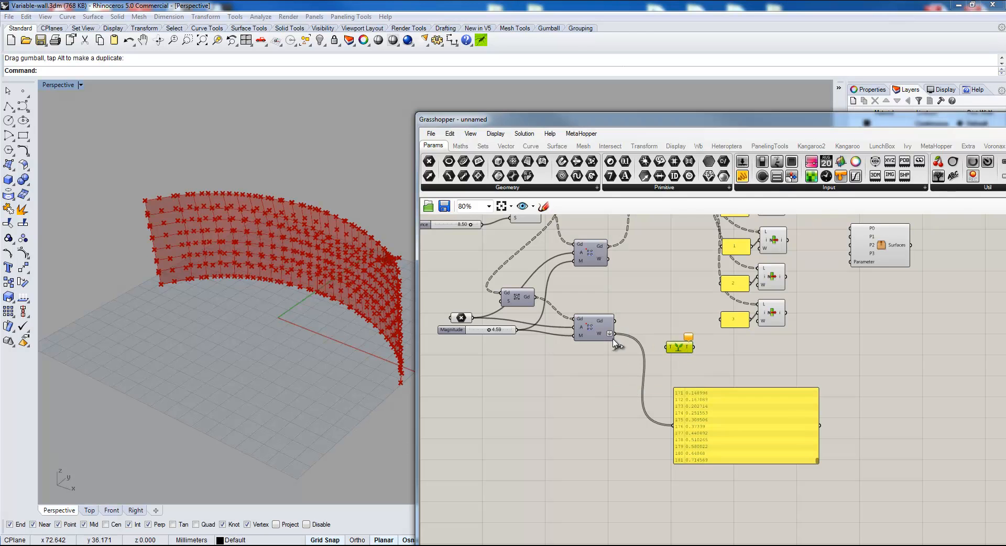
left_click_drag(614, 335, 668, 347)
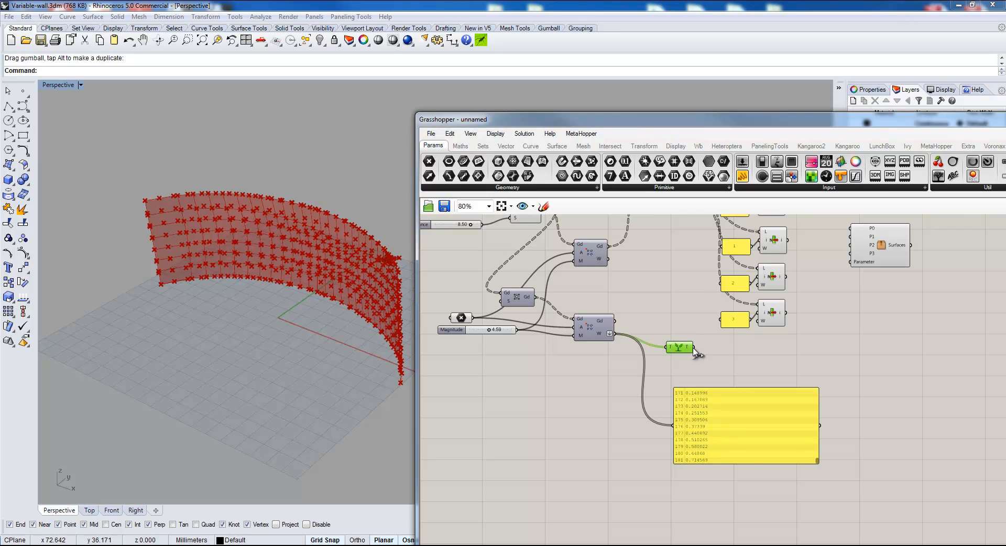
Step: Delete the weights panel and move the Graft Tree and lower Point Attraction components further down
left_click(691, 410)
key("Delete")
left_click_drag(682, 354, 687, 379)
left_click_drag(596, 336, 602, 360)
scroll(663, 315, "down", 2)
right_click_drag(665, 311, 686, 394)
scroll(658, 352, "up", 1)
Step: Disable the previews of the base grid, cell component and the component that generates points from the curve
left_click_drag(714, 262, 581, 378)
middle_click(625, 269)
left_click(660, 239)
right_click_drag(293, 319, 310, 289)
left_click_drag(566, 267, 498, 329)
middle_click(602, 288)
left_click(647, 257)
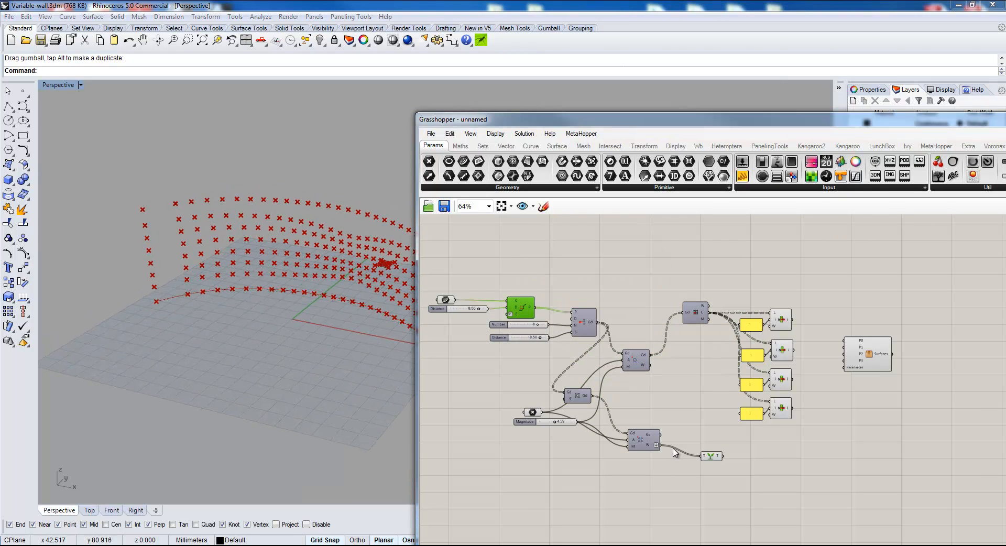
Step: Disable the previews of the four List Item components
left_click(710, 457)
left_click_drag(799, 298, 768, 429)
middle_click(791, 270)
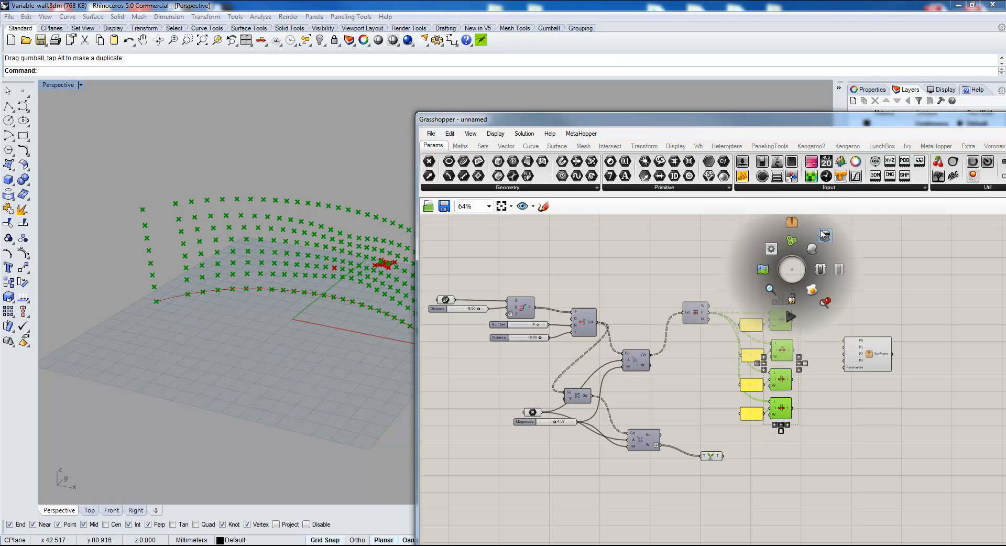
left_click(824, 235)
Step: Select the attractor point in the Perspective viewport and move the Magnitude slider further below the point parameter
right_click_drag(470, 338, 461, 336)
right_click_drag(288, 339, 293, 320)
left_click(320, 301)
left_click(523, 412)
left_click_drag(537, 423, 526, 436)
Step: Connect the List Items for indices 0 to 3 to the surface cluster's P0, P1, P2 and P3 inputs
right_click_drag(814, 367, 699, 287)
scroll(702, 308, "up", 2)
left_click_drag(624, 253, 703, 270)
left_click_drag(624, 300, 702, 281)
left_click_drag(623, 346, 703, 291)
left_click_drag(748, 281, 746, 310)
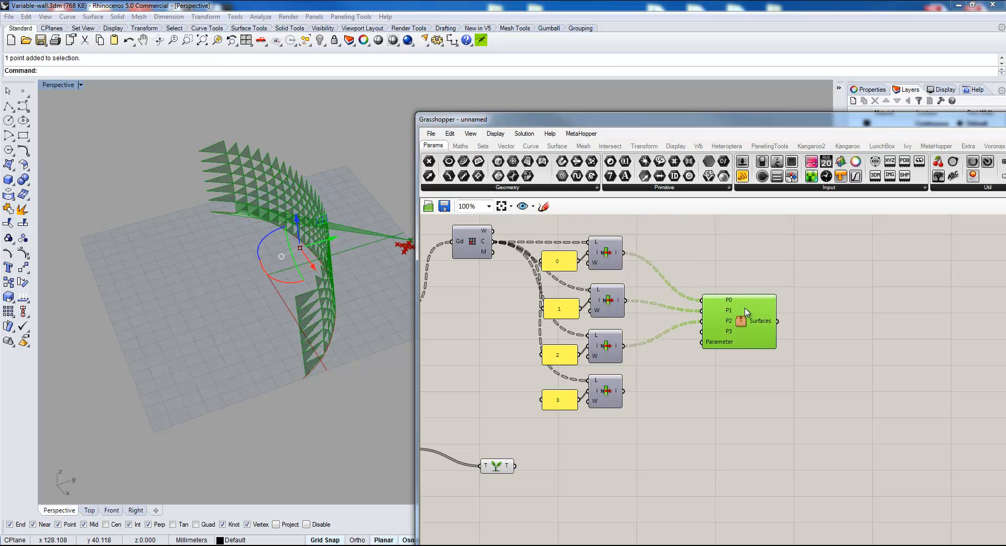
left_click_drag(625, 390, 701, 331)
right_click_drag(332, 314, 262, 254)
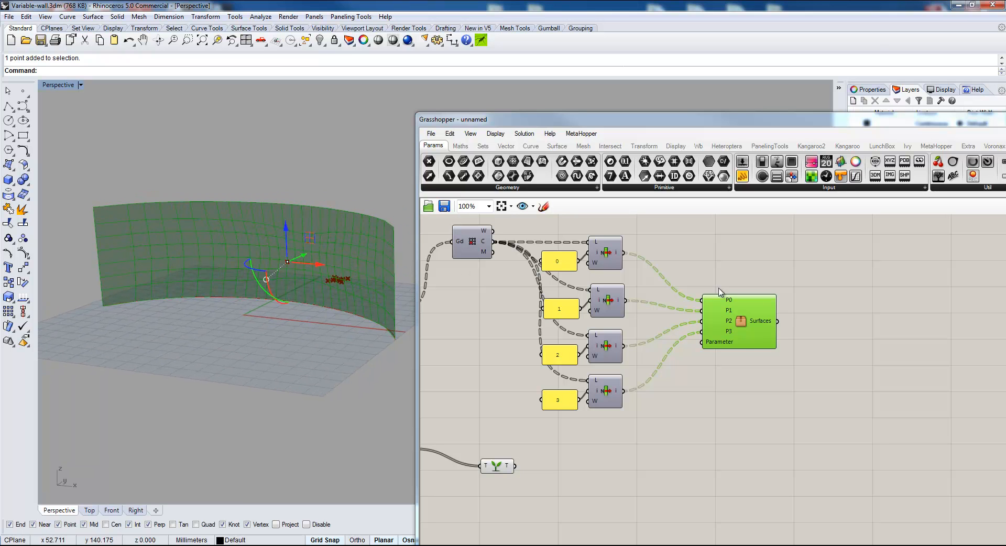
Step: Switch the surface cluster's preview off and back on, and move the Graft Tree component closer to the cluster
middle_click(740, 319)
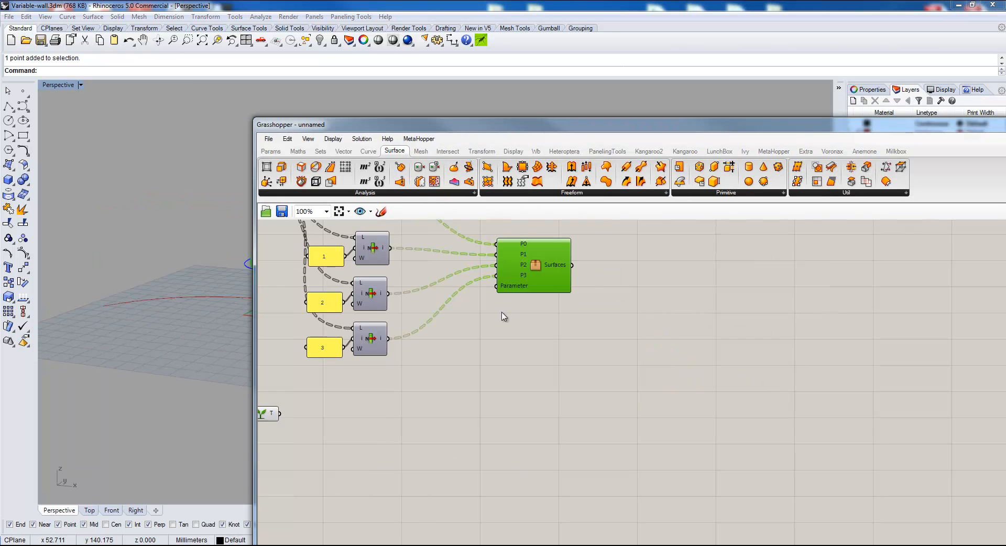
left_click_drag(312, 392, 371, 379)
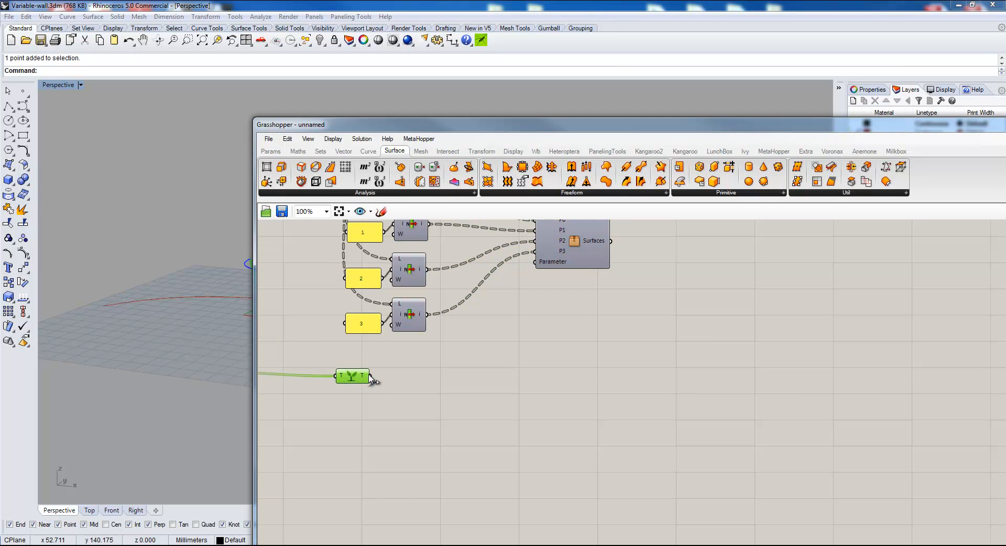
middle_click(590, 241)
left_click(572, 261)
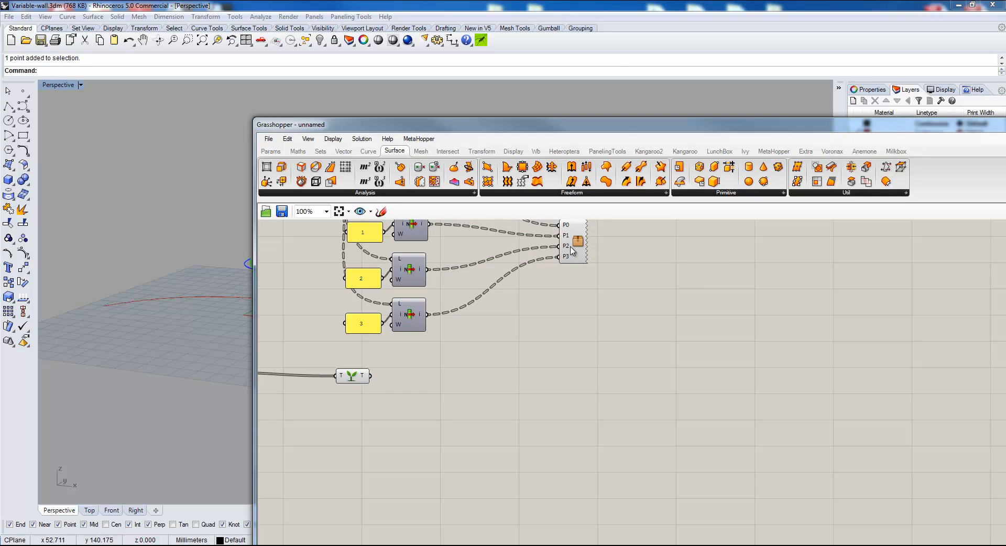
left_click(572, 249)
middle_click(575, 272)
left_click(581, 267)
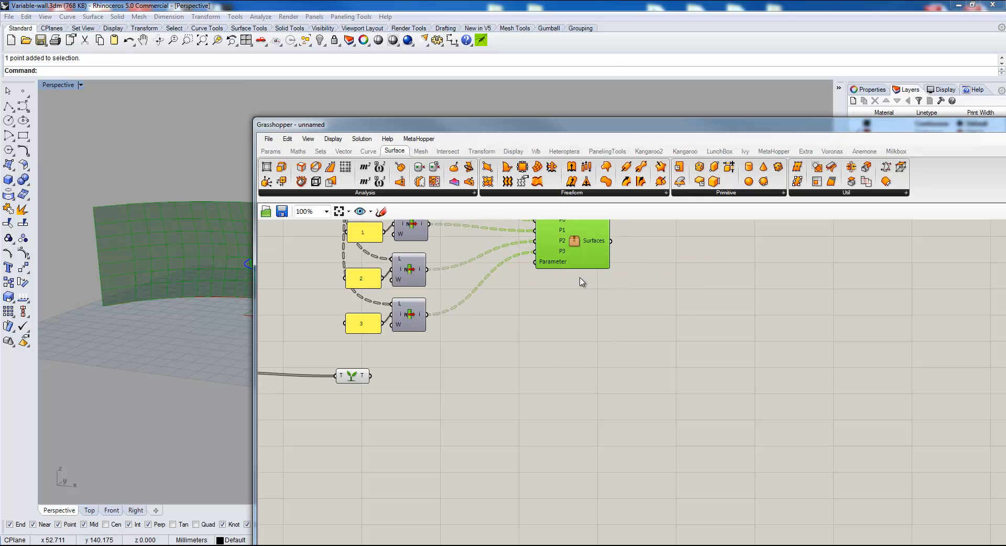
Step: Connect the Graft Tree output to the surface cluster's Parameter input and place the Graft Tree below the List Items
right_click_drag(508, 310, 486, 337)
left_click_drag(402, 131, 618, 82)
left_click_drag(568, 359, 733, 243)
scroll(241, 283, "up", 2)
left_click_drag(344, 275, 344, 278)
left_click_drag(551, 358, 598, 336)
right_click_drag(506, 359, 729, 332)
scroll(721, 331, "down", 1)
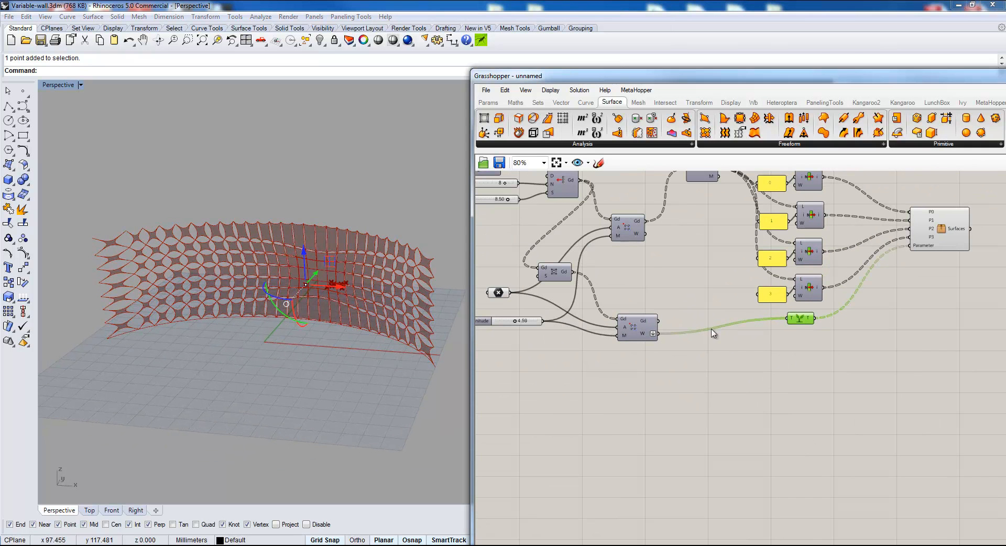
Step: Highlight the surface cluster to inspect its panels and move the Magnitude slider lower beneath the attractor point parameter
left_click(938, 224)
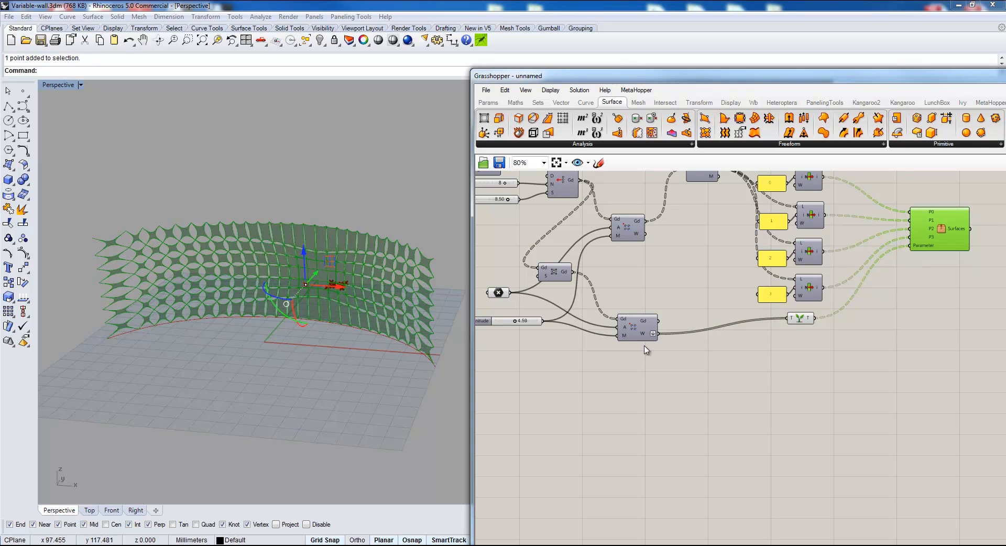
right_click_drag(604, 341, 613, 335)
right_click_drag(265, 304, 281, 310)
scroll(345, 316, "up", 6)
right_click_drag(358, 320, 339, 331)
left_click_drag(498, 319, 512, 341)
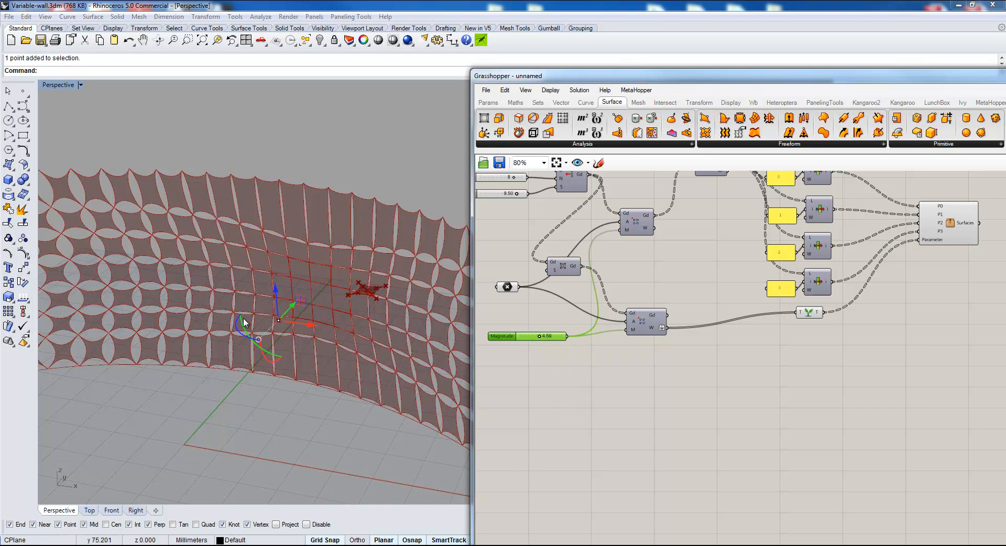
Step: Examine from several angles how the wall's panel openings vary around the attractor point
right_click_drag(337, 355, 338, 265)
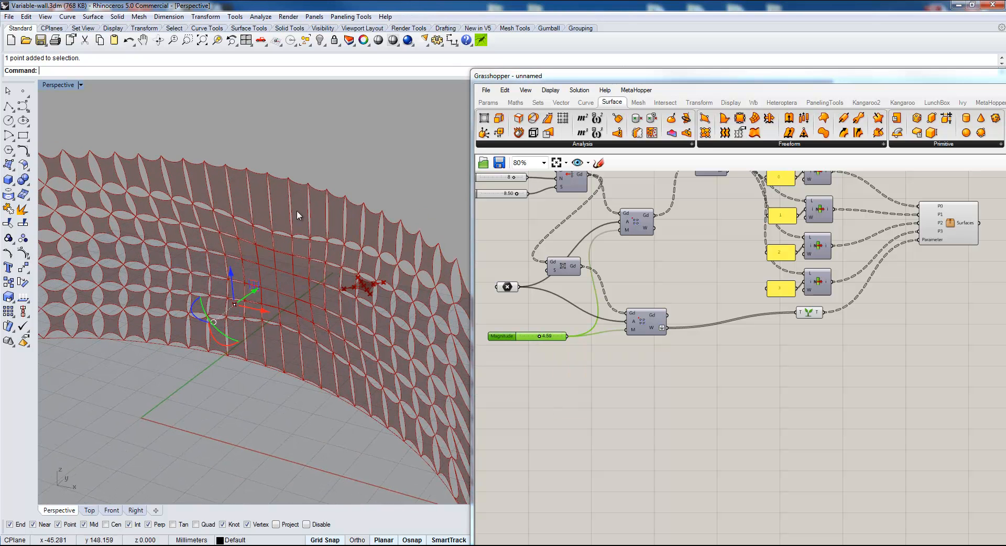
right_click_drag(552, 347, 614, 462)
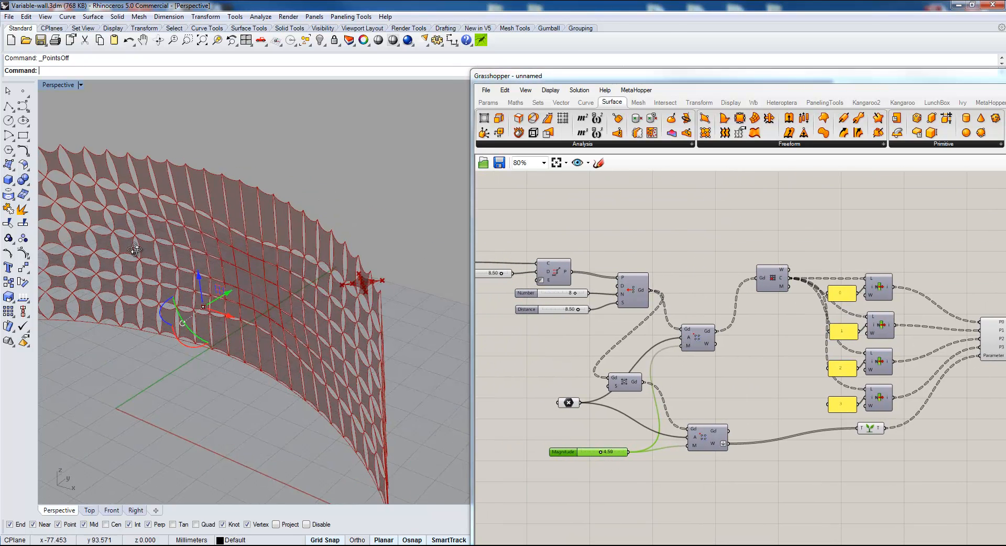
right_click_drag(105, 299, 295, 275)
scroll(277, 250, "down", 5)
scroll(295, 275, "up", 4)
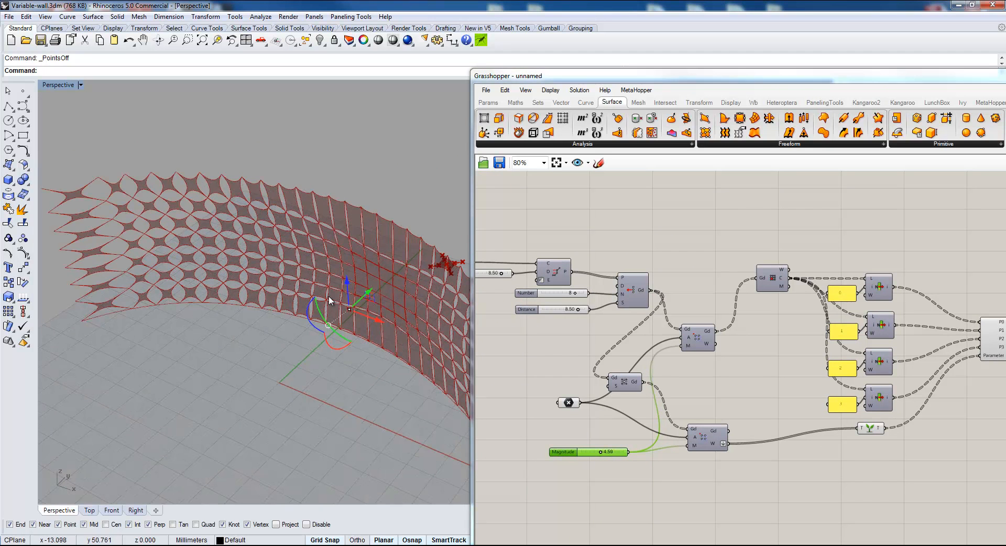
scroll(767, 487, "up", 3)
Step: Set the Magnitude slider feeding both Point Attraction components to 4.51 and check the wall's openings
left_click(709, 441)
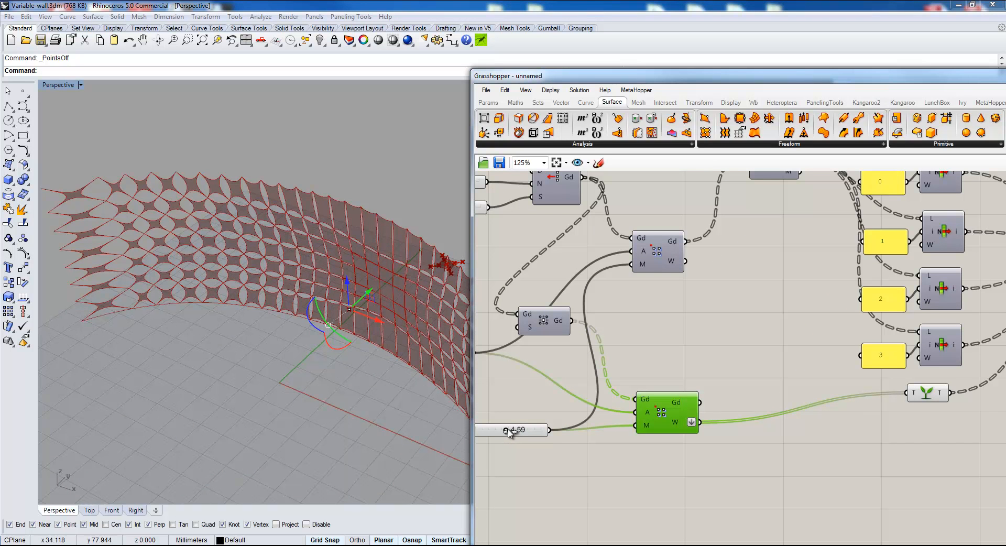
left_click_drag(507, 431, 512, 429)
right_click_drag(375, 300, 333, 266, "ctrl")
scroll(333, 266, "down", 4)
scroll(393, 320, "up", 2)
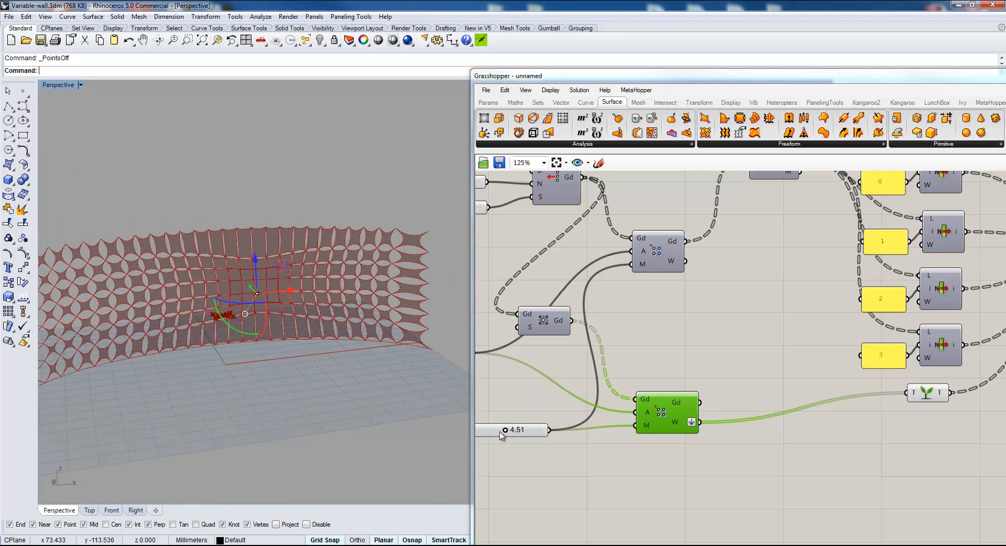
mouse_move(506, 430)
left_mouse_down()
mouse_move(487, 430)
mouse_move(523, 431)
mouse_move(510, 427)
left_mouse_up()
right_click_drag(775, 440, 789, 384)
right_click_drag(341, 241, 308, 261)
scroll(308, 260, "up", 4)
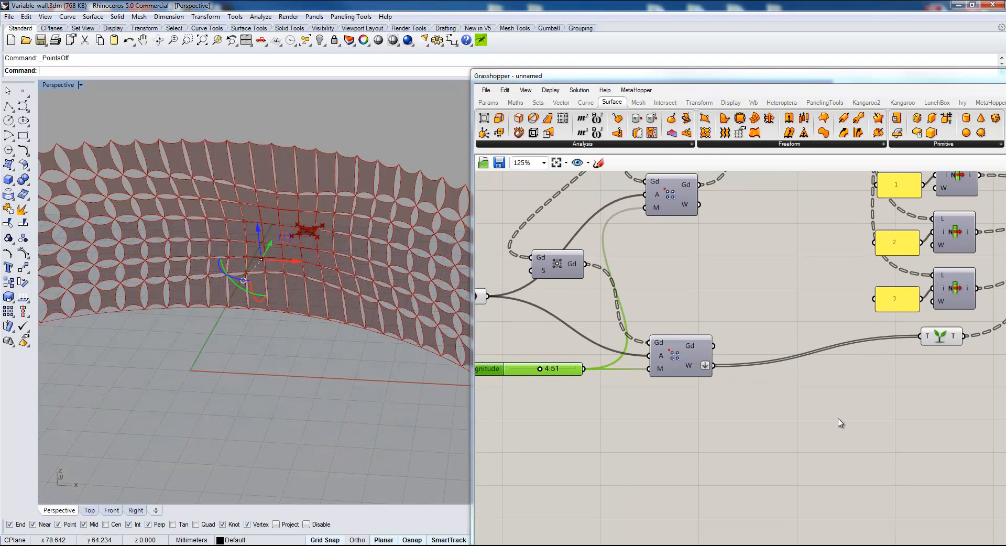
Step: Move the Graft Tree closer to the lower Point Attraction component and add an Expression component beneath it
right_click_drag(811, 410, 765, 398)
left_click_drag(869, 322, 775, 349)
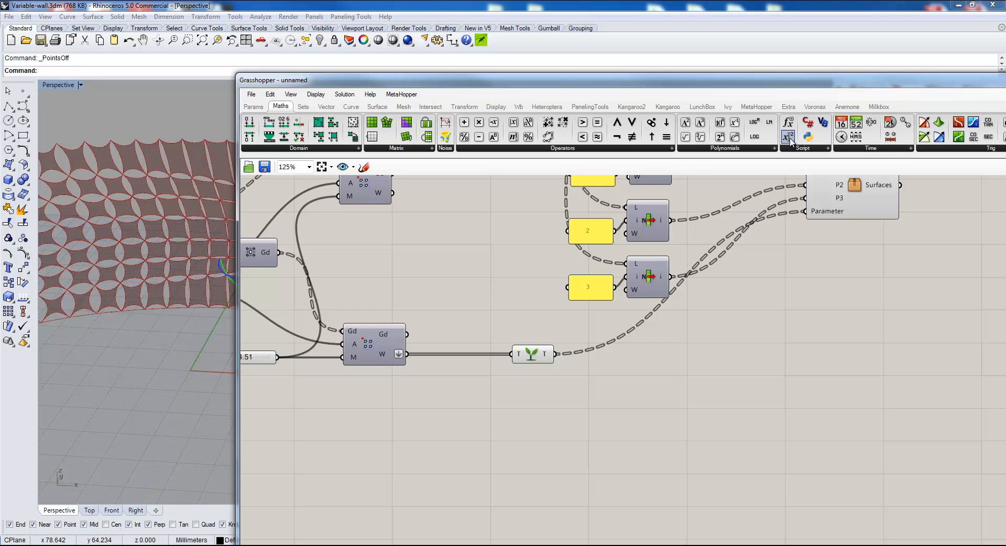
left_click_drag(789, 141, 522, 393)
scroll(521, 393, "up", 4)
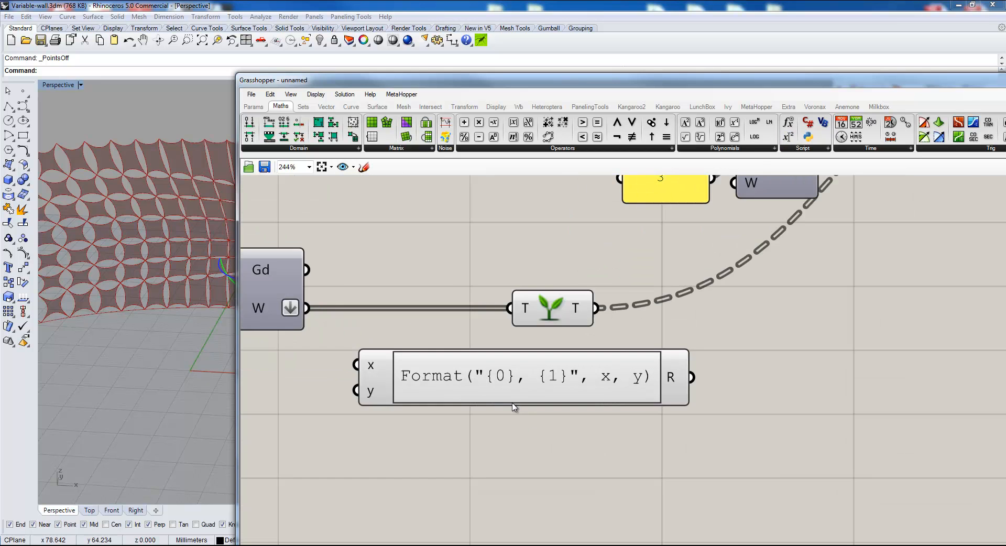
Step: Replace the Expression component's default formula with 1-x
double_click(585, 383)
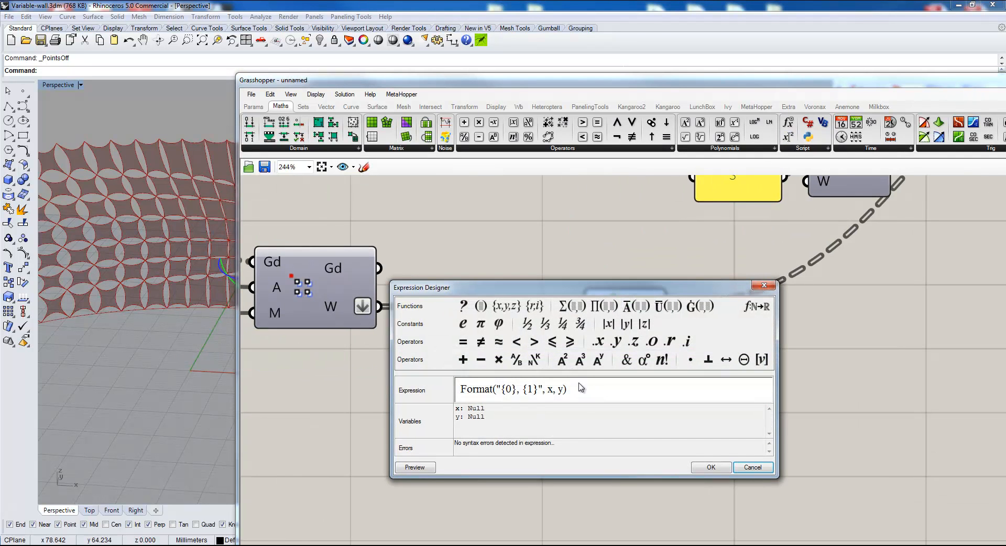
left_click_drag(580, 388, 391, 387)
key("BackSpace")
type("1-")
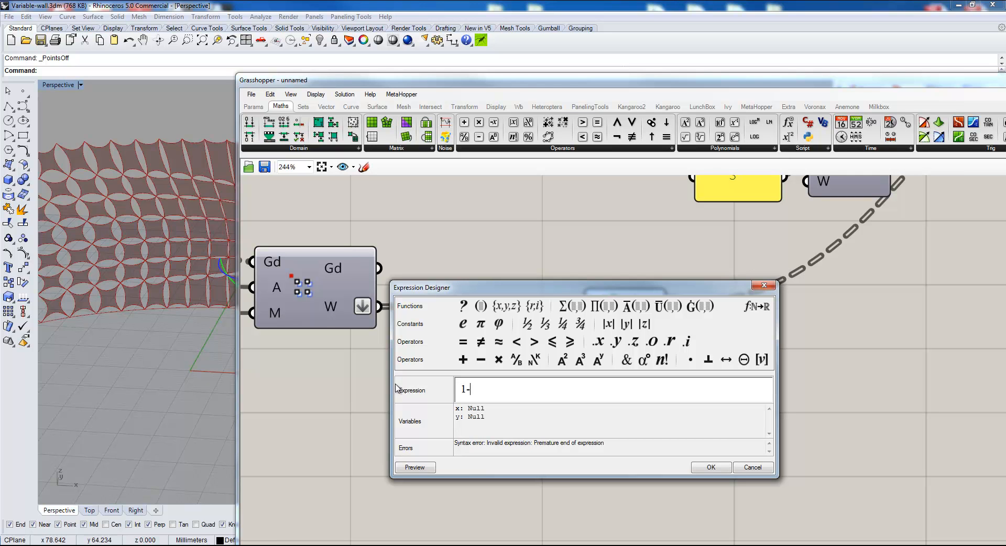
type("x")
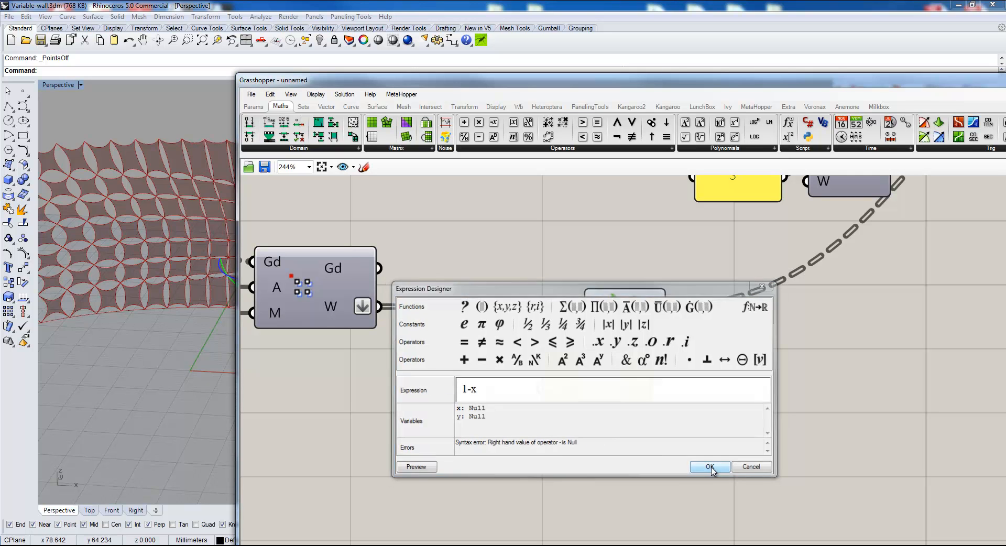
Step: Apply the 1-x formula and remove the unused y input from the Expression component
left_click(712, 468)
scroll(562, 403, "up", 5)
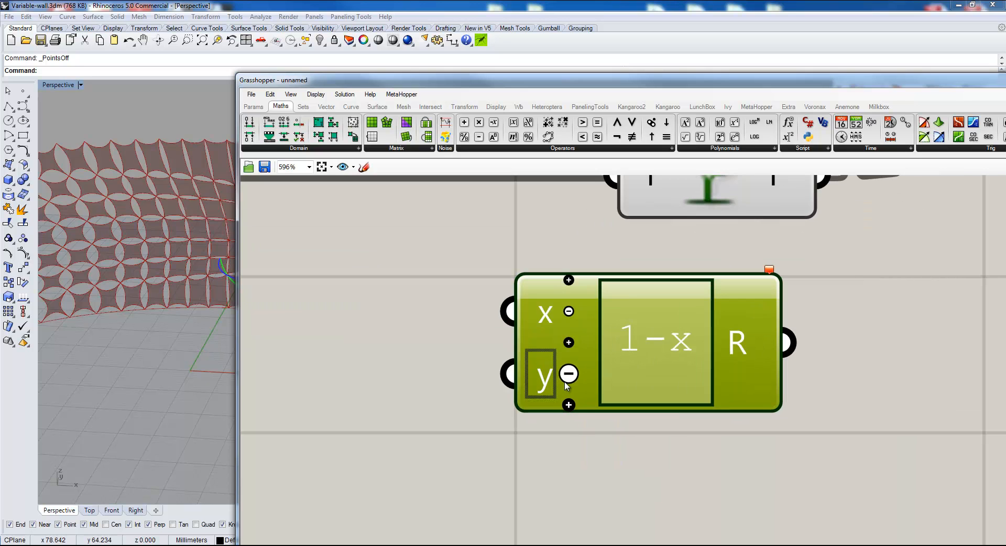
left_click(570, 378)
scroll(568, 380, "down", 4)
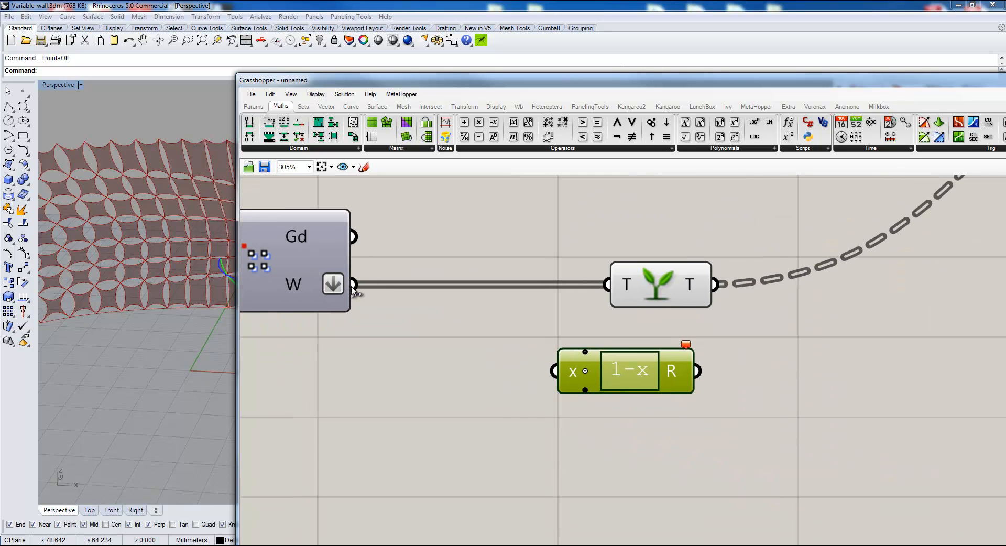
Step: Wire the lower Point Attraction's W output into the expression's x input and its R output into the Graft Tree, replacing the direct connection
left_click_drag(354, 284, 536, 387)
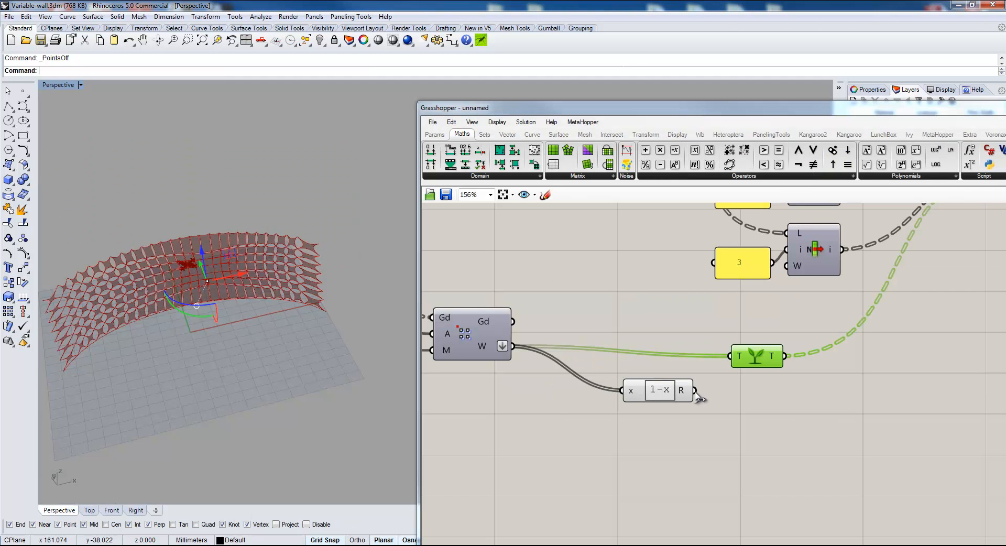
left_click_drag(695, 390, 730, 357)
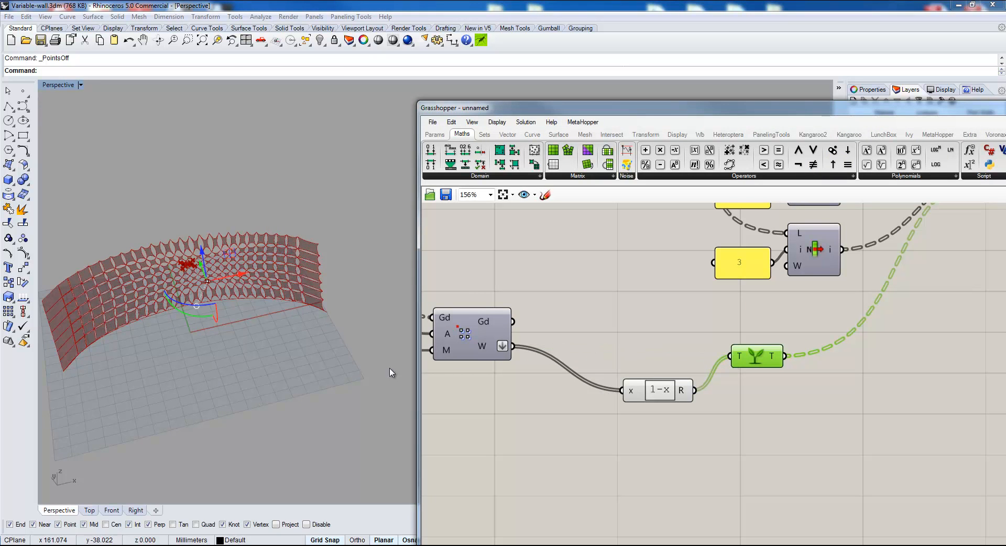
Step: Move the attractor point to several positions along the wall and check how the inverted panel openings respond
scroll(231, 270, "up", 2)
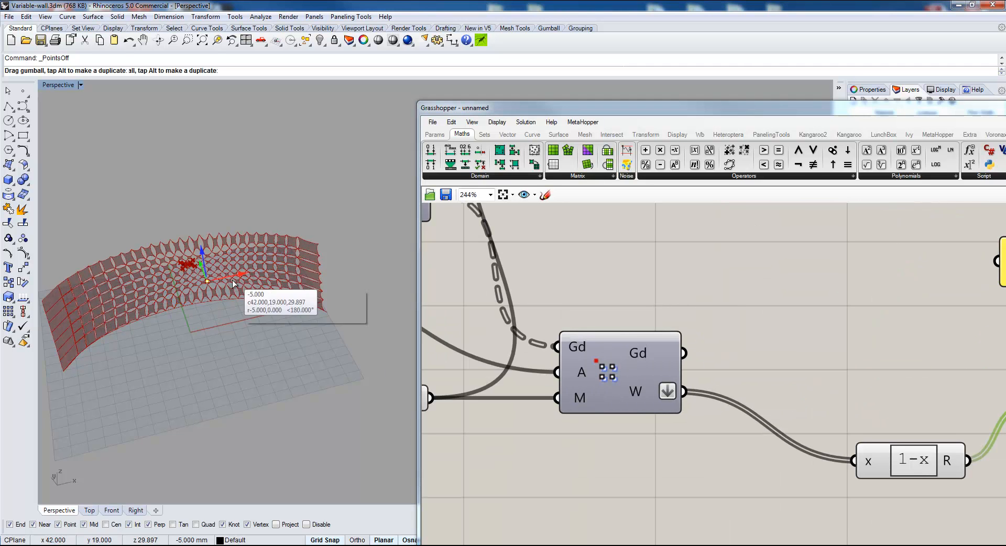
right_click_drag(176, 290, 193, 340)
scroll(195, 356, "up", 5)
scroll(194, 356, "down", 4)
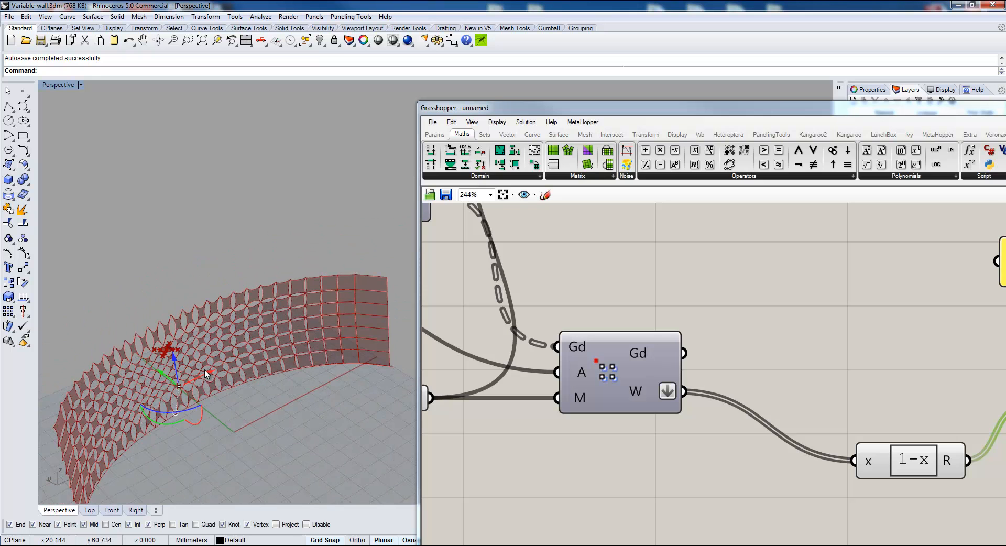
left_click_drag(217, 368, 186, 415)
right_click_drag(245, 375, 243, 363)
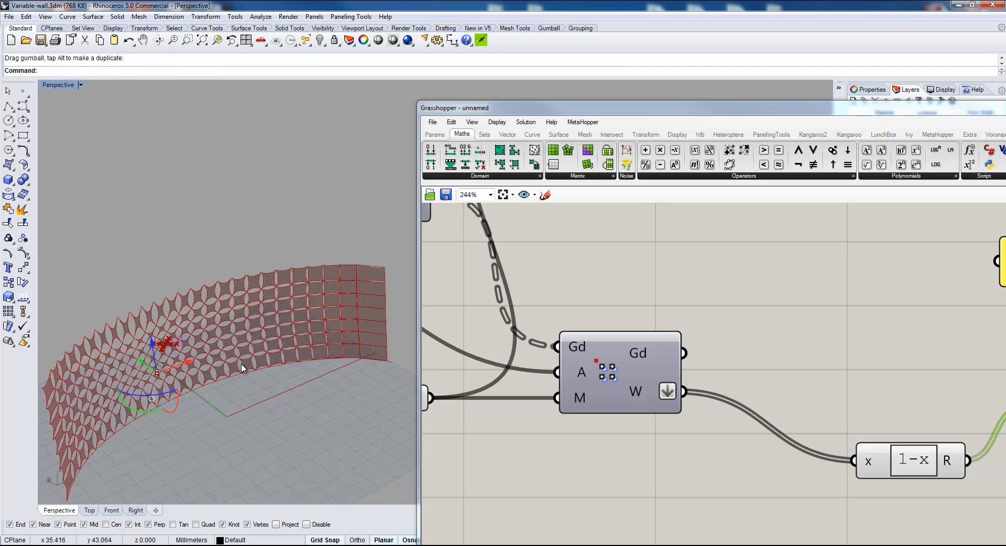
scroll(237, 367, "up", 2)
scroll(192, 366, "down", 2)
left_click_drag(190, 359, 279, 338)
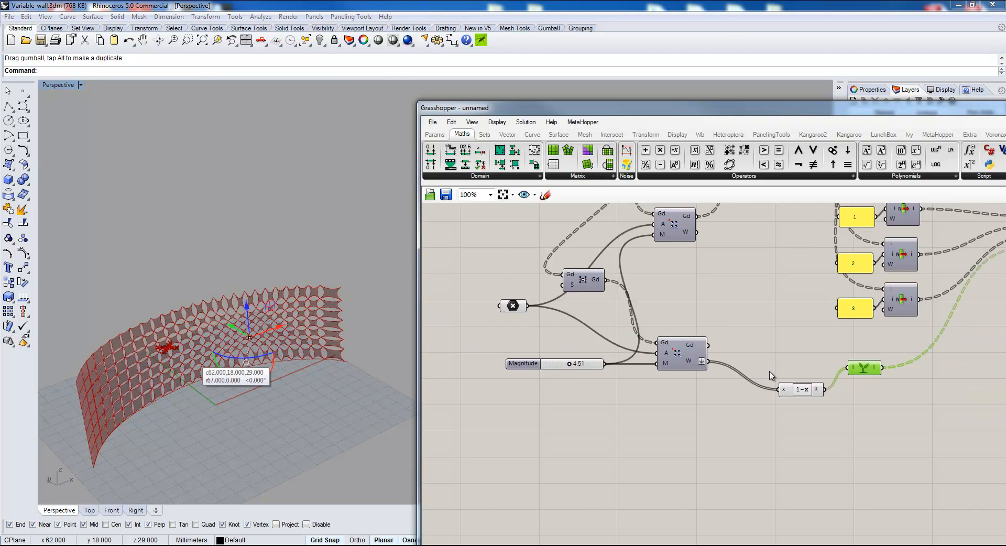
Step: Add a geometry parameter beside the surface cluster and connect the cluster's Surfaces output to it
left_click(531, 154)
left_click(952, 350)
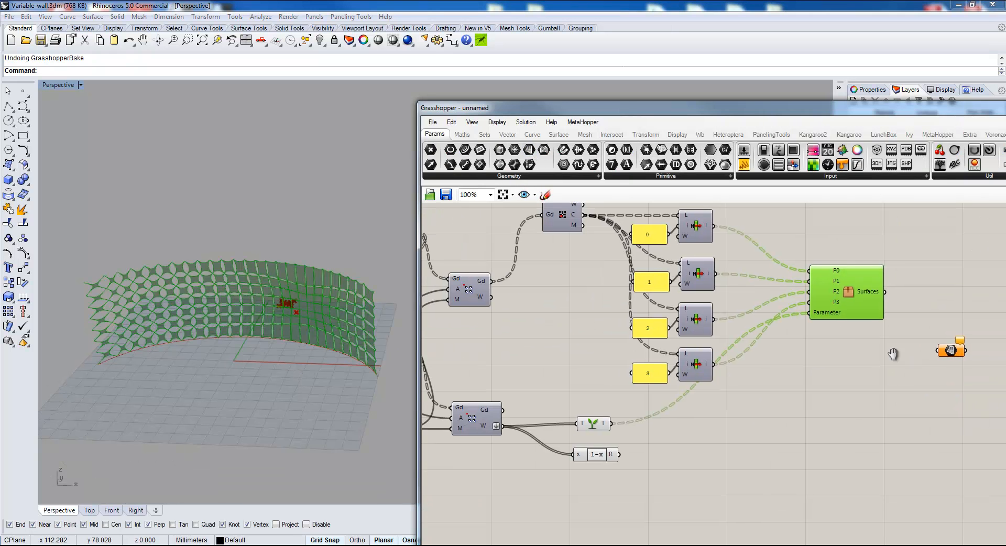
right_click_drag(907, 284, 800, 251)
left_click_drag(780, 260, 844, 291)
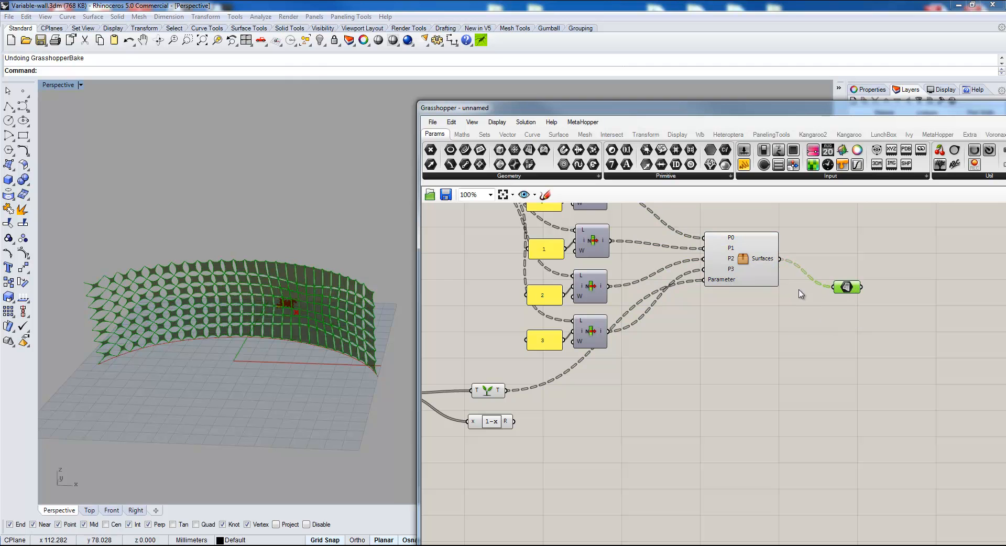
Step: Turn off the surface cluster's preview and bake the geometry parameter's contents into the Rhino model
left_click(755, 262)
middle_click(755, 260)
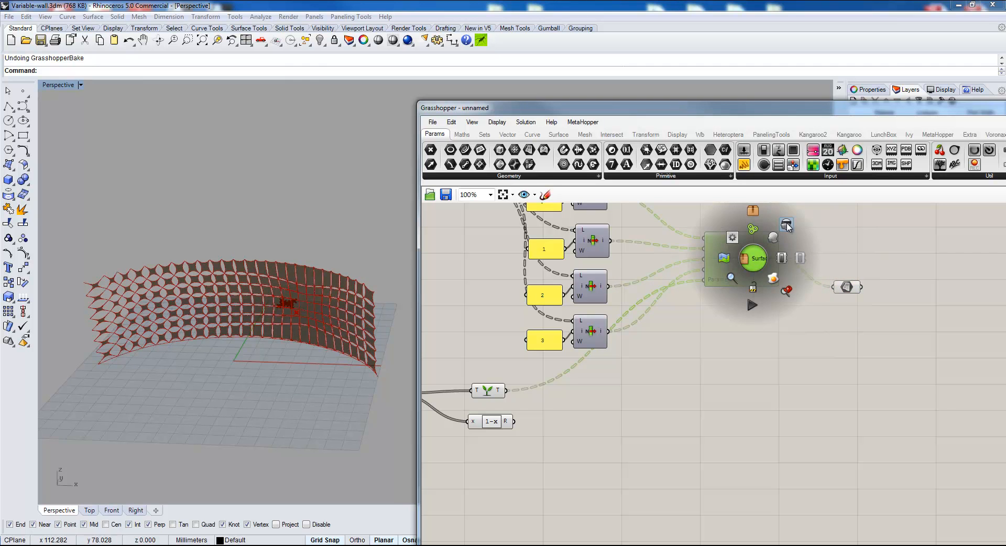
left_click(848, 287)
middle_click(850, 288)
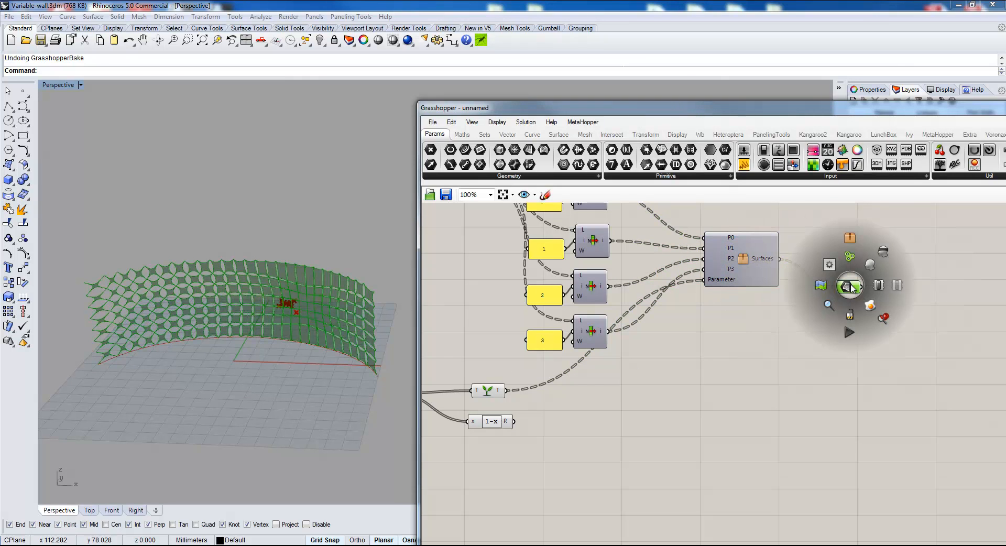
left_click(869, 308)
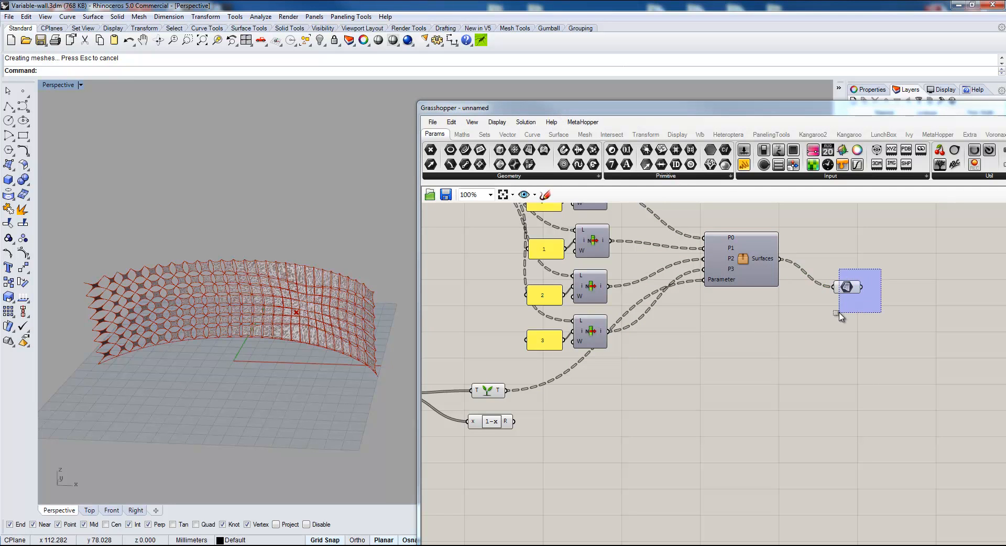
Step: Move the Grasshopper window aside, turn off the geometry parameter's preview and examine the baked wall panels
right_click(840, 340)
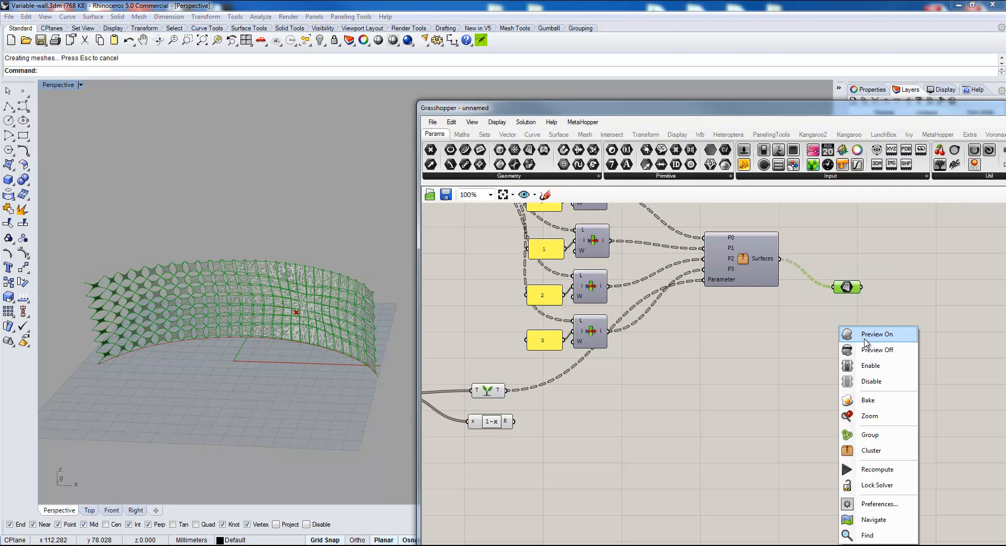
left_click(773, 357)
left_click_drag(506, 107, 632, 110)
mouse_move(299, 315)
right_mouse_down()
mouse_move(326, 287)
mouse_move(307, 318)
right_mouse_up()
left_click_drag(943, 267, 915, 322)
middle_click(901, 351)
left_click(938, 323)
right_click_drag(287, 330, 333, 231)
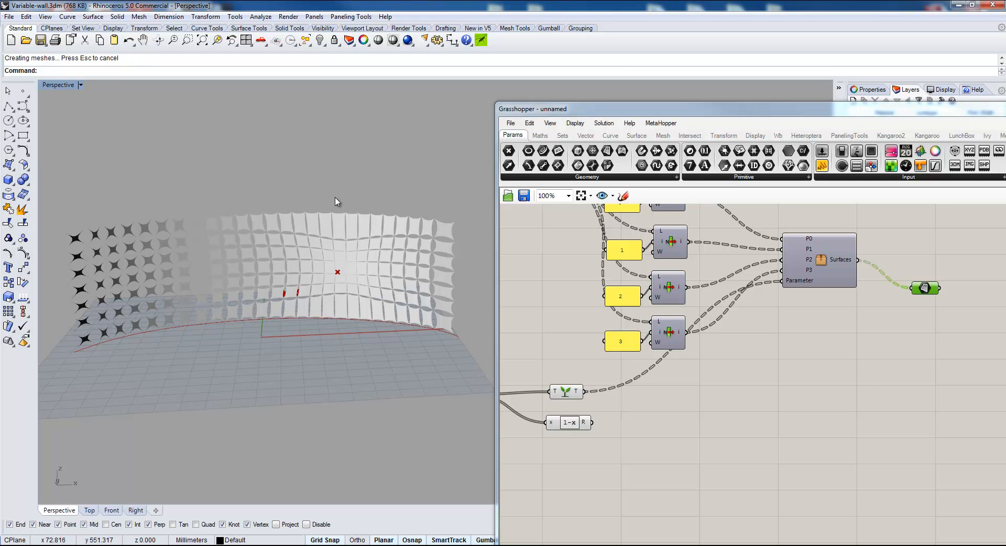
scroll(384, 231, "down", 2)
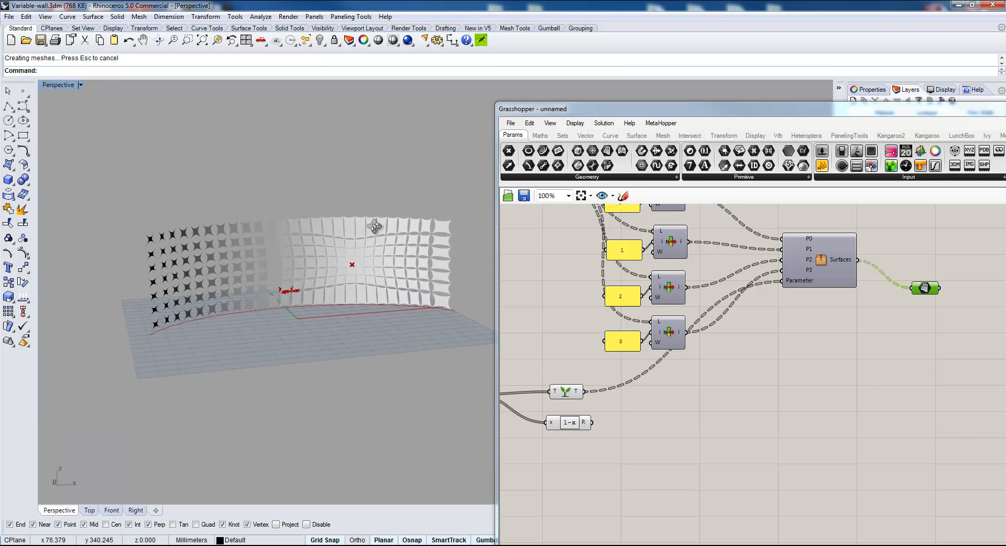